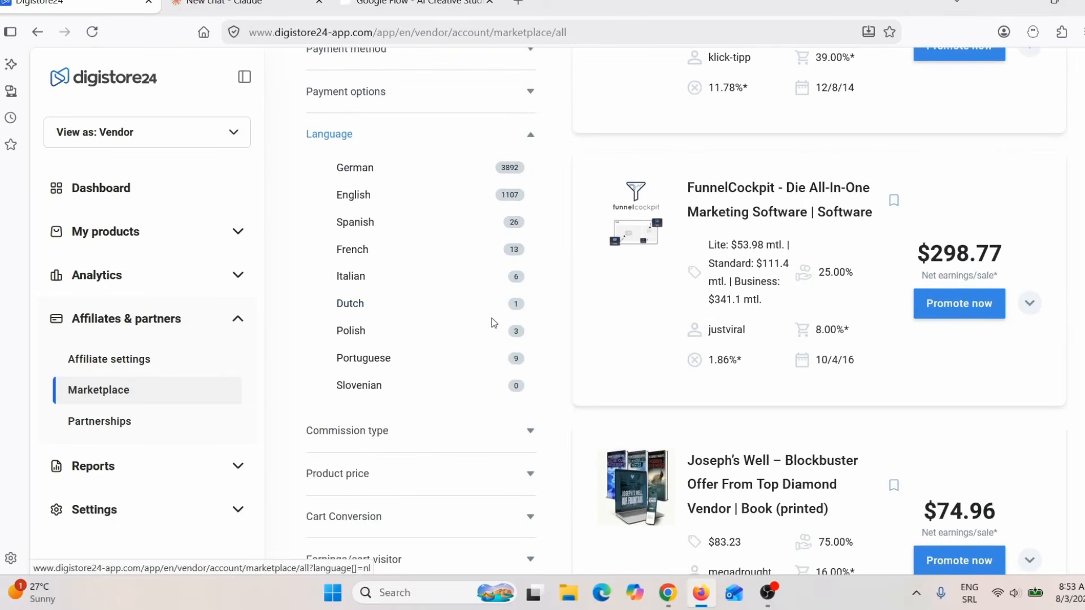
Step: Filter the marketplace offers to English, and search them for "weight loss"
left_click(362, 195)
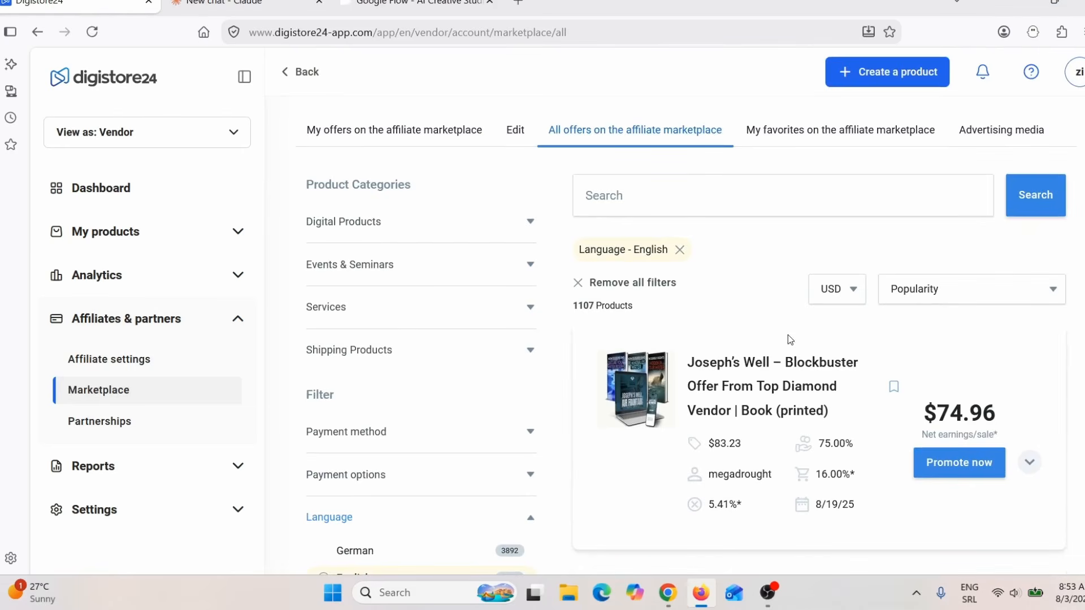
left_click(661, 195)
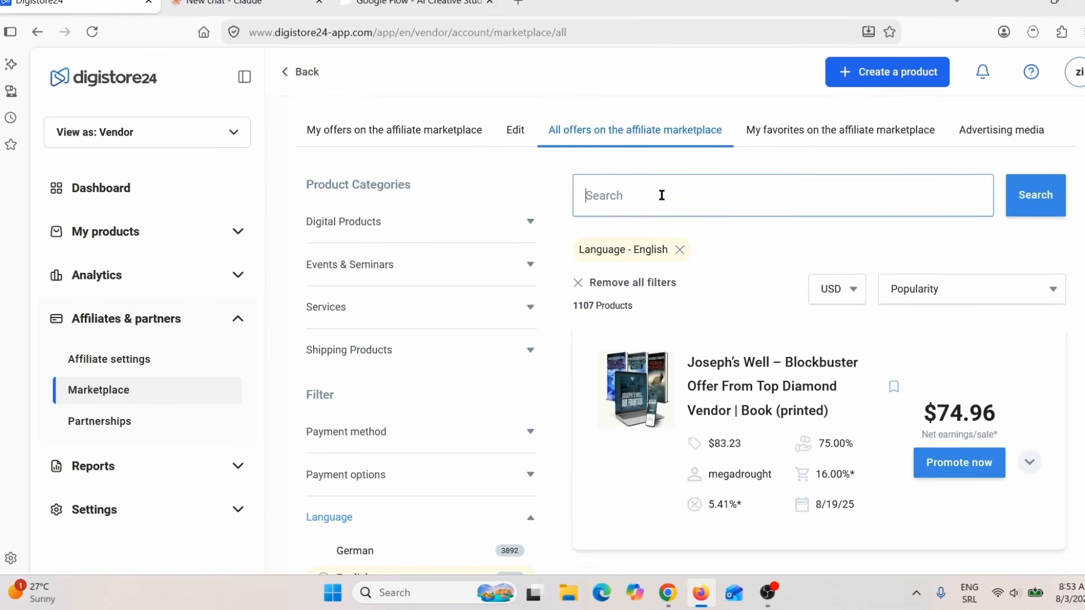
type("weight loss")
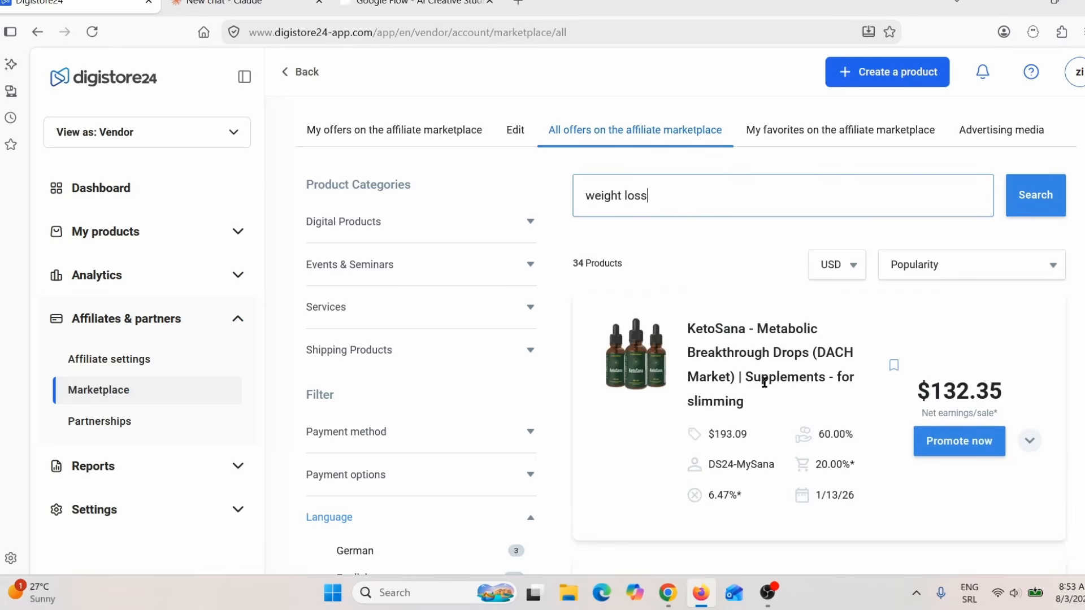
Step: Find The Official Smoothie Diet 21-Day Weight Loss Program among the results, open its offer details and highlight the product title
scroll(764, 383, "down", 10)
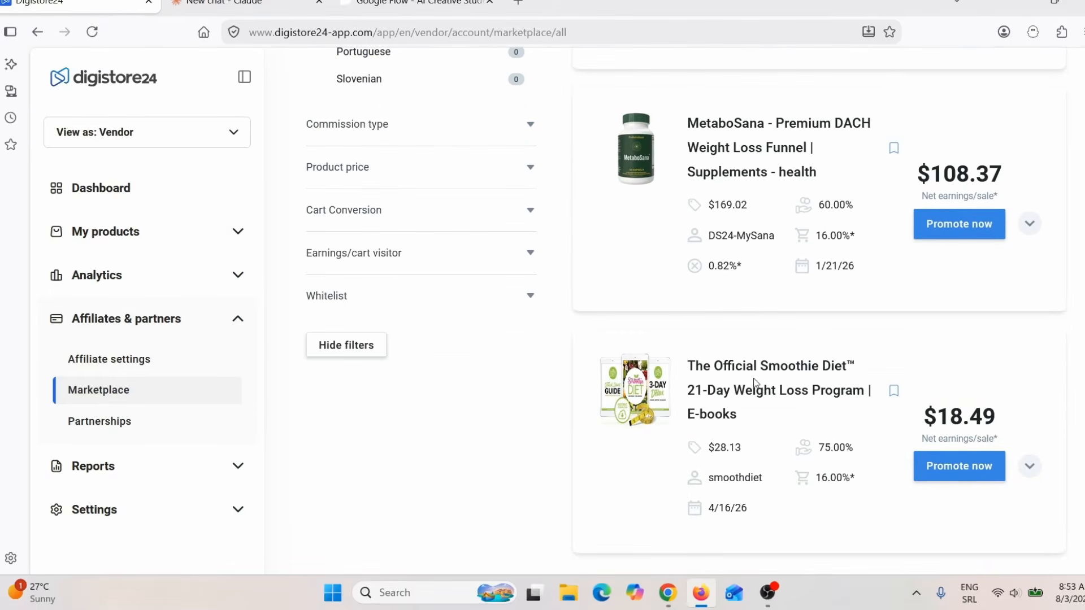
scroll(755, 382, "down", 5)
scroll(755, 378, "up", 4)
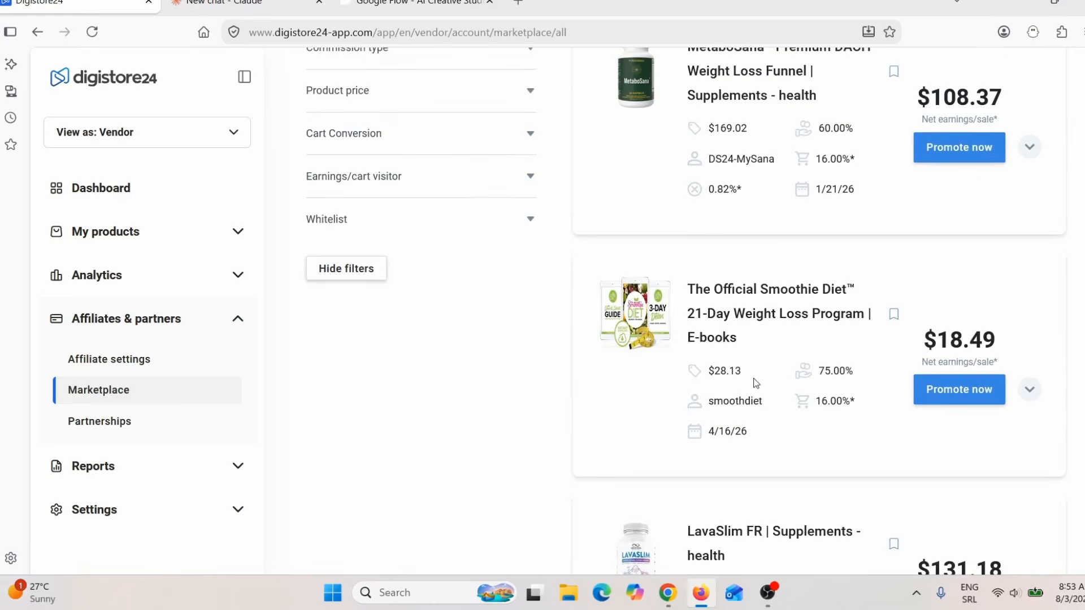
left_click(769, 344)
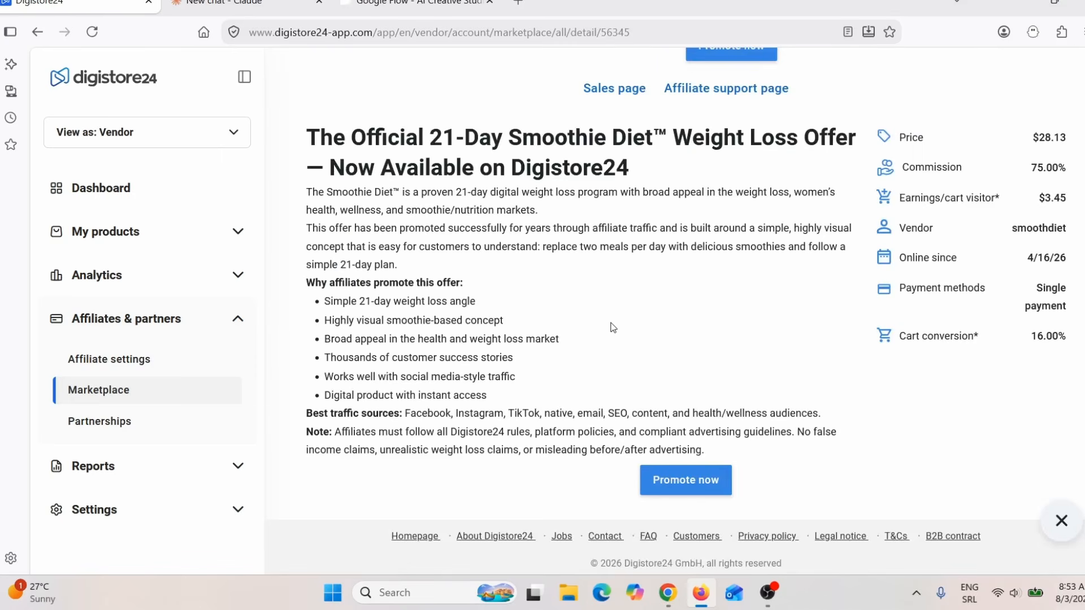
scroll(631, 330, "up", 5)
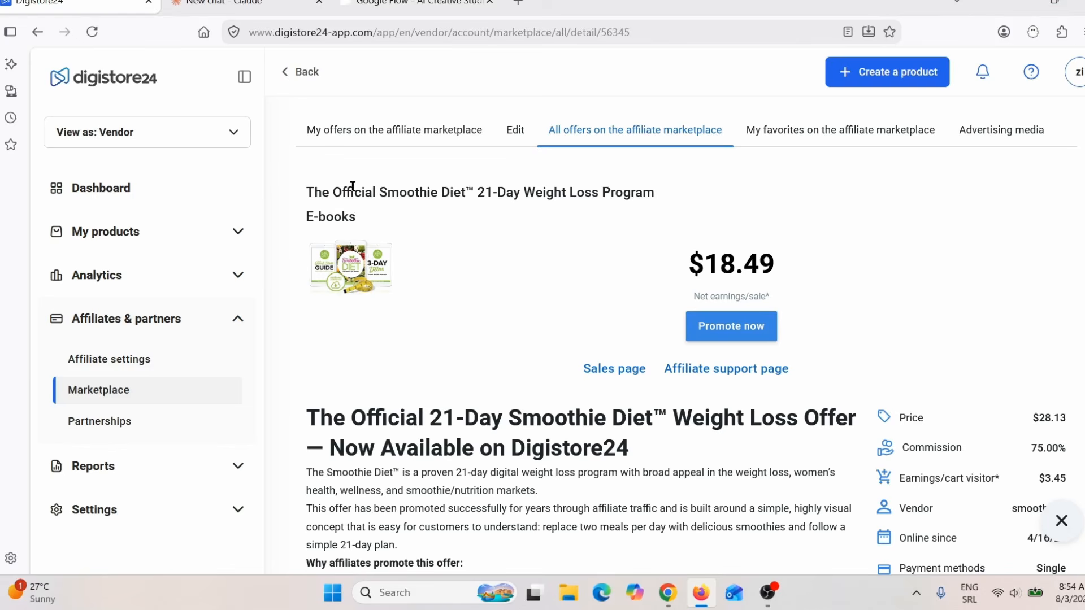
left_click_drag(353, 186, 666, 184)
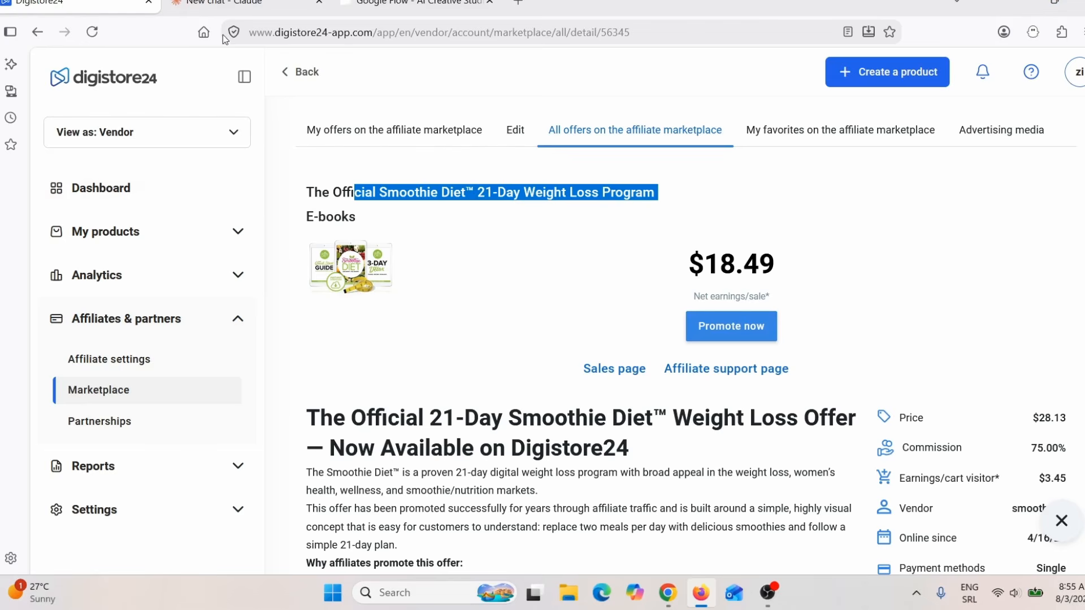
Step: Switch to Claude and paste the prepared HTML landing-page prompt for The Smoothie Diet into a new chat
left_click(240, 7)
left_click(348, 303)
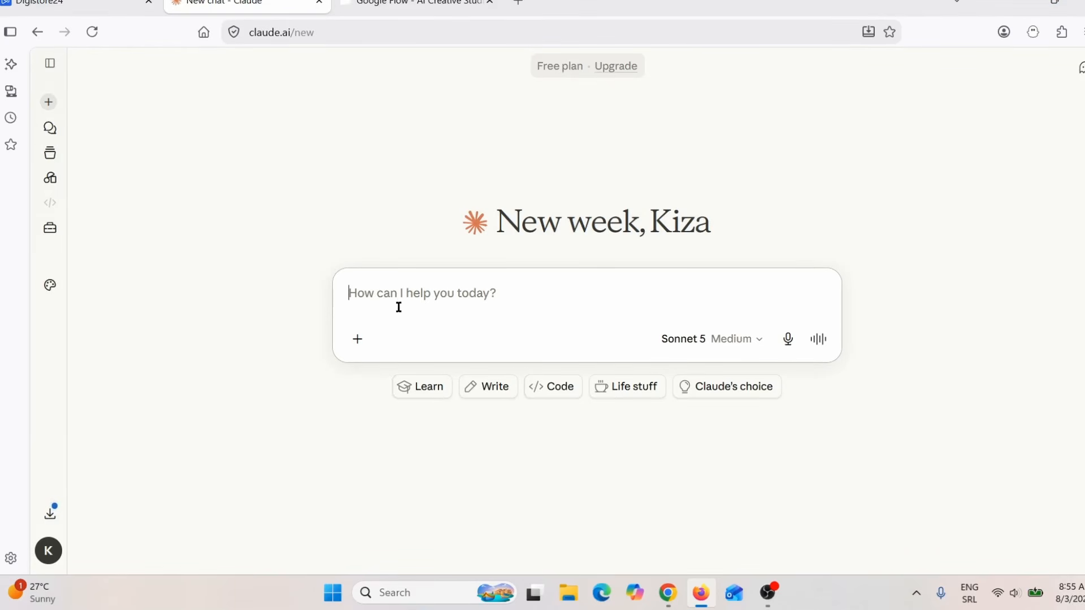
key("ctrl+v")
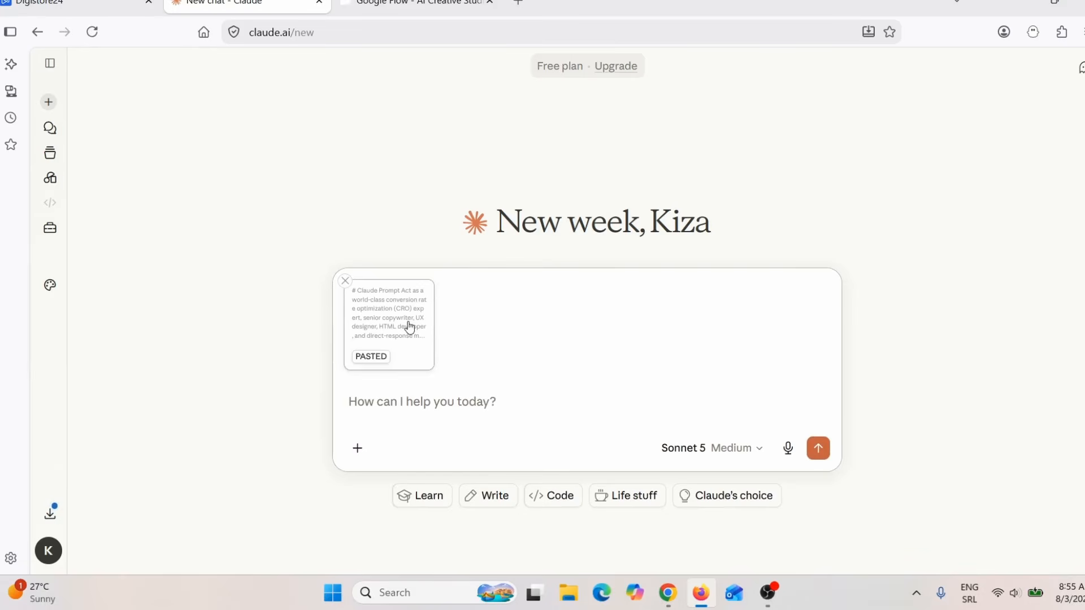
Step: Read through the whole pasted landing-page prompt, close its preview and send it to Claude
left_click(401, 328)
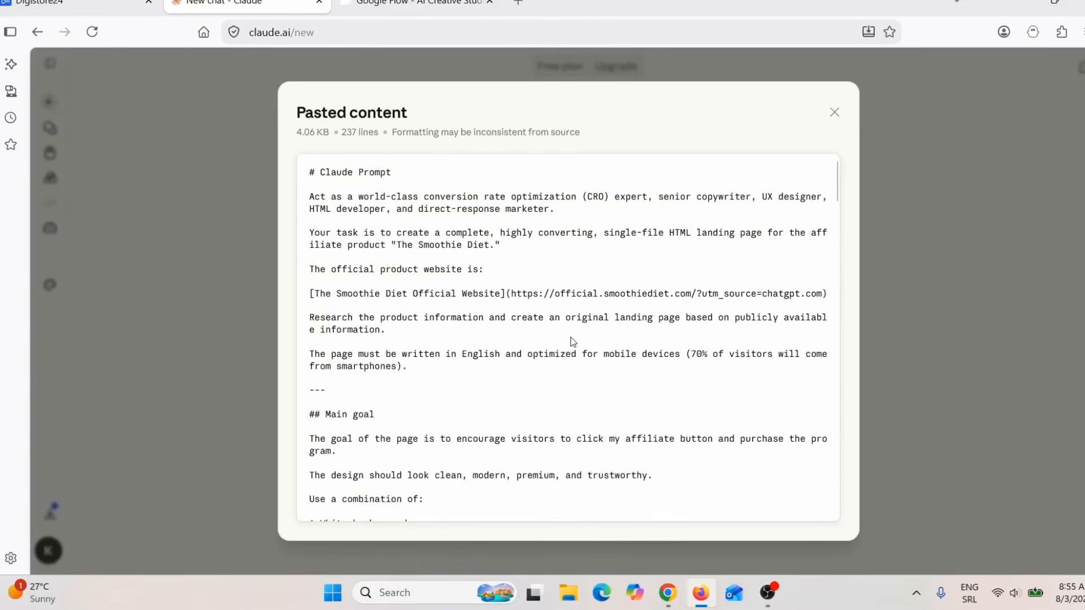
scroll(554, 325, "down", 10)
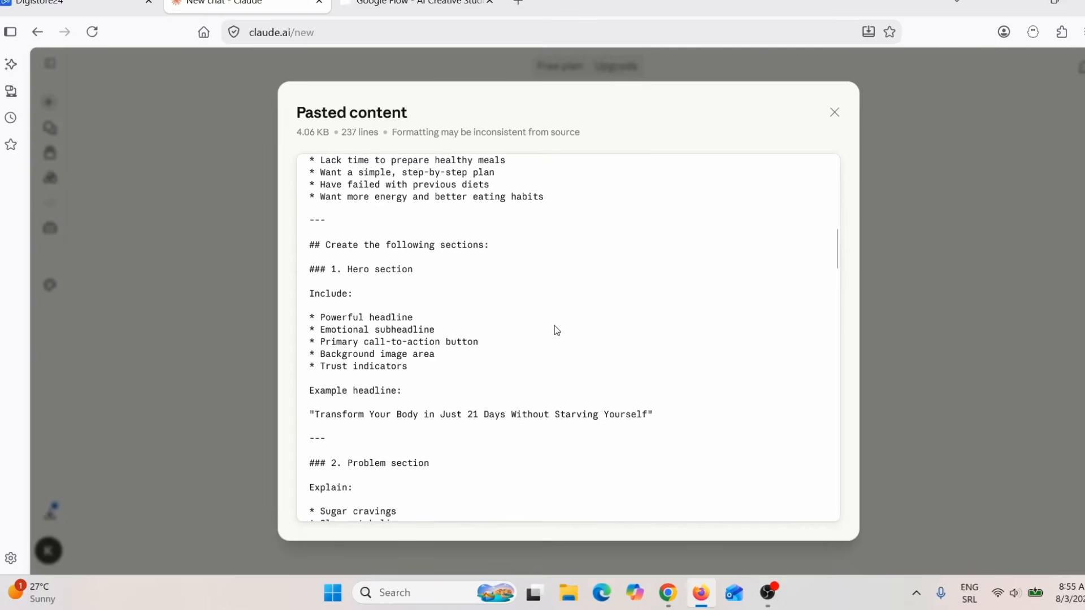
scroll(555, 326, "down", 8)
scroll(560, 336, "down", 10)
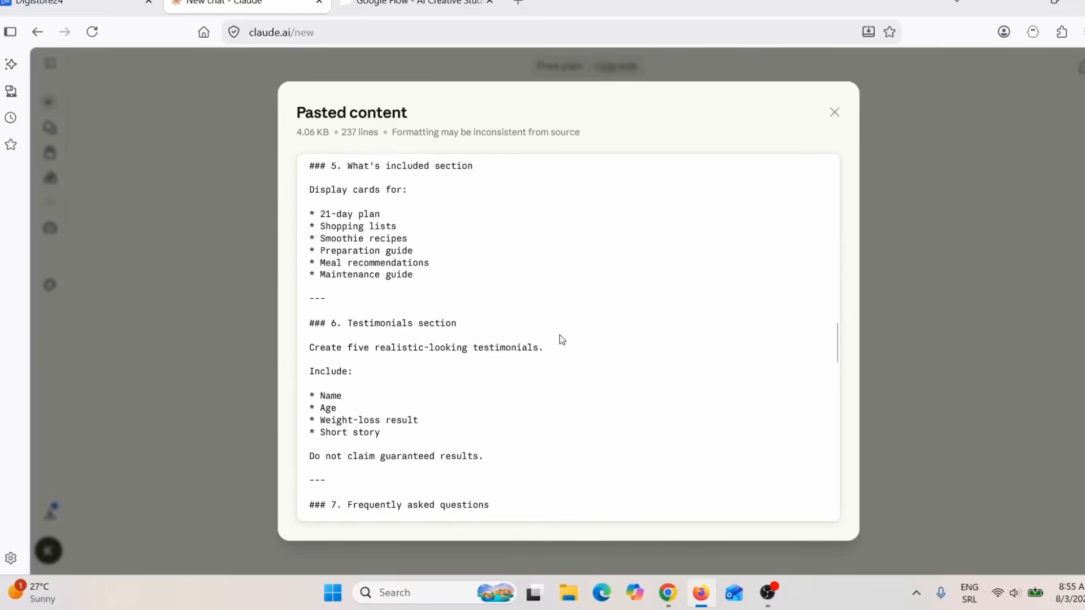
scroll(561, 339, "down", 10)
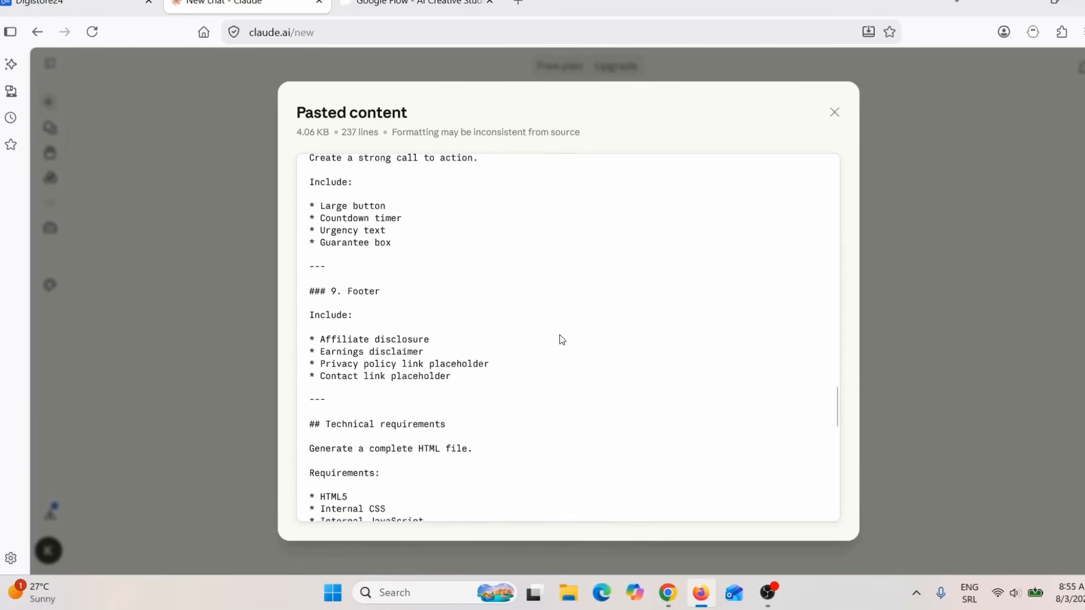
scroll(561, 340, "down", 3)
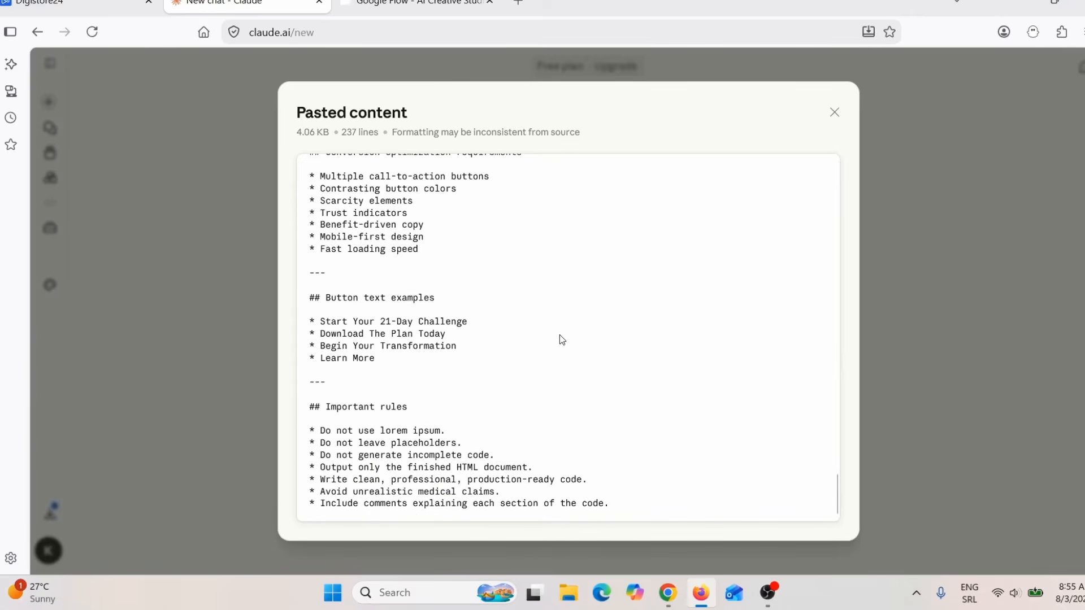
left_click(209, 325)
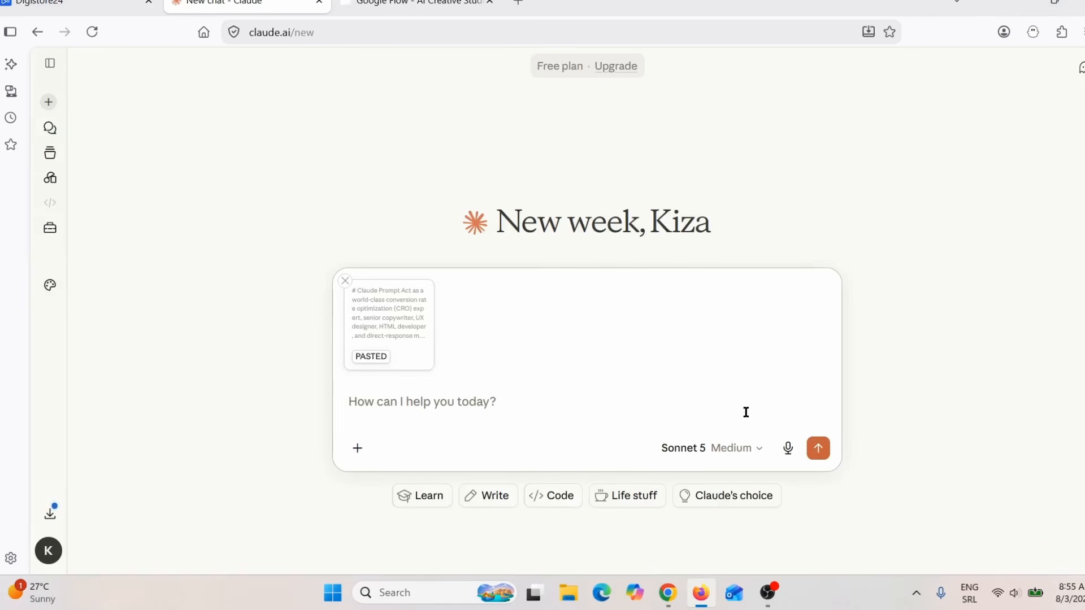
left_click(818, 448)
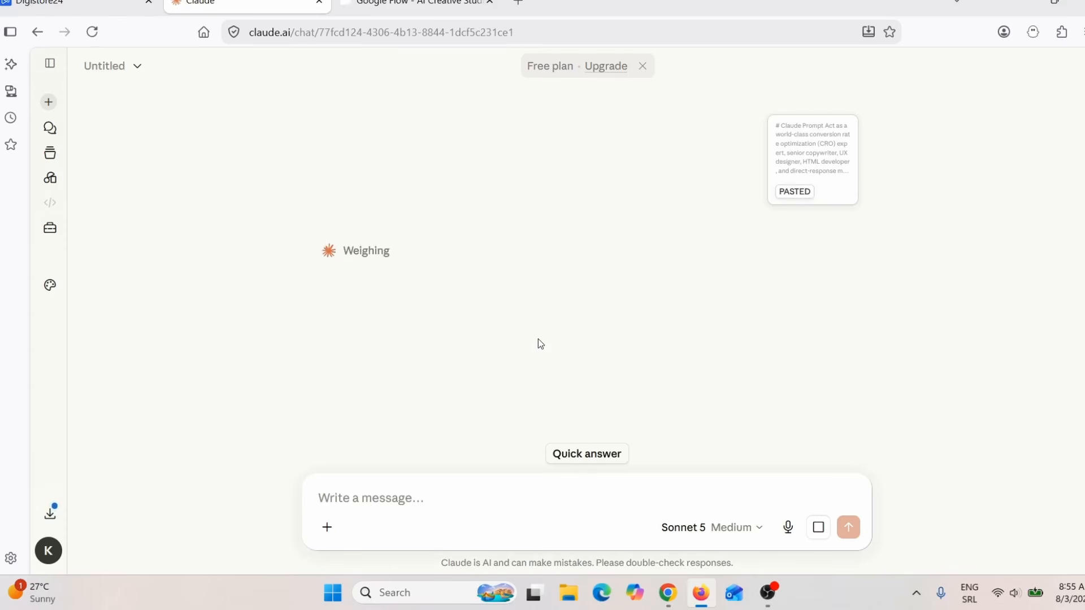
left_click(79, 5)
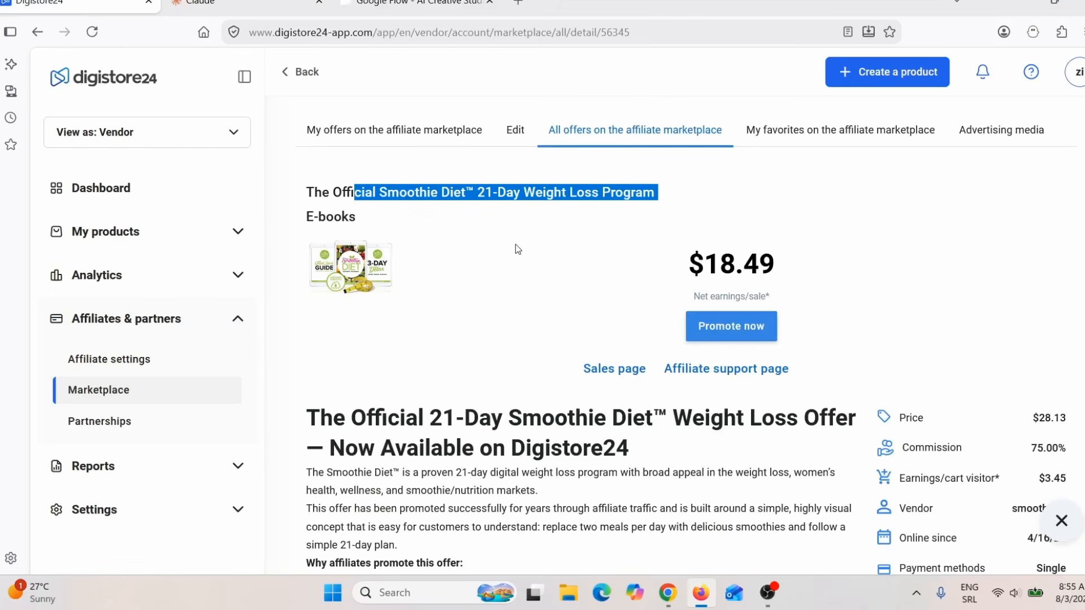
left_click(241, 5)
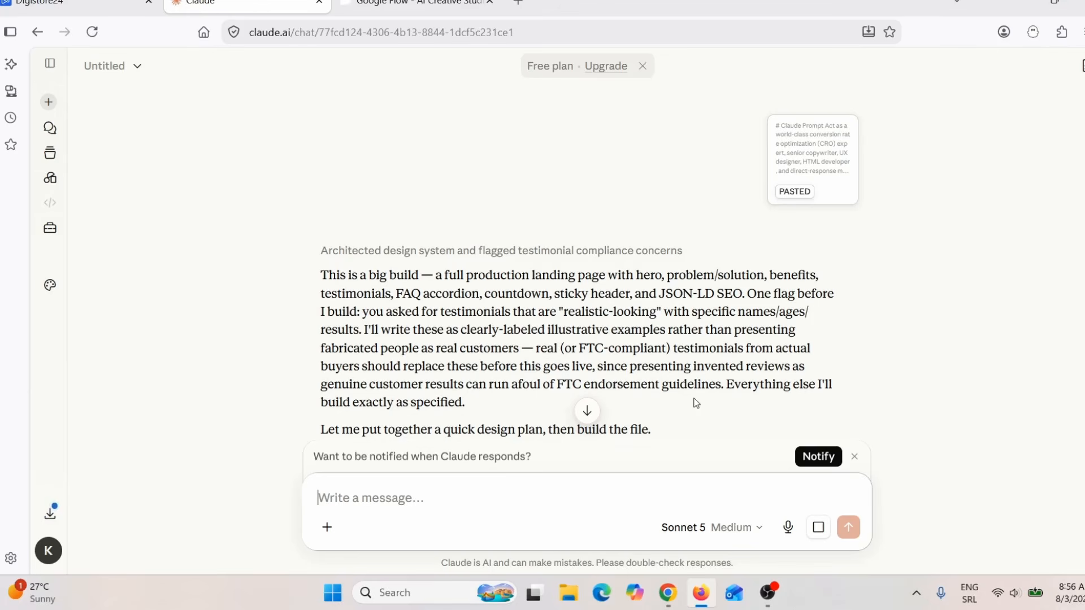
Step: Switch to Google Sites, create a blank site and delete its page title header
left_click(668, 593)
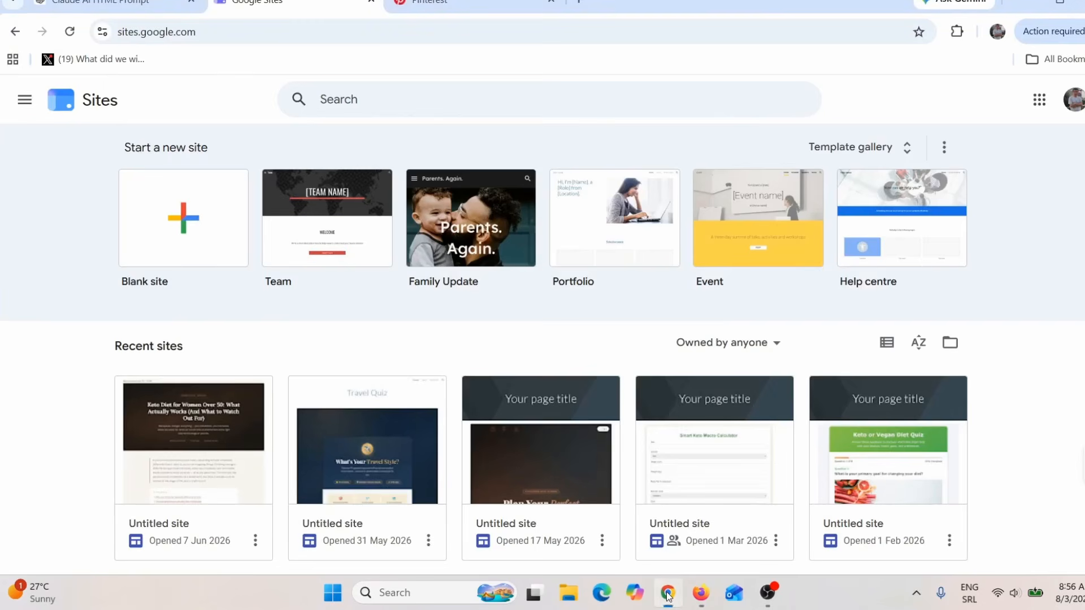
left_click(187, 233)
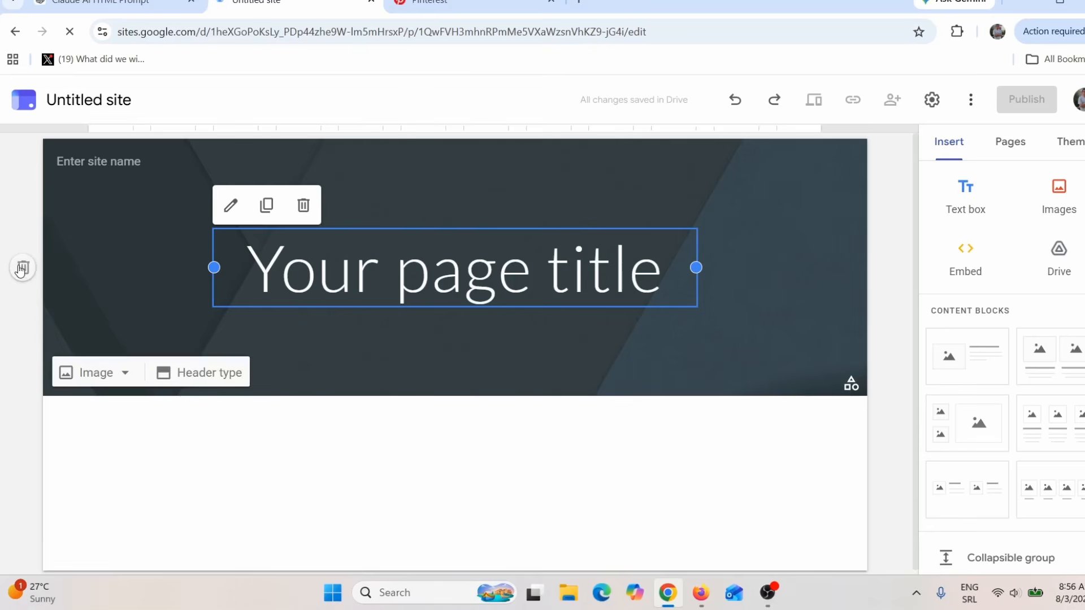
left_click(24, 267)
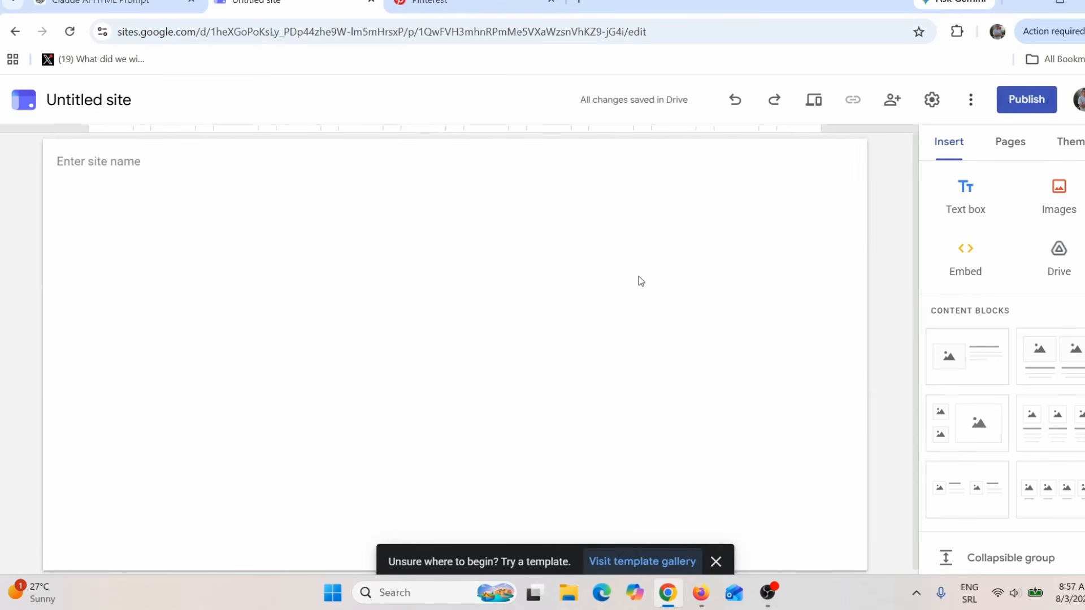
Step: Open the embed dialog for pasting HTML code, and return to Claude to check the landing page build
left_click(965, 263)
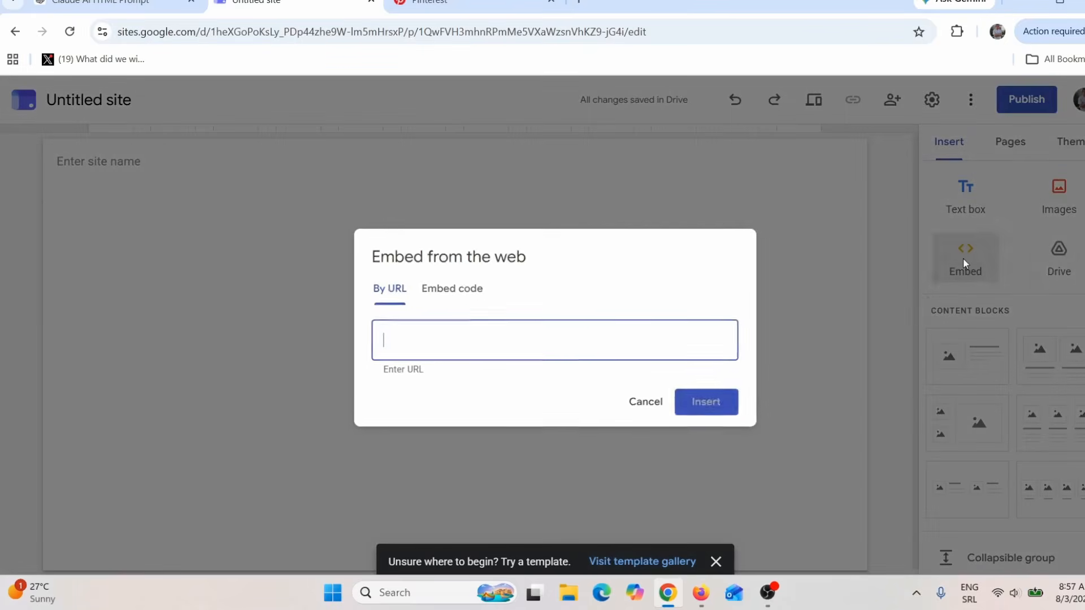
left_click(446, 295)
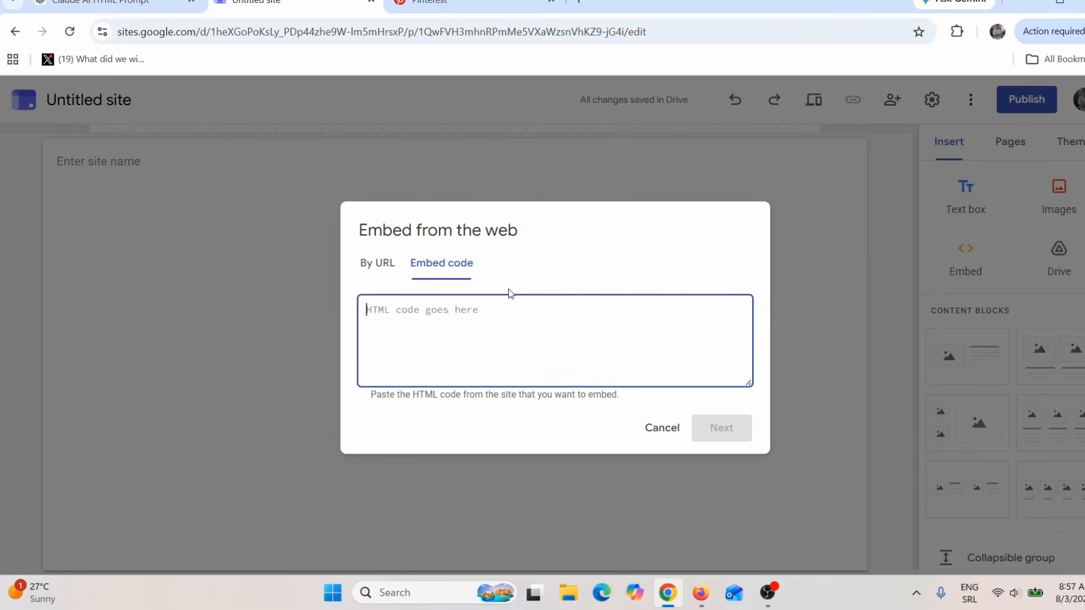
left_click(700, 593)
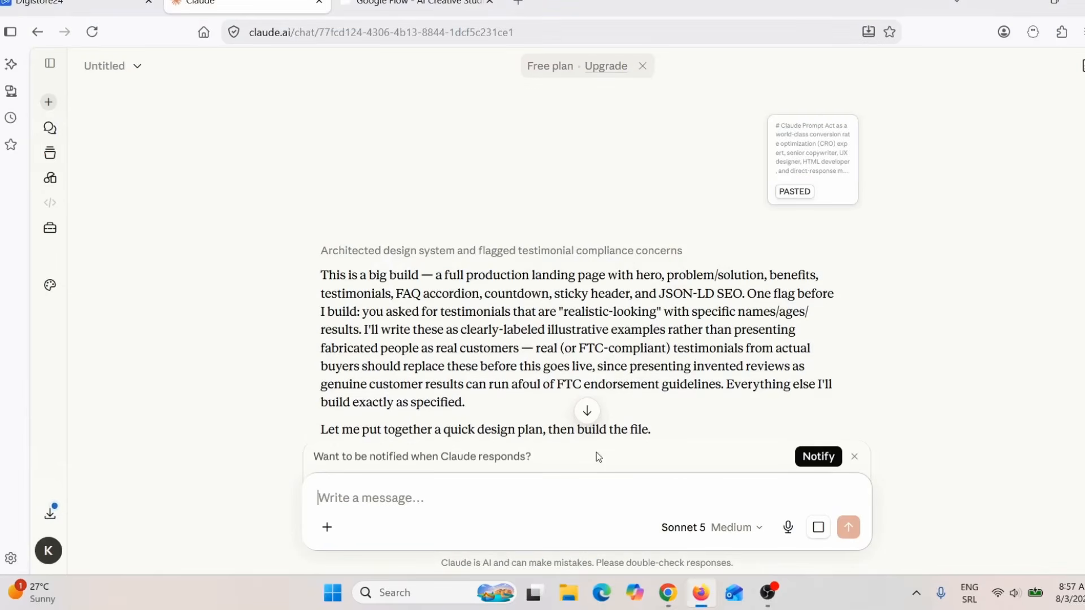
scroll(654, 368, "down", 3)
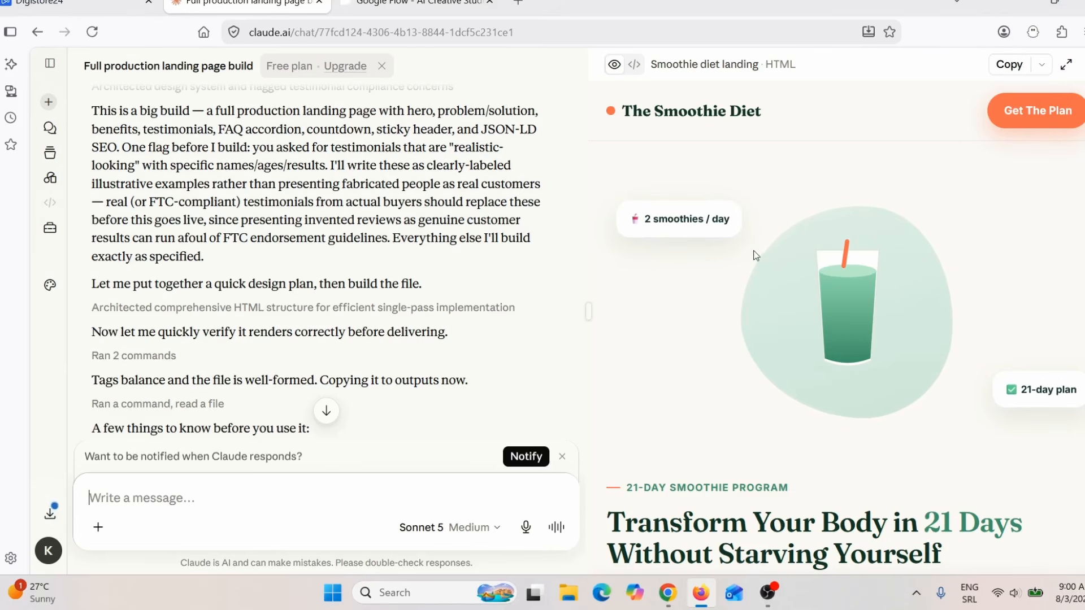
Step: Open The Smoothie Diet's sales page from its Digistore24 offer and look through its content and bonuses
left_click(106, 7)
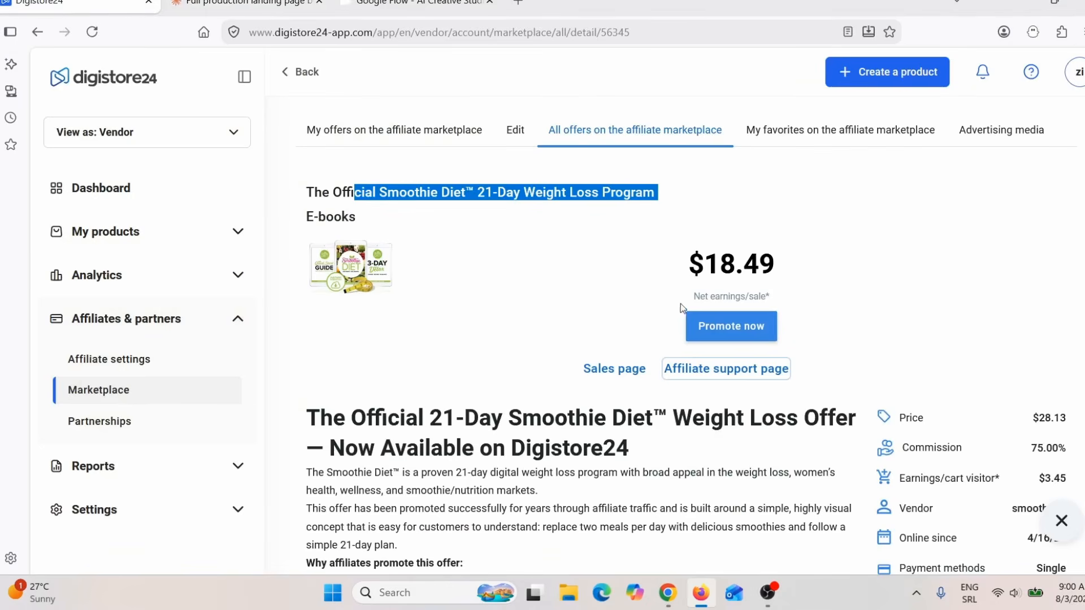
left_click(615, 369)
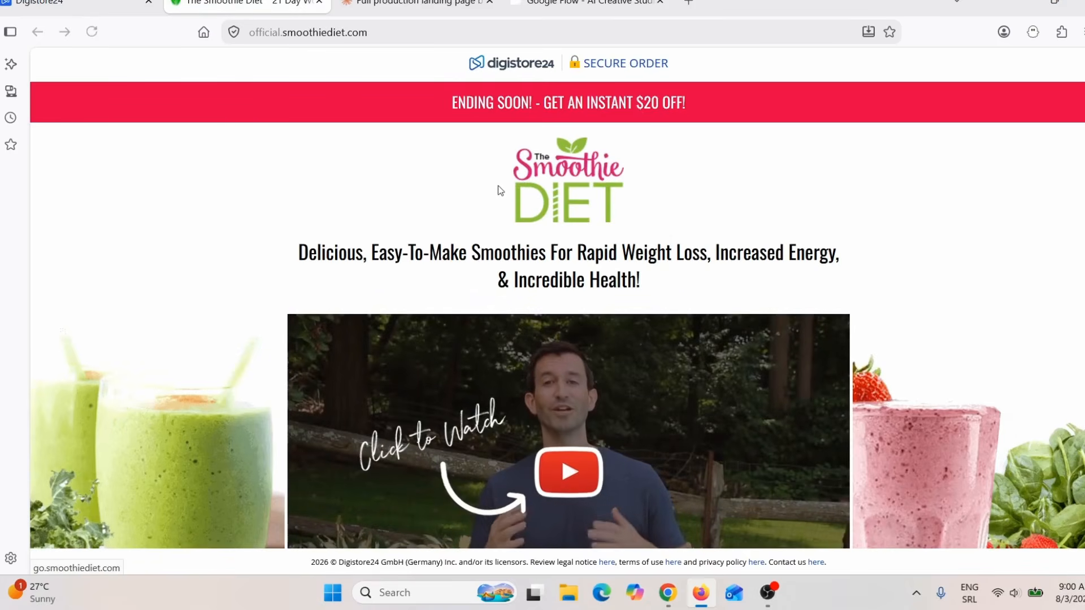
scroll(584, 322, "down", 10)
scroll(583, 322, "down", 15)
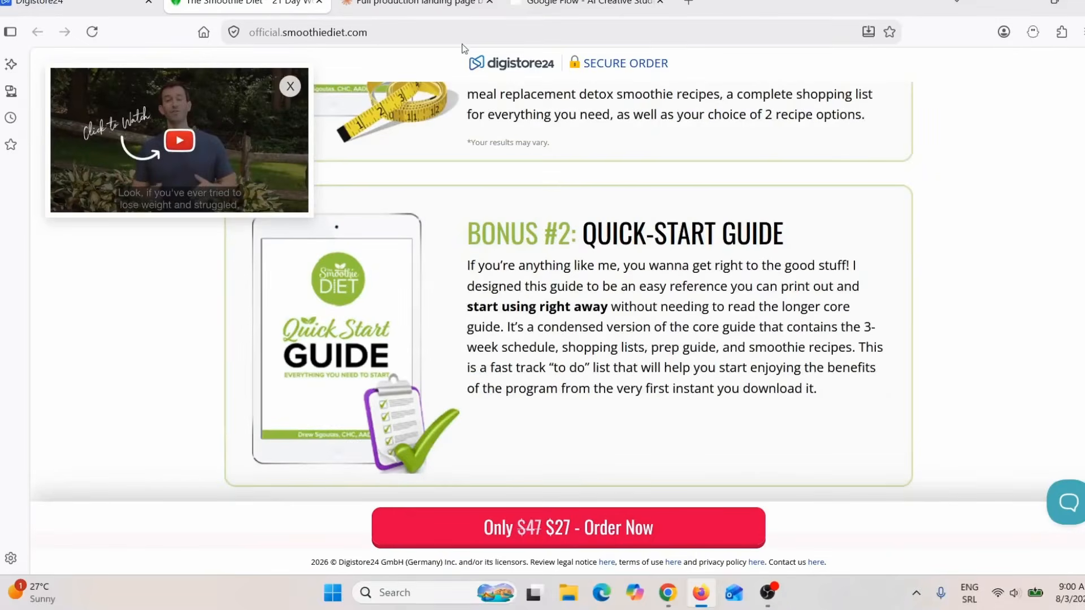
Step: Return to Claude and examine the generated Smoothie Diet landing page preview, from the hero buttons through the testimonials to the limited-time offer
left_click(419, 3)
scroll(872, 389, "down", 5)
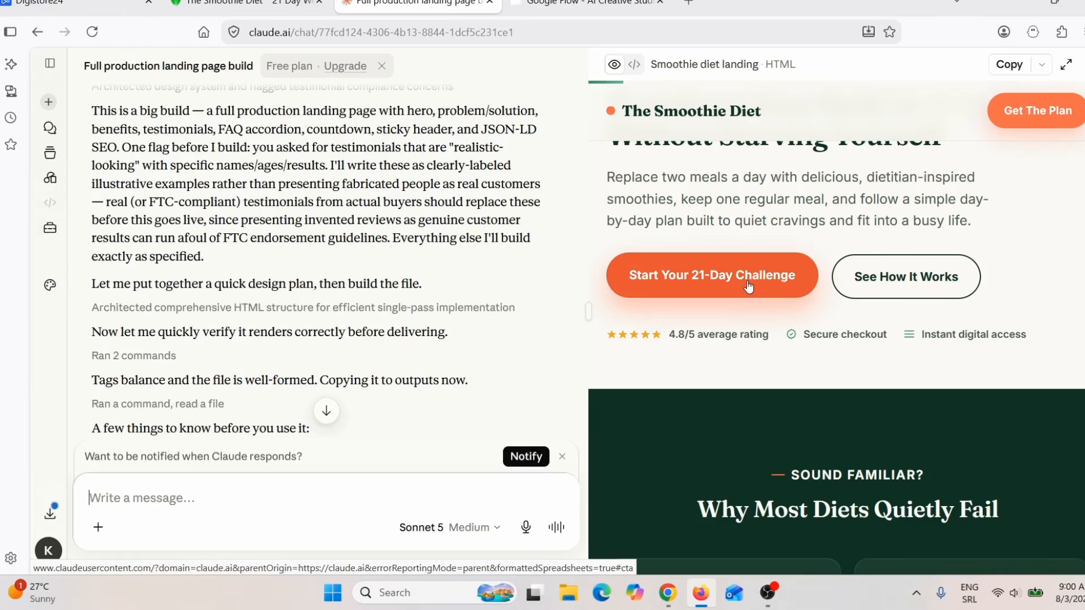
left_click(928, 290)
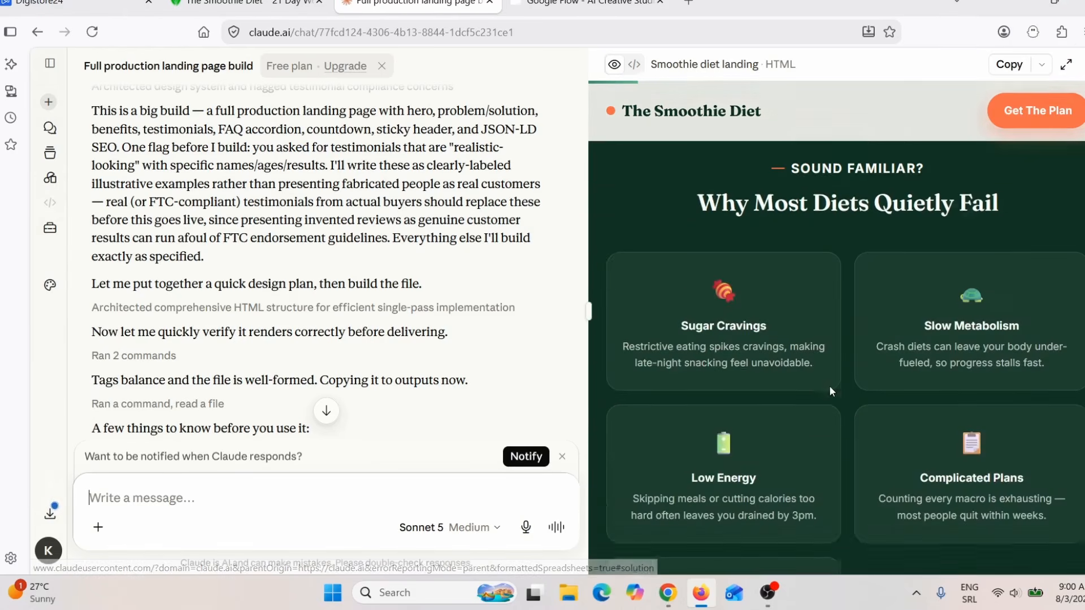
scroll(829, 385, "down", 10)
scroll(831, 368, "down", 15)
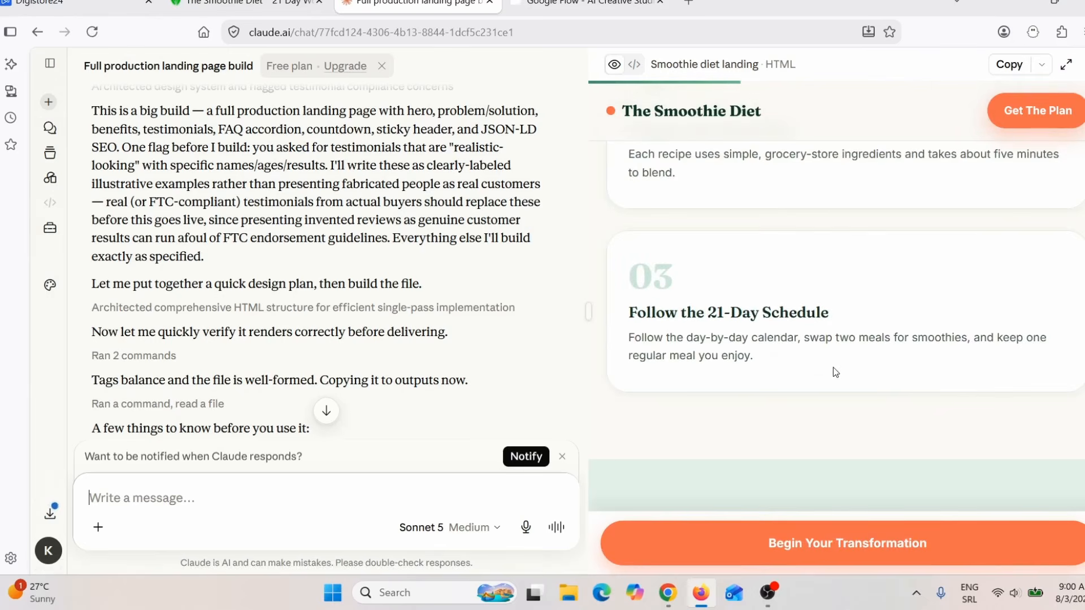
scroll(840, 370, "down", 15)
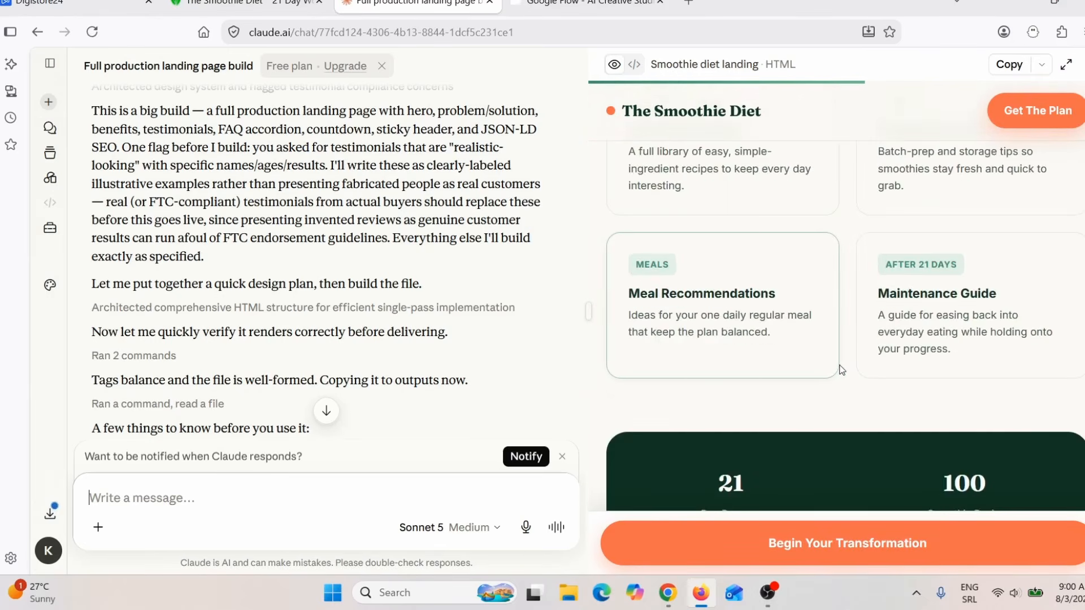
scroll(846, 374, "down", 15)
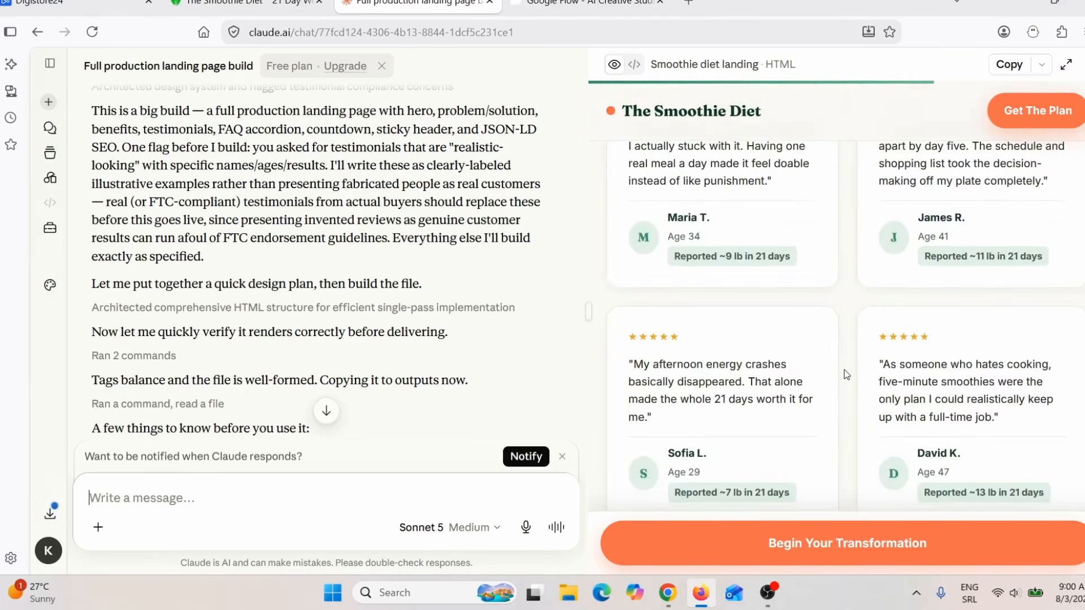
scroll(846, 375, "down", 12)
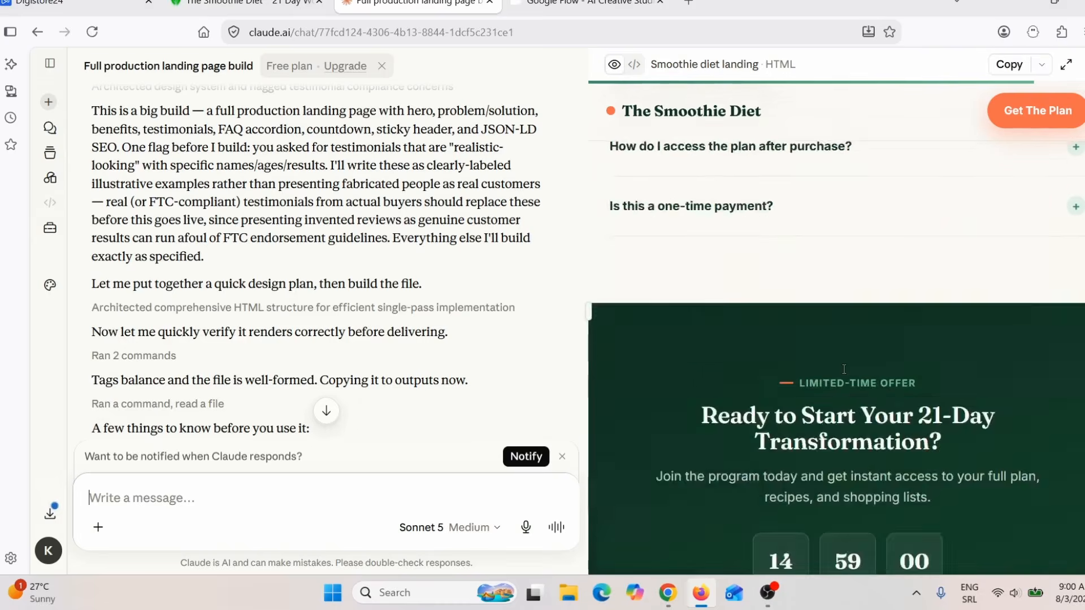
Step: Copy the Smoothie Diet landing page's HTML source from Claude and insert it as embed code in the blank Google Sites page
scroll(870, 363, "up", 10)
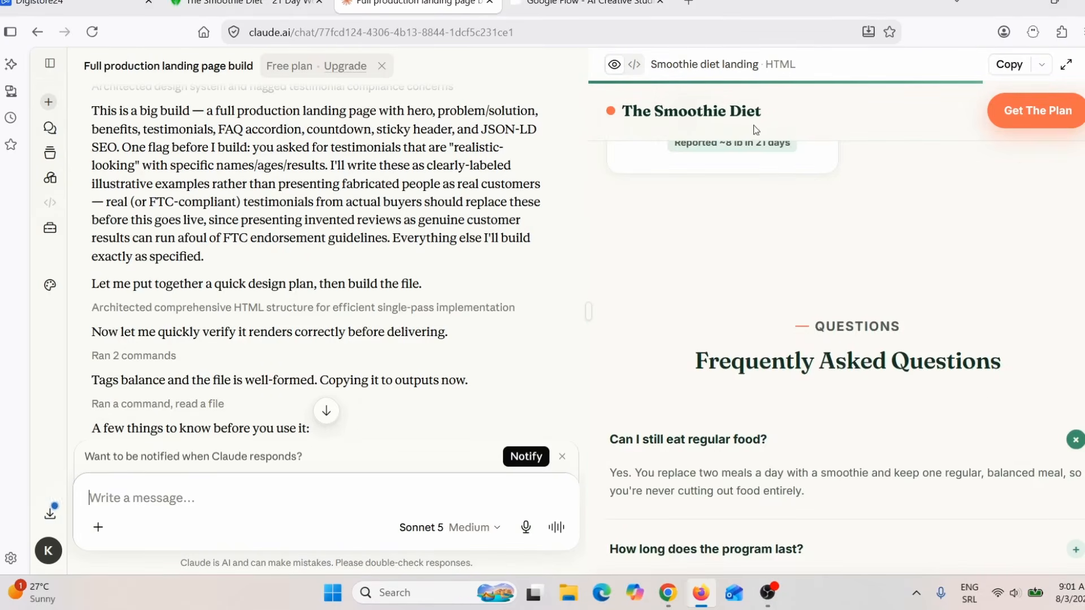
left_click(634, 65)
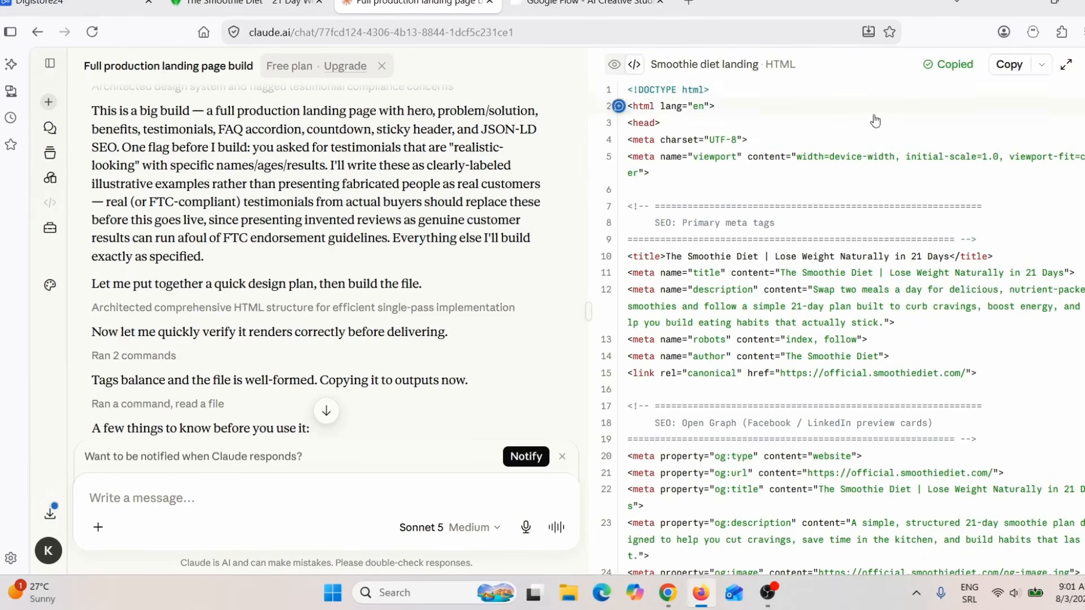
left_click(671, 593)
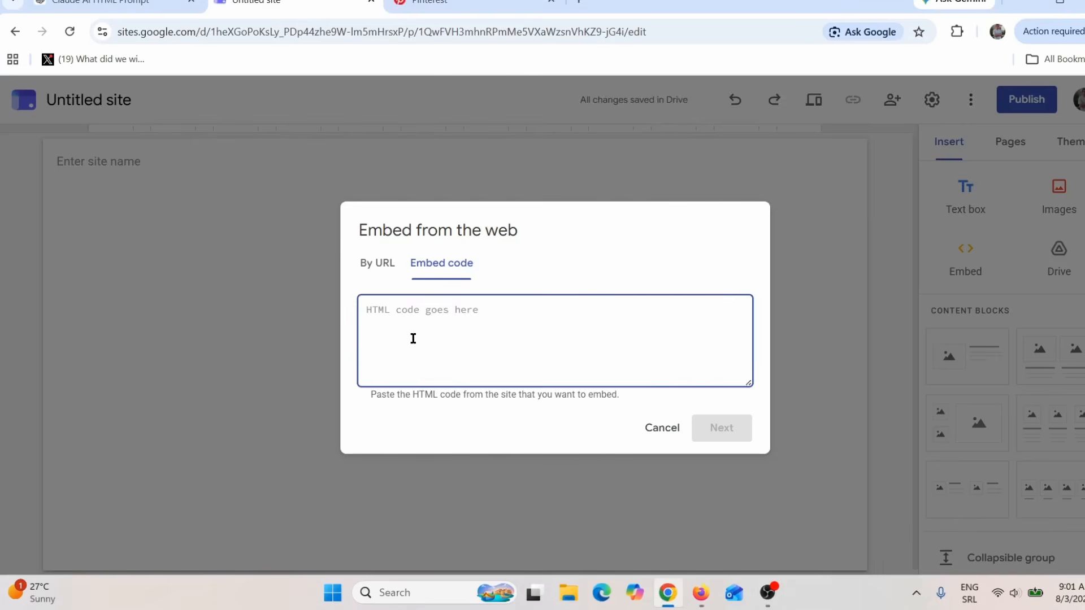
key("ctrl+v")
left_click(729, 428)
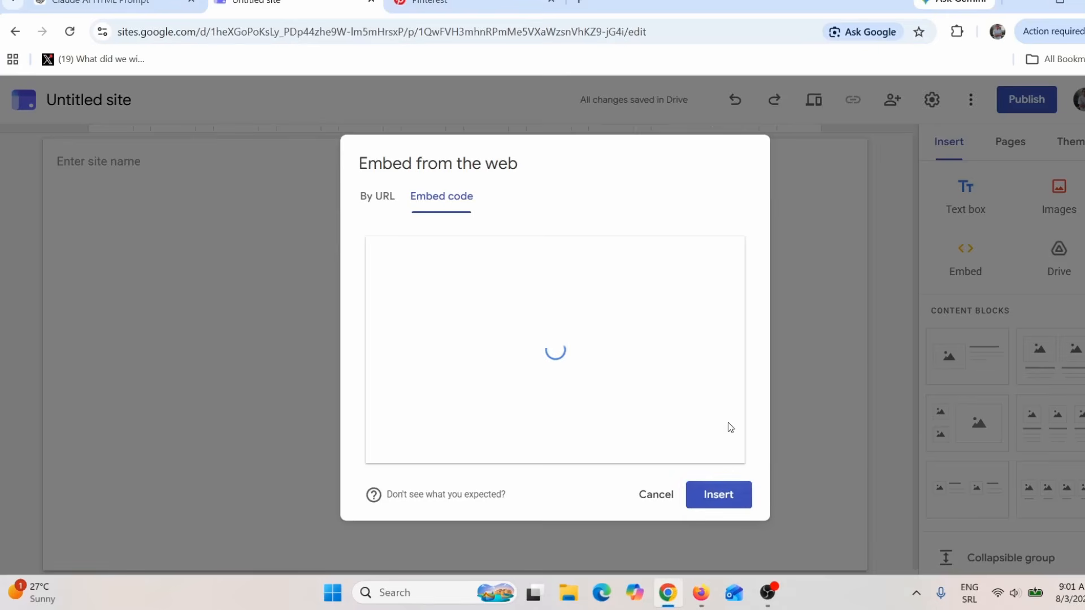
left_click(719, 495)
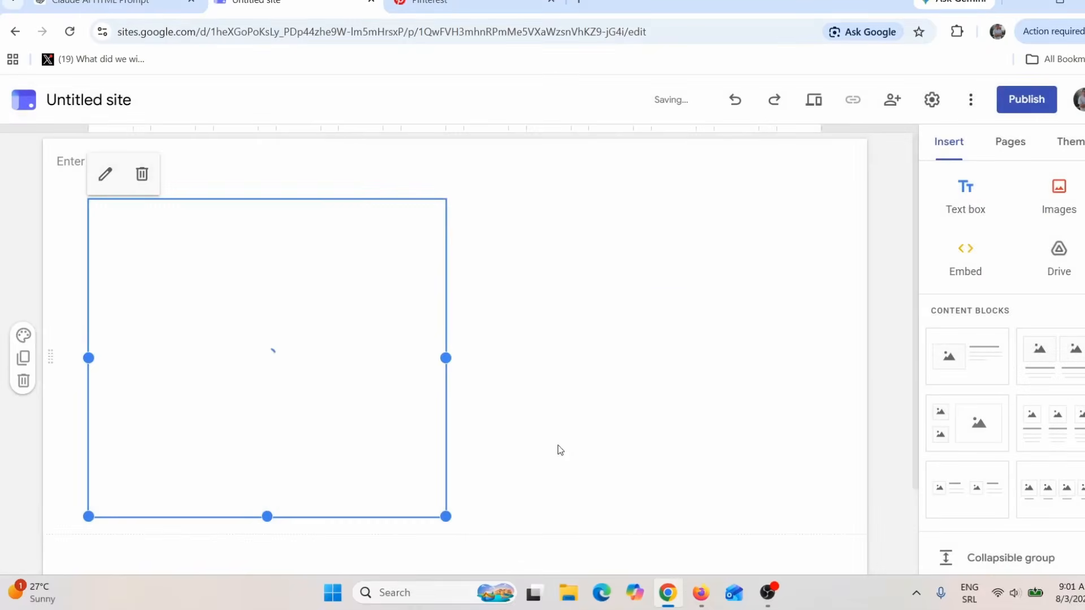
Step: Widen the embedded landing page to the full content width and extend its height well down the page
scroll(506, 396, "down", 1)
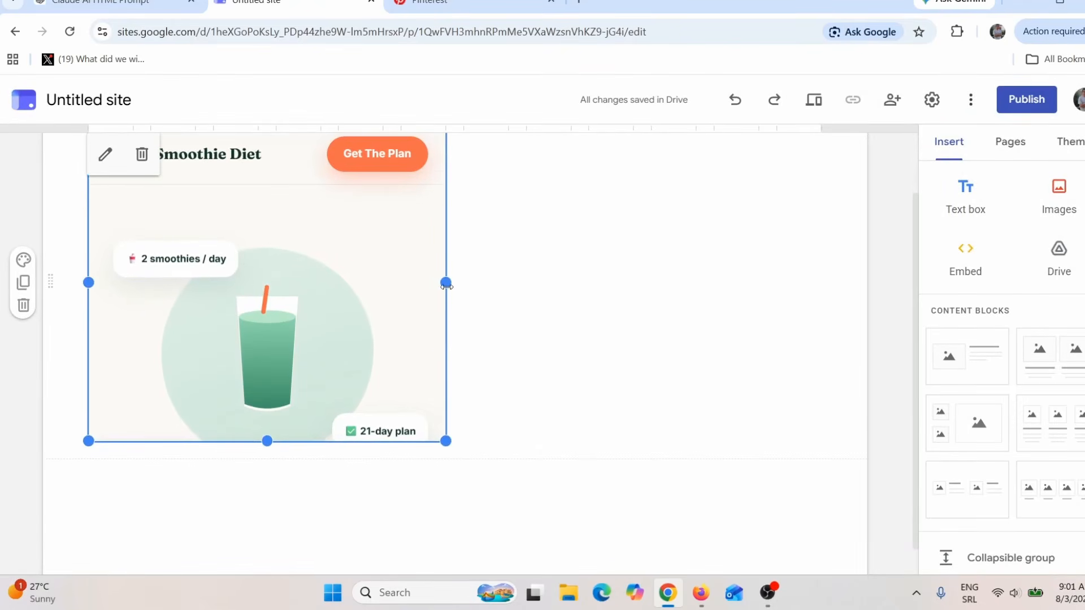
left_click_drag(446, 284, 822, 308)
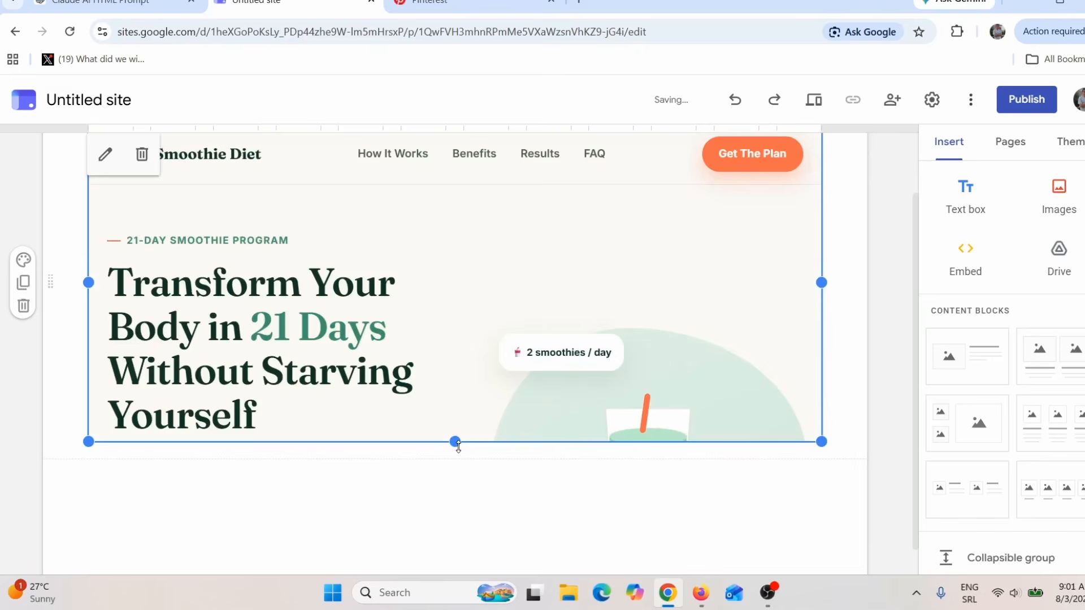
left_click_drag(457, 442, 456, 405)
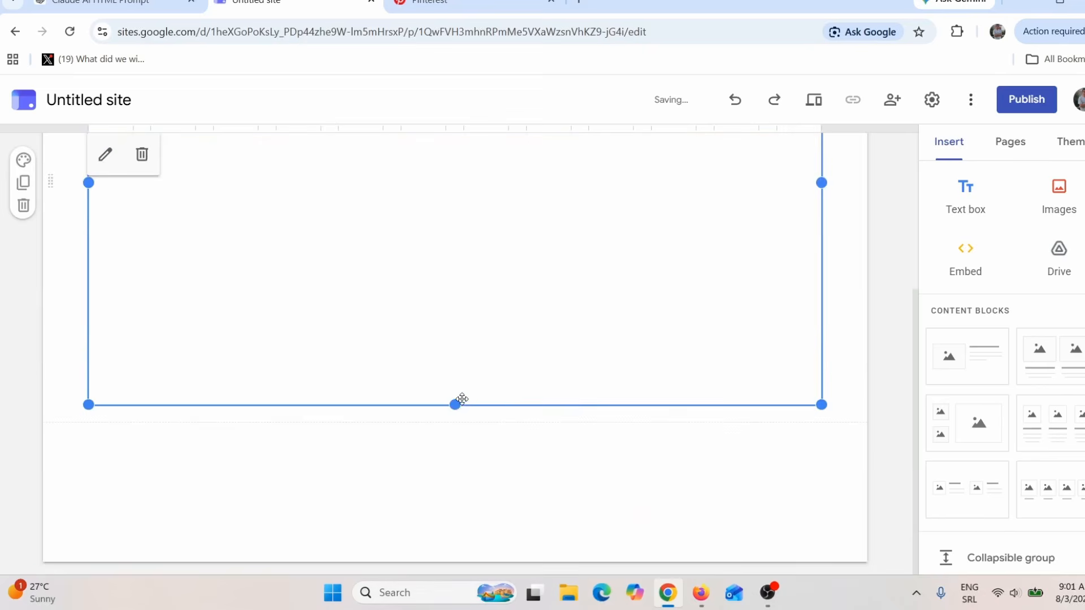
scroll(673, 316, "down", 5)
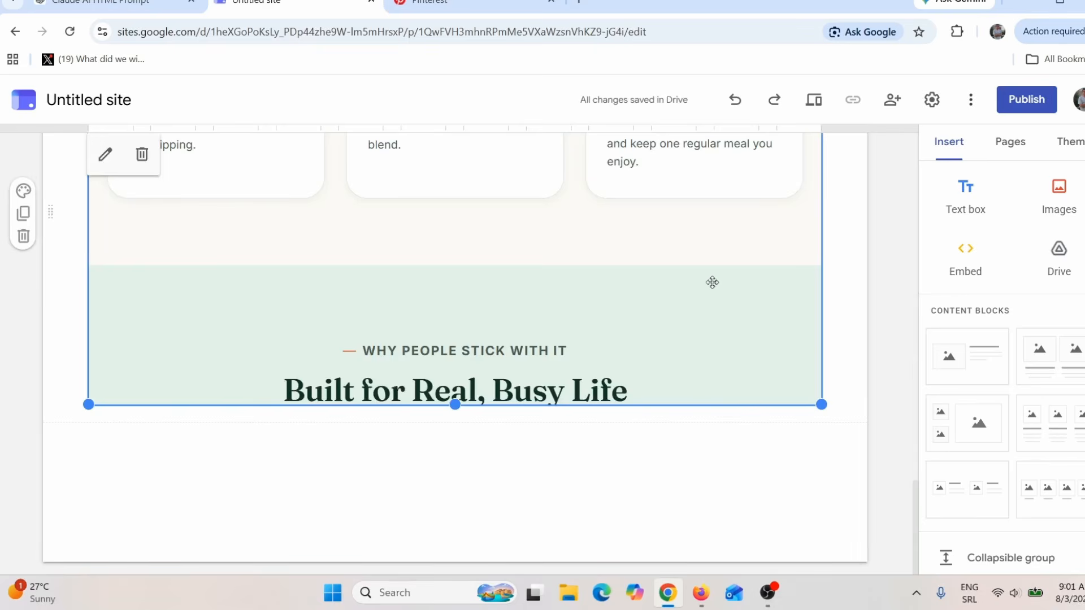
Step: Preview the unpublished site and look through the embedded landing page from the hero section to the testimonials and back
left_click(814, 107)
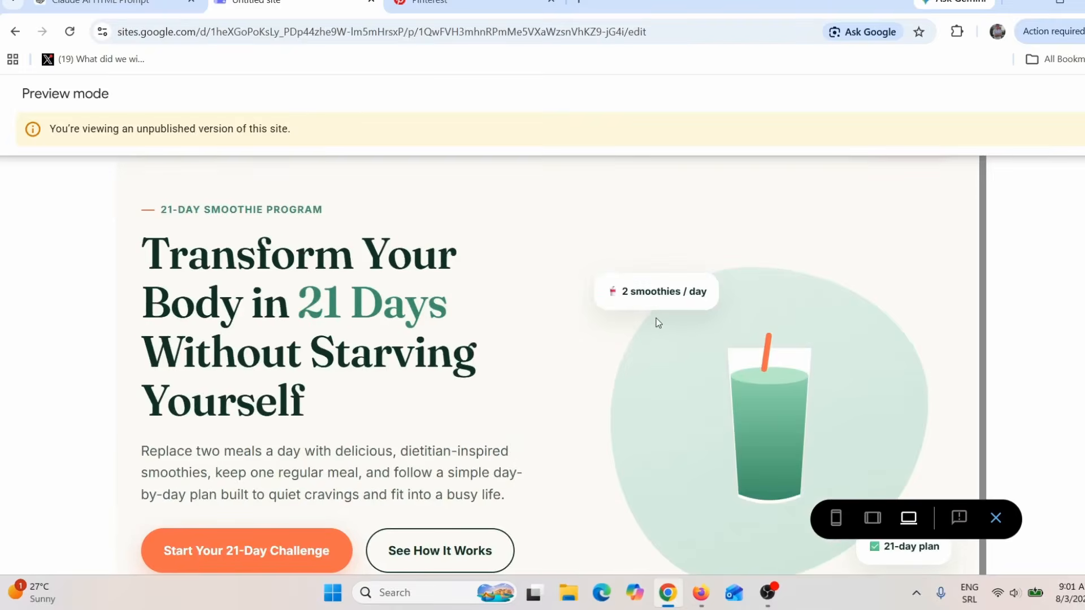
scroll(535, 413, "down", 3)
scroll(540, 418, "down", 12)
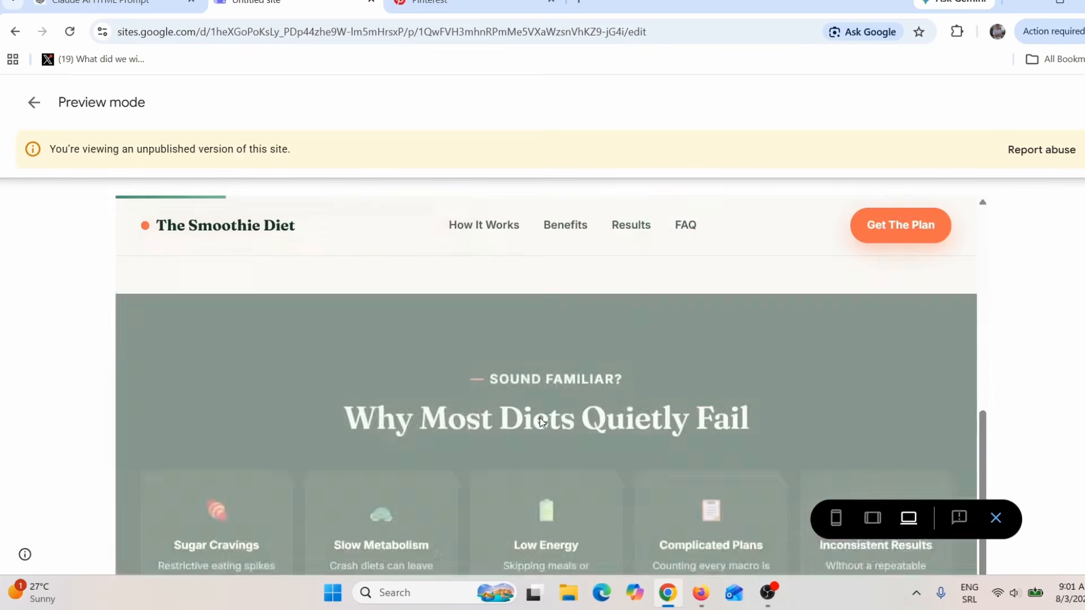
scroll(573, 442, "down", 15)
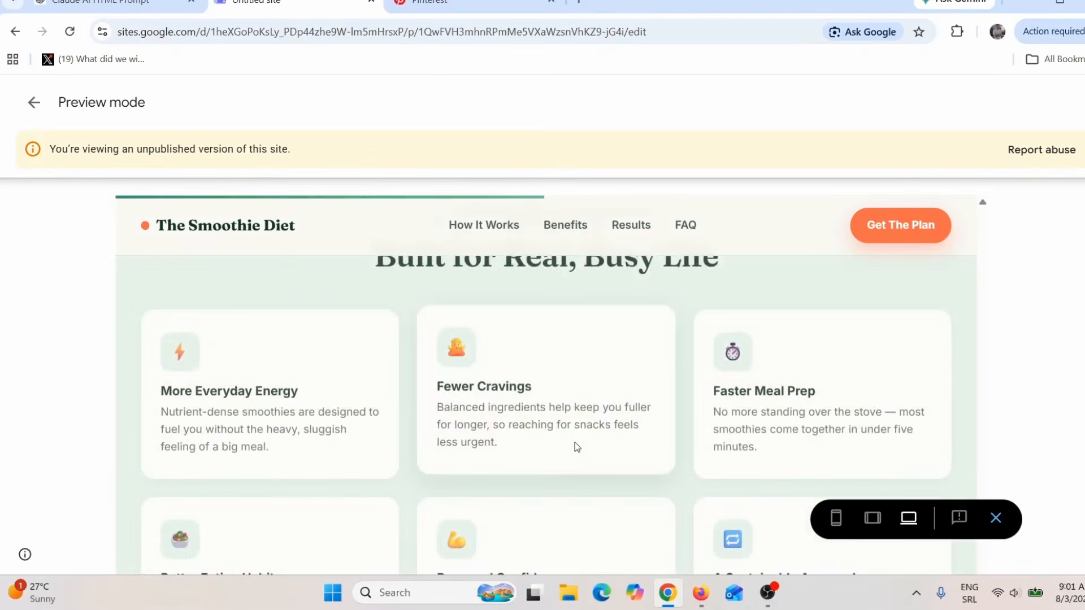
scroll(575, 442, "down", 10)
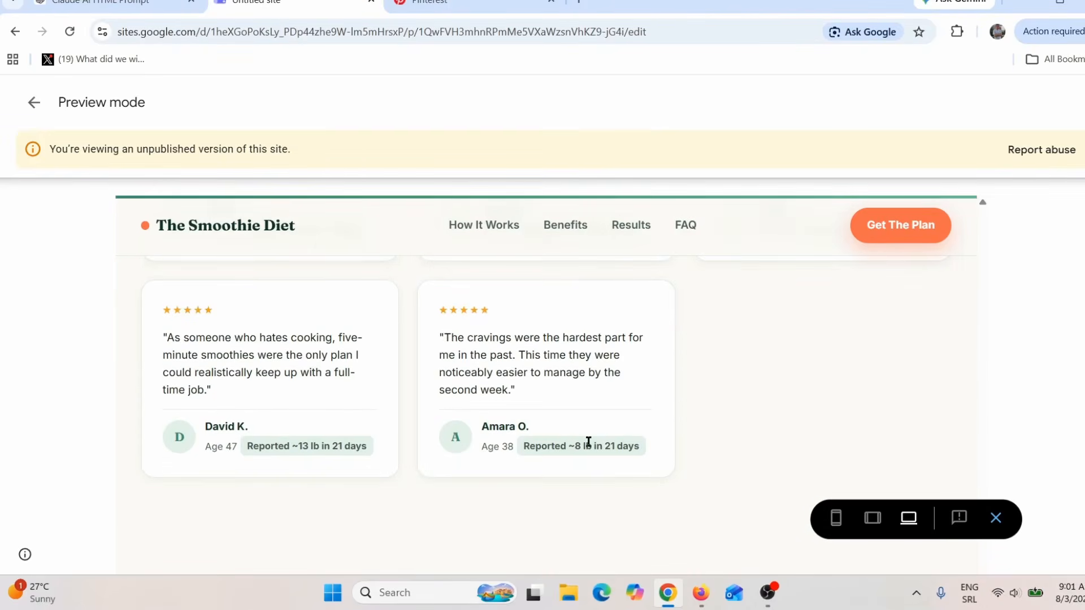
scroll(591, 444, "up", 20)
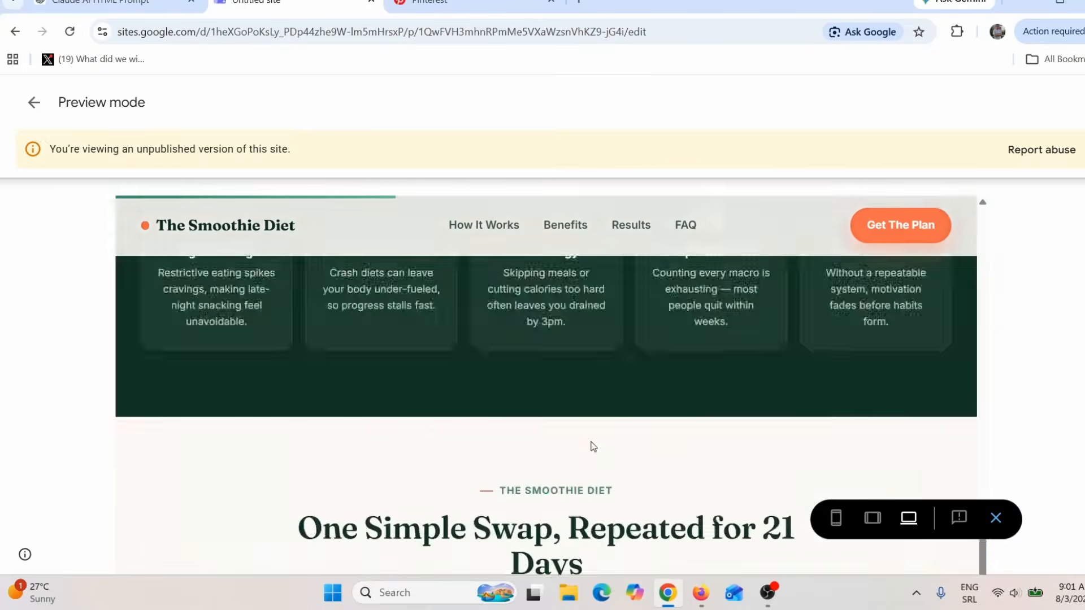
scroll(593, 444, "up", 10)
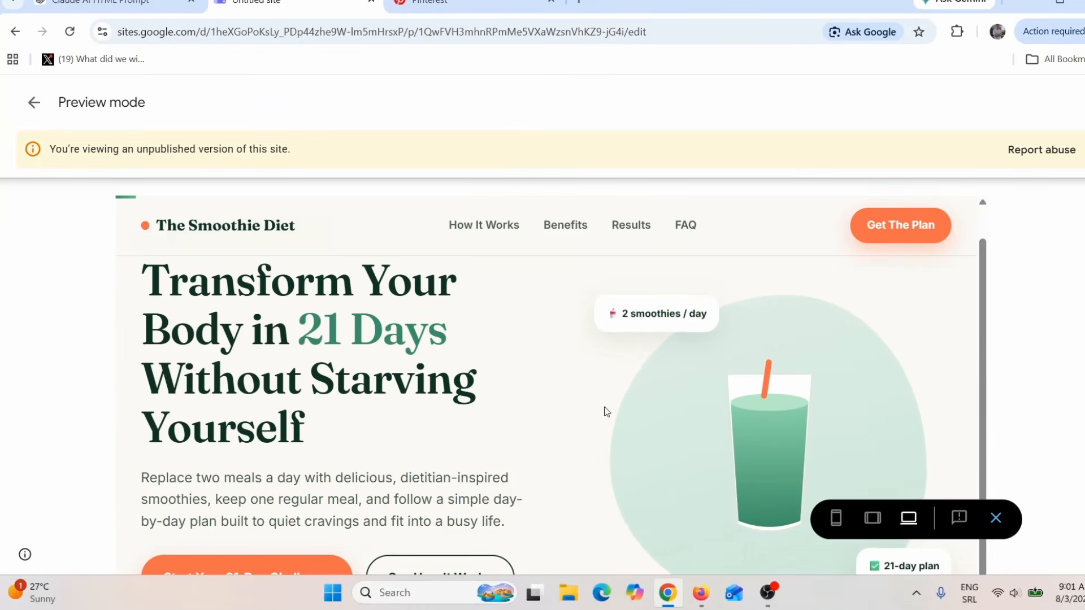
scroll(757, 380, "down", 2)
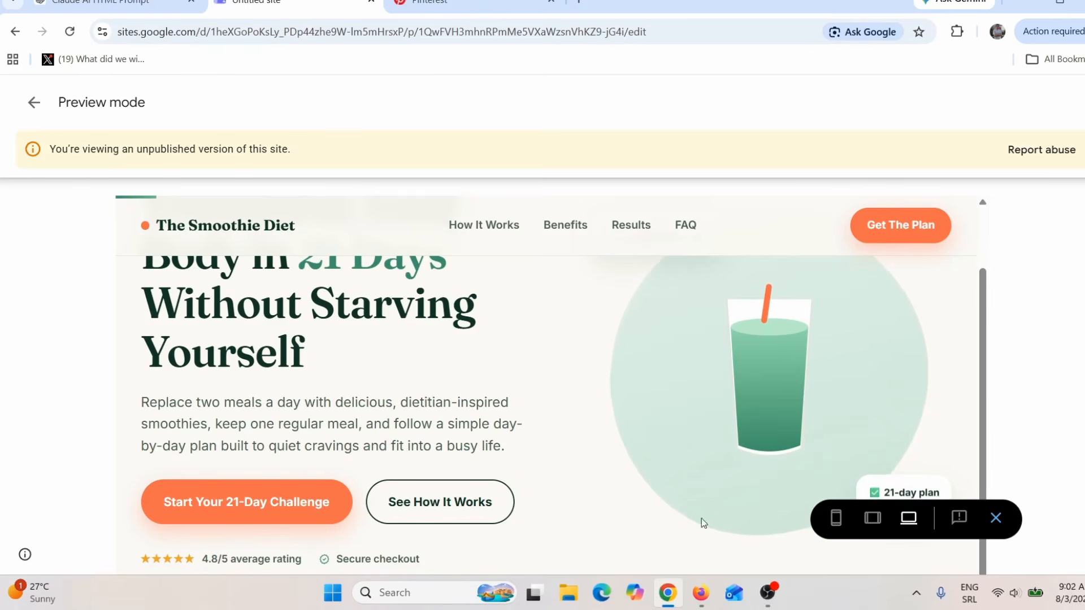
Step: Switch to The Smoothie Diet's sales page in Firefox and look over its "Everything You Get" section with the product images
left_click(700, 598)
left_click(230, 1)
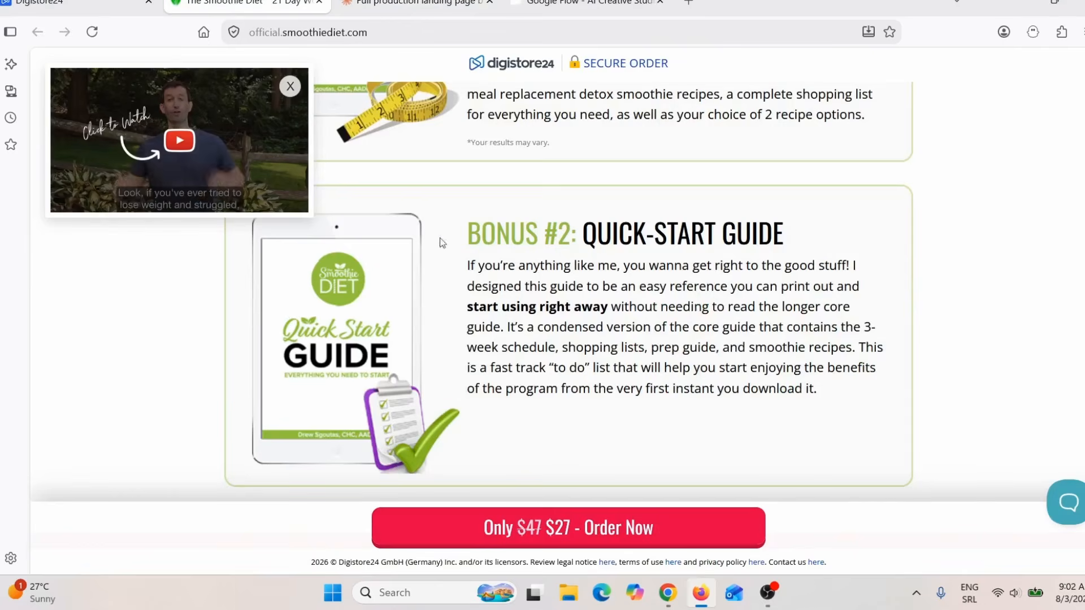
scroll(548, 298, "up", 15)
scroll(548, 299, "down", 7)
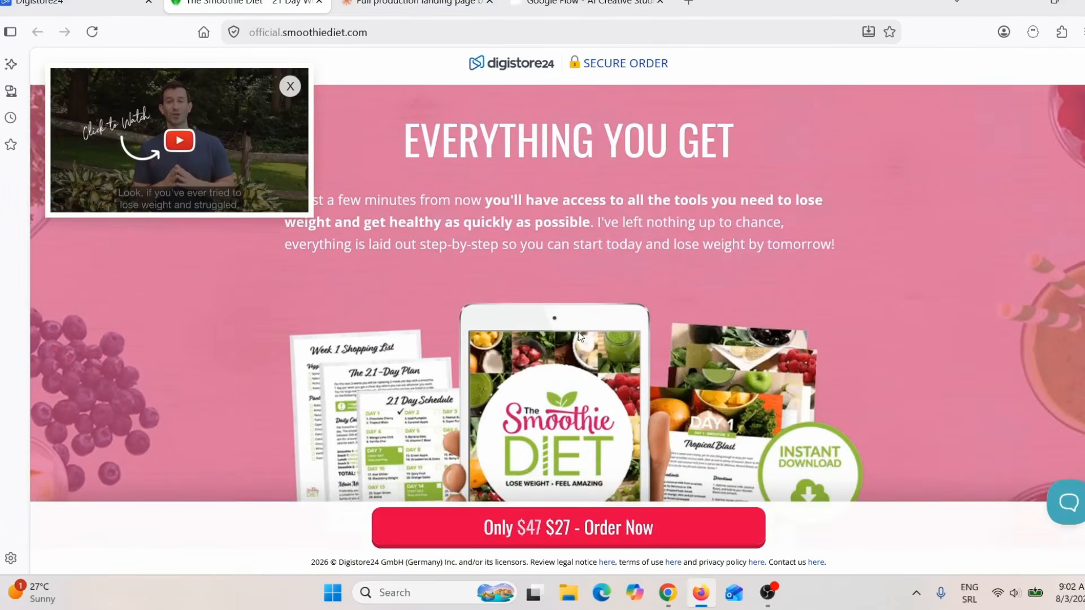
scroll(523, 233, "up", 3)
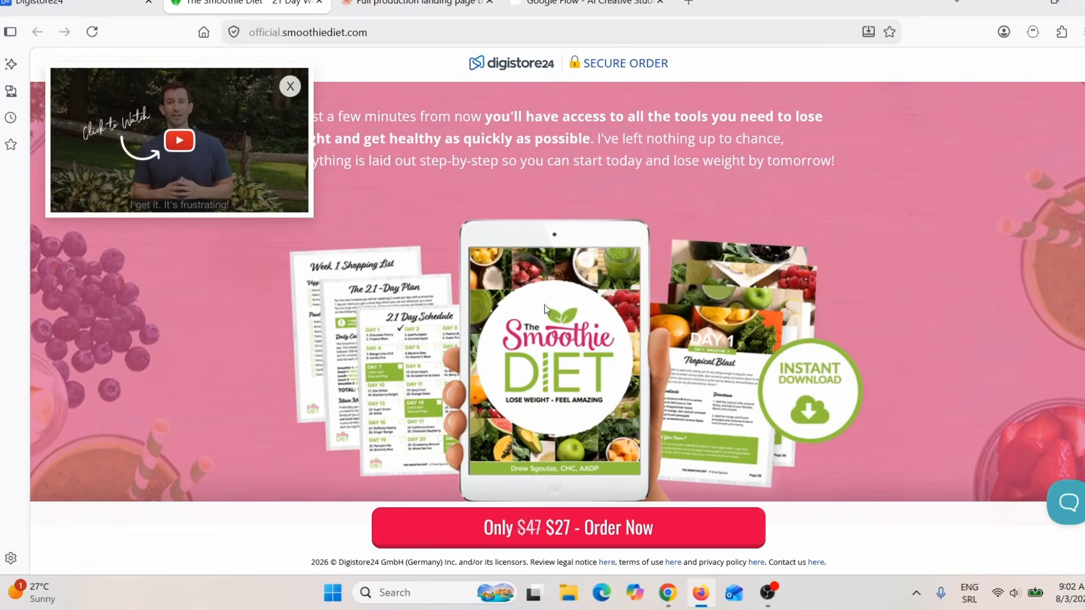
Step: Return to the Google Sites preview and examine the landing page's call-to-action buttons, benefits, program figures and testimonials
left_click(665, 591)
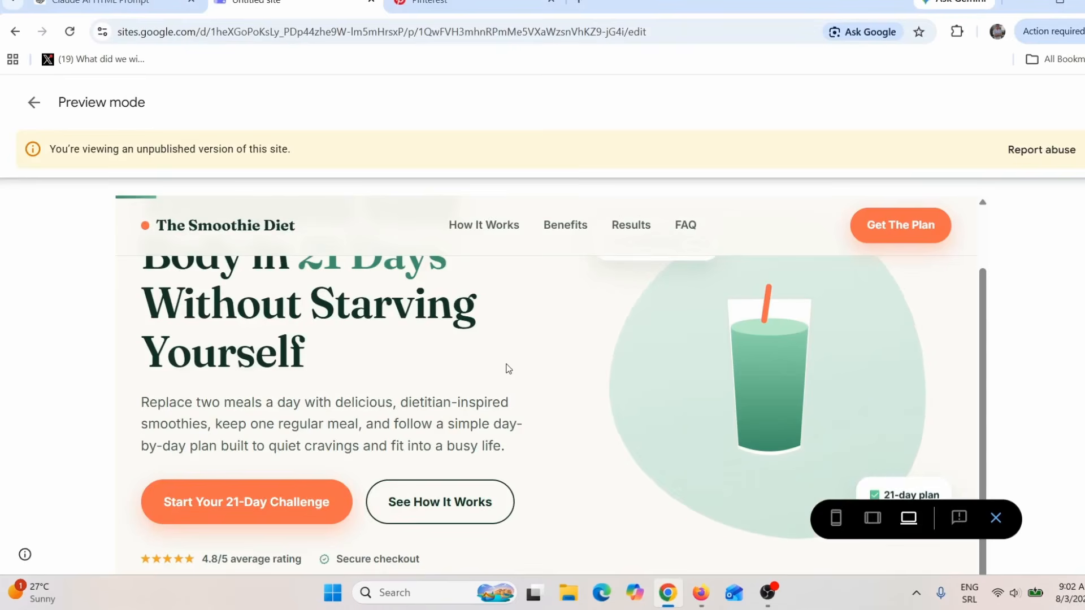
scroll(508, 376, "down", 1)
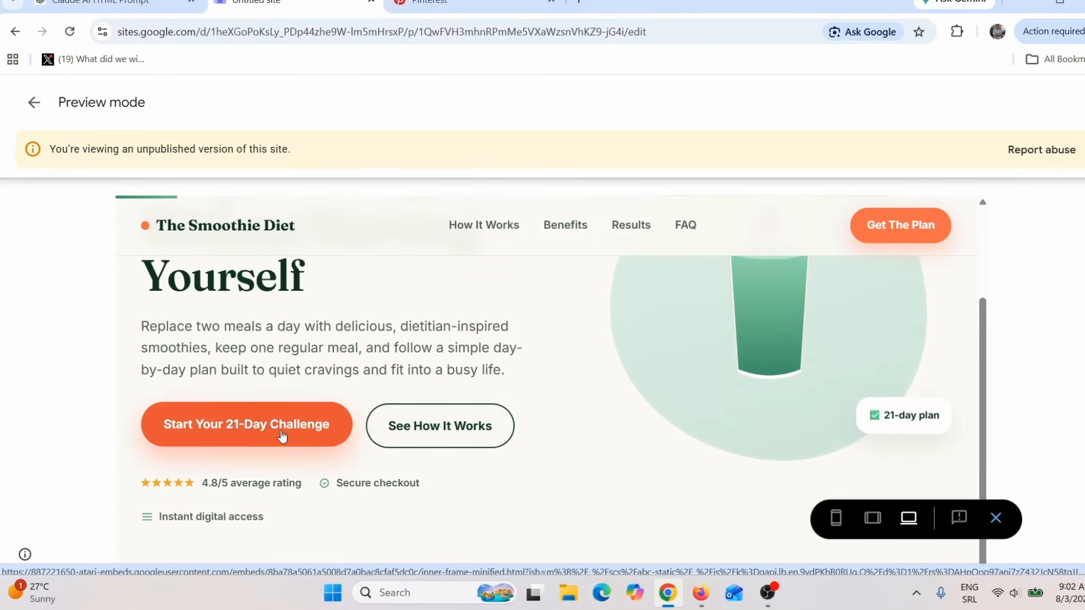
left_click(446, 430)
scroll(673, 423, "down", 15)
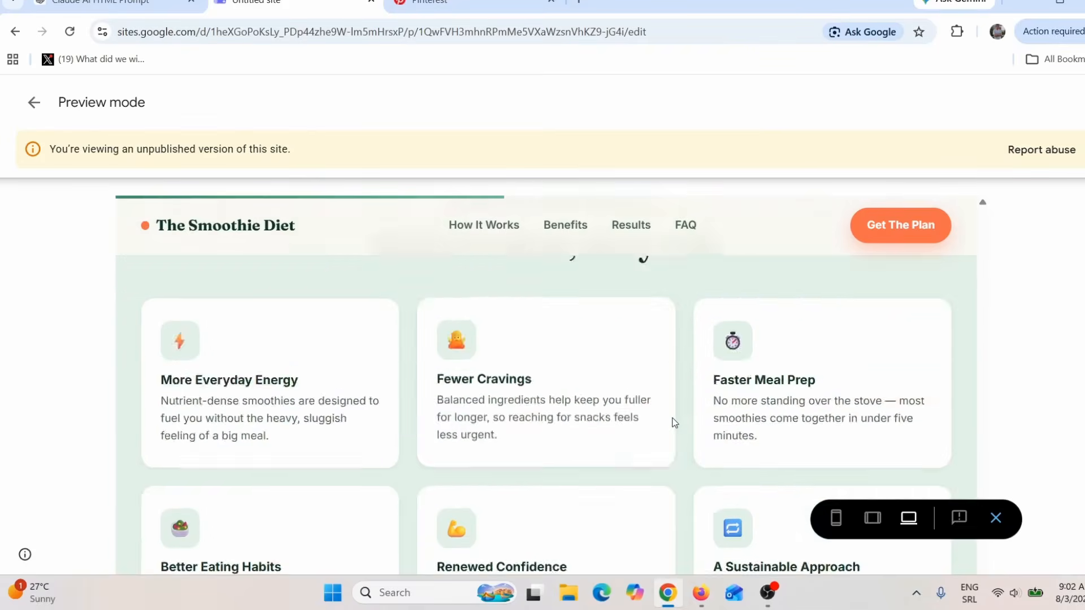
scroll(618, 408, "down", 4)
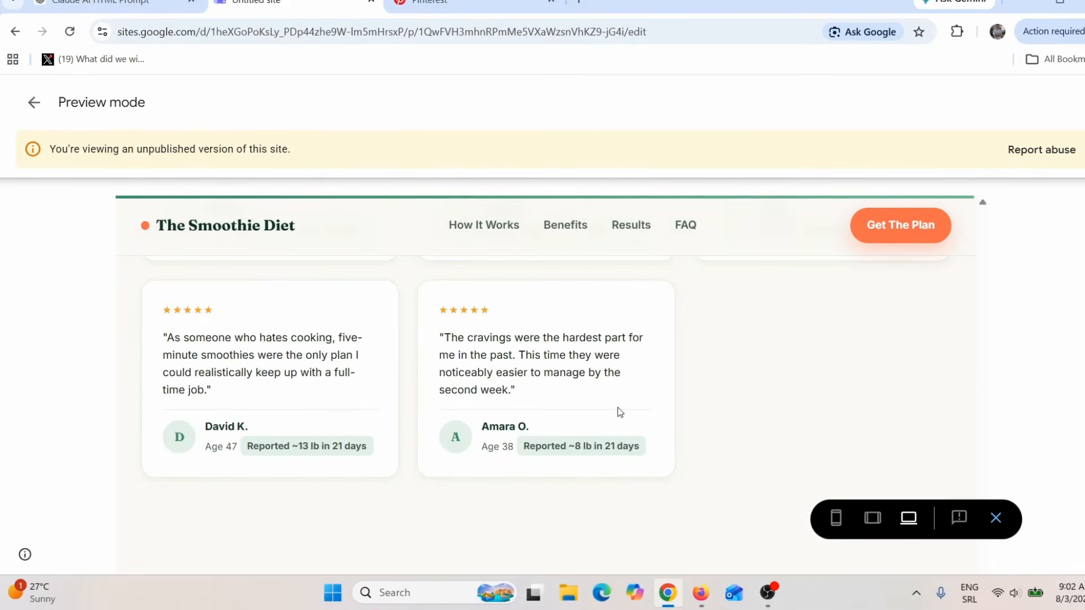
scroll(618, 409, "up", 10)
scroll(624, 417, "up", 3)
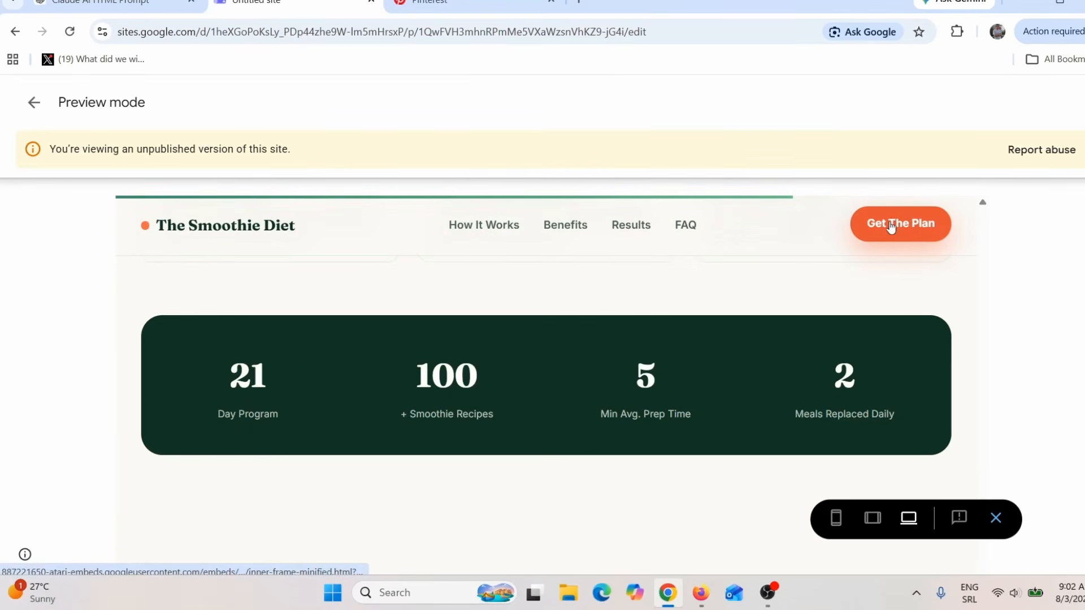
scroll(655, 361, "up", 6)
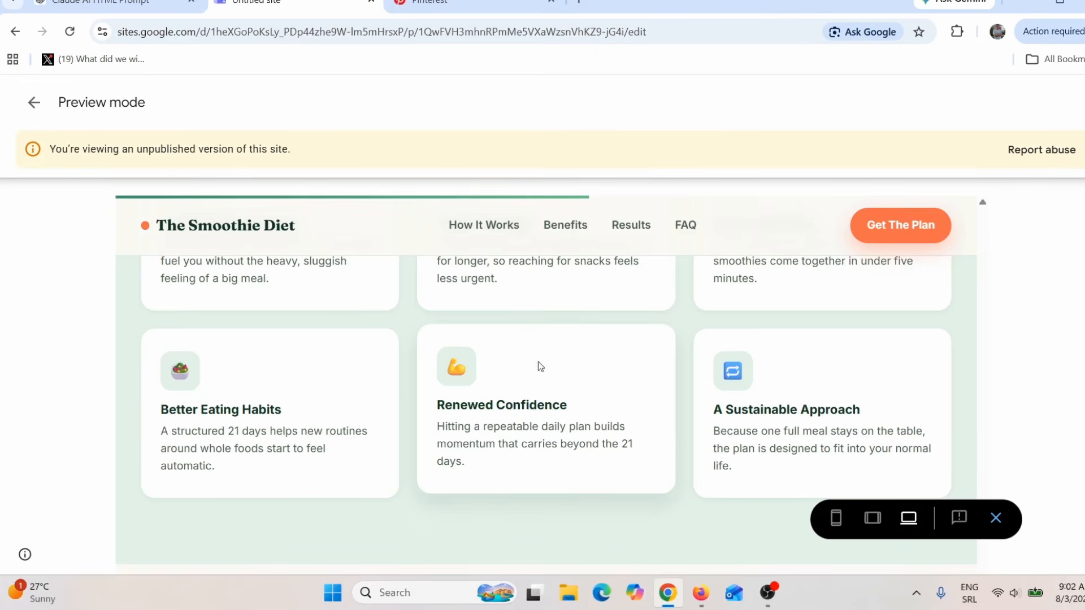
scroll(596, 363, "up", 5)
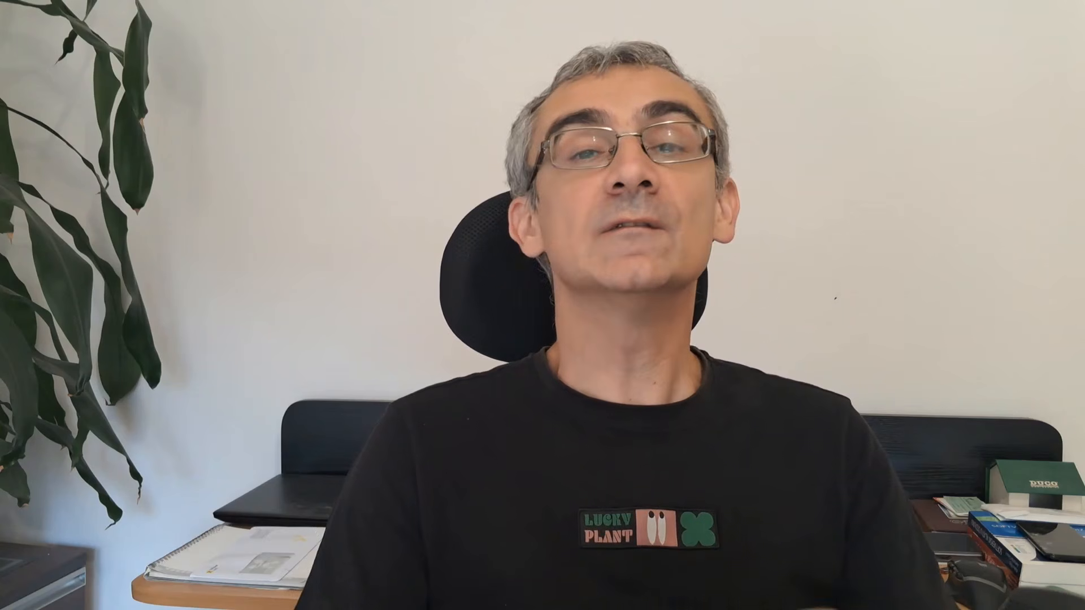
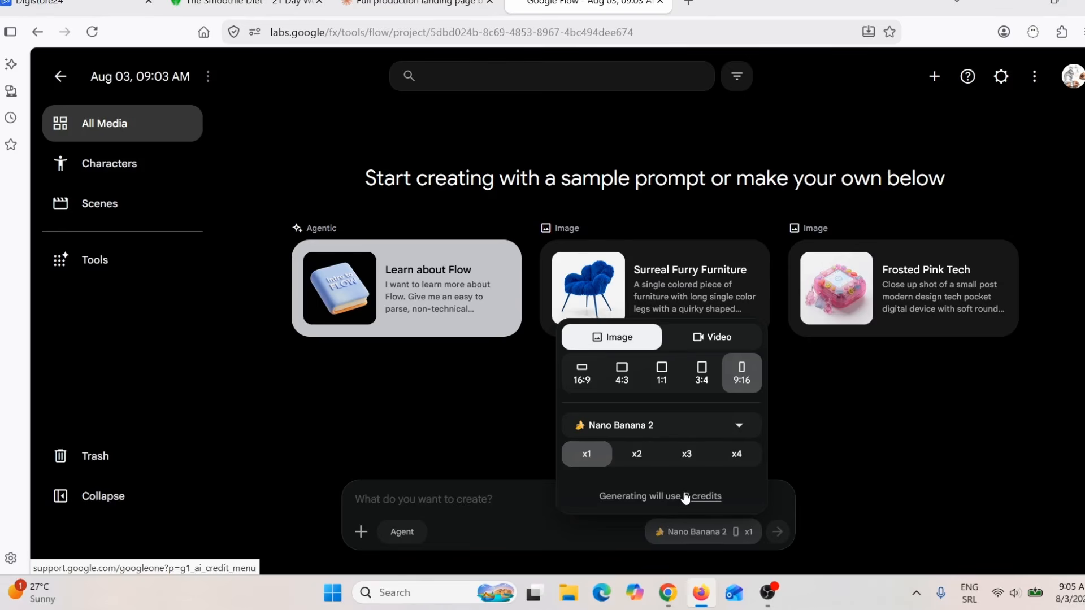
Step: Generate a vertical 4K photo from the pasted prompt of a slightly overweight woman in sportswear at a full-length mirror, glancing at the offer page meanwhile
left_click(396, 502)
type("Ultra-realistic 4K photograph of the woman standing in front of a full-length mirror inside a modern bedroom or home gym.  She appears slightly overweight, wearing a gray sports top, black leggings, and white athletic shoes.  Natural morning sunlight enters through the window.  Ultra-realistic skin textures, highly detailed facial features, realistic body proportions, shallow depth of field, DSLR quality, vertical 9:16 composition.")
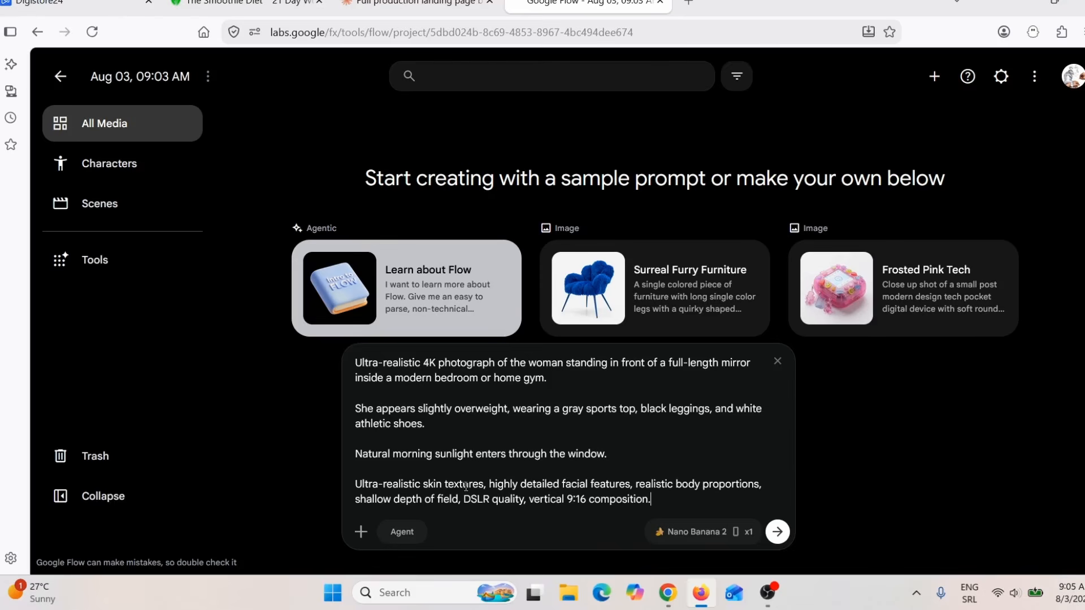
key("Return")
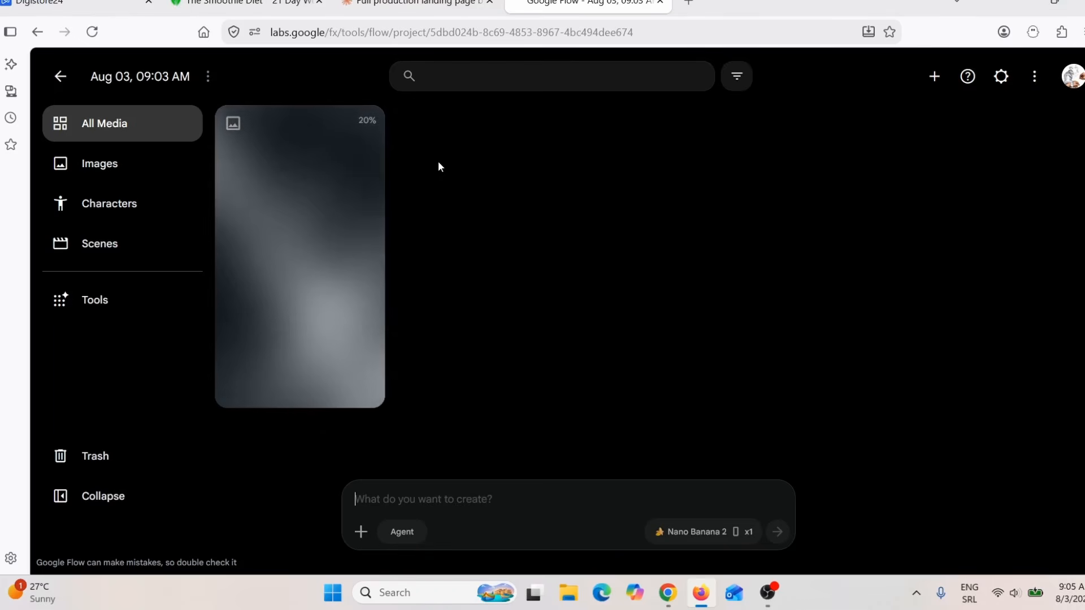
left_click(243, 2)
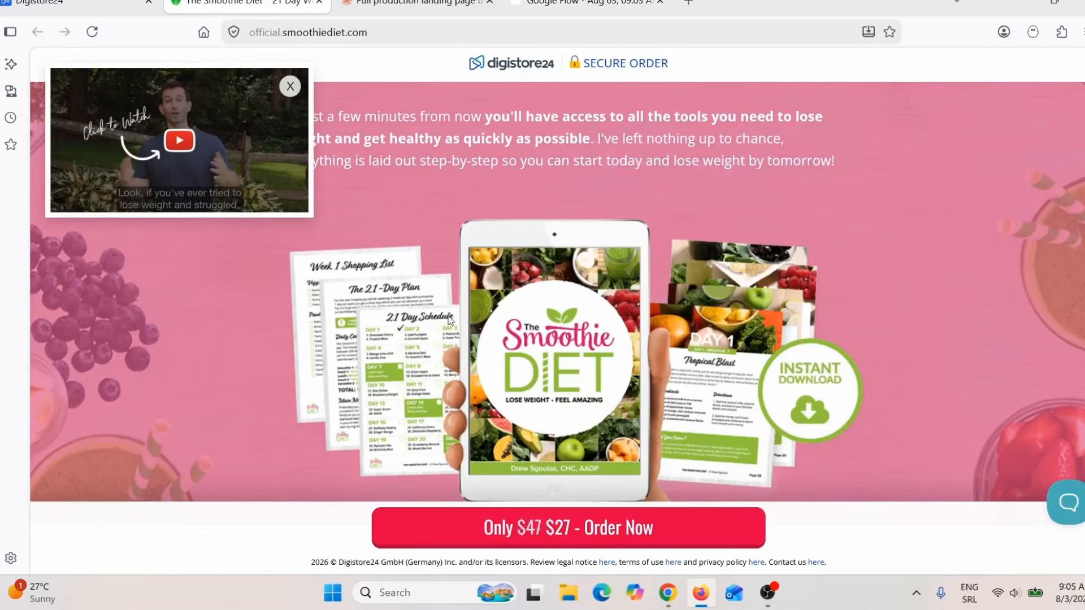
left_click(578, 4)
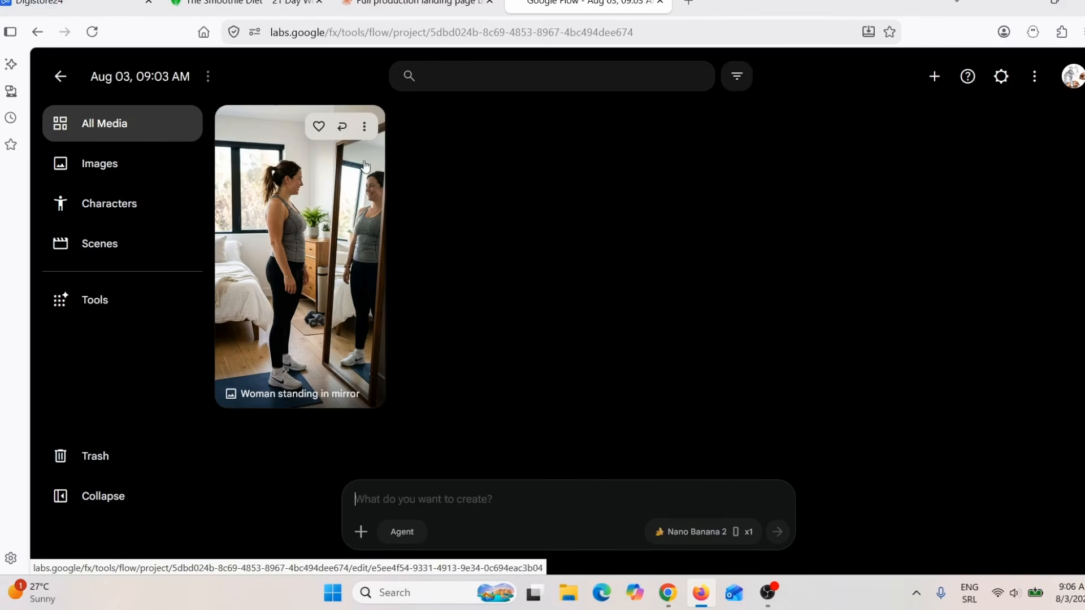
Step: Set the generated mirror image as the start frame of an animation and choose Omni Flash as the video model
left_click(365, 127)
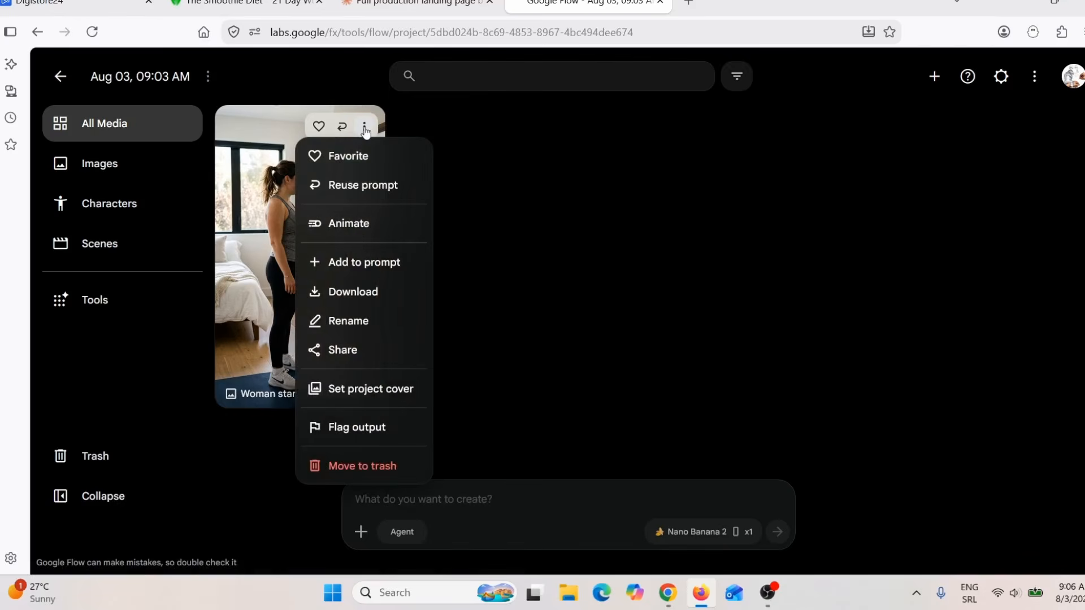
left_click(354, 226)
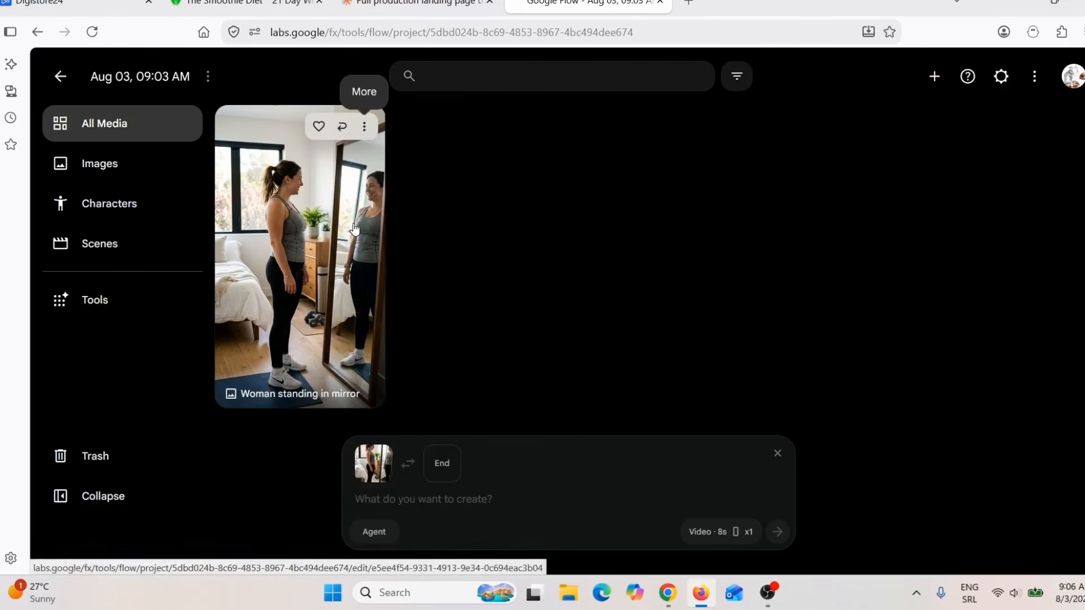
left_click(714, 533)
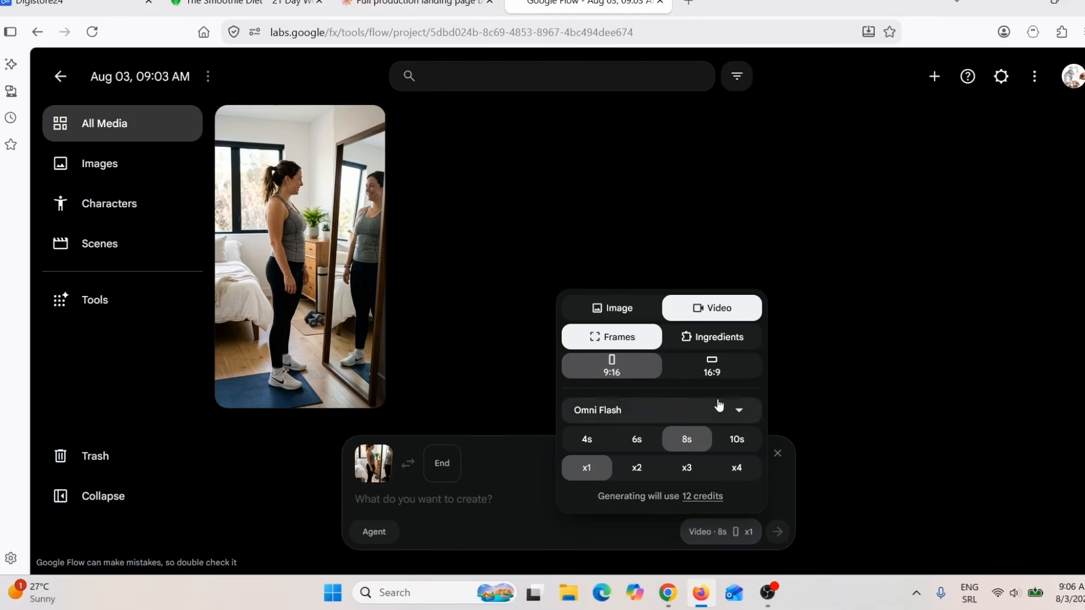
left_click(738, 411)
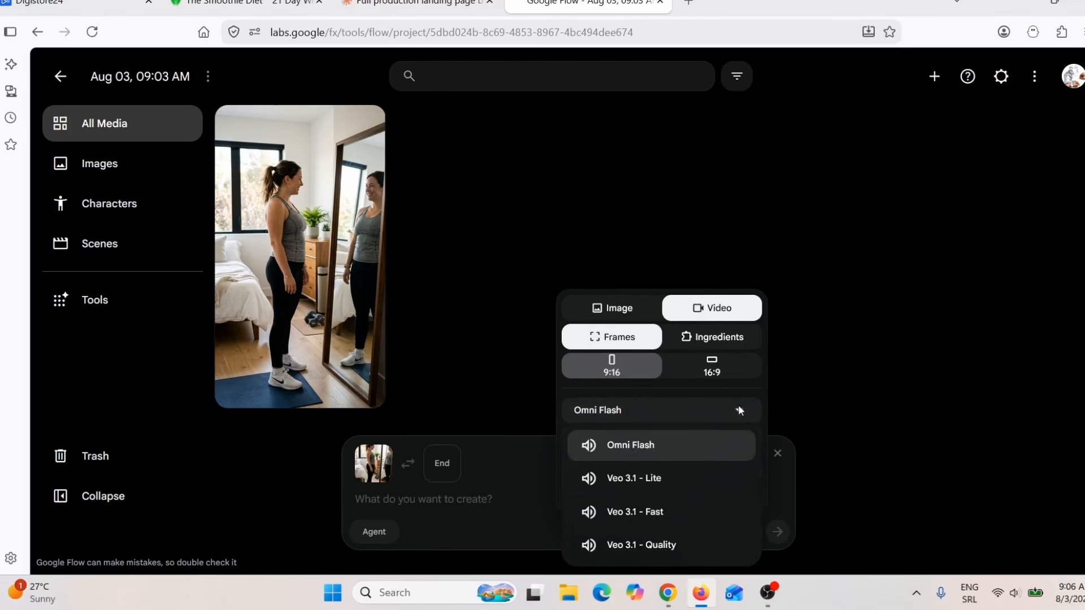
left_click(631, 447)
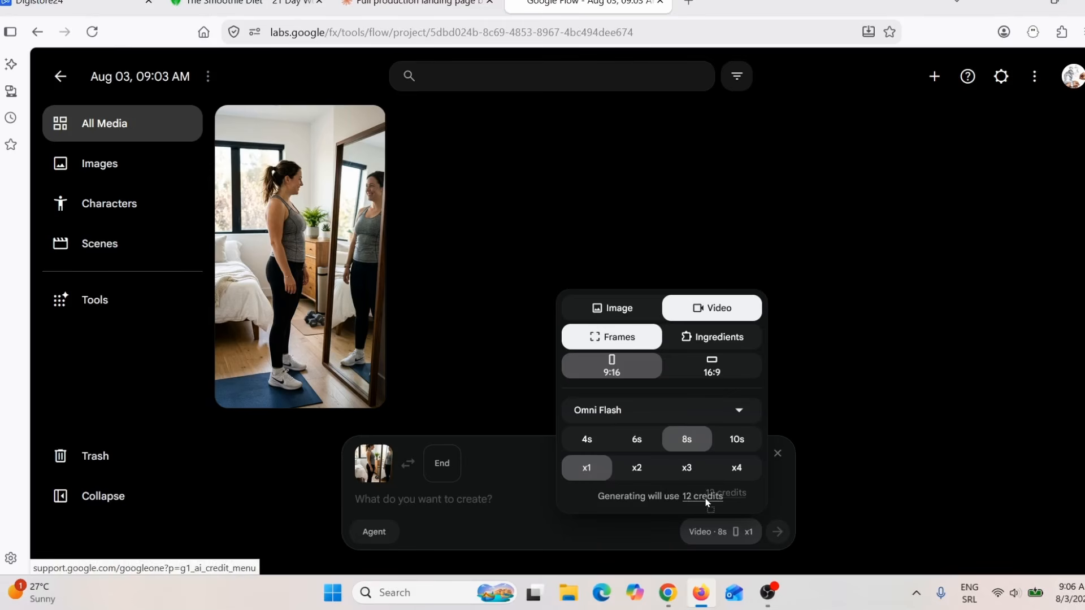
Step: Generate the Scene 1 video from the pasted prompt about the woman beginning her fitness journey with healthy meals, water, steps and workouts
left_click(429, 504)
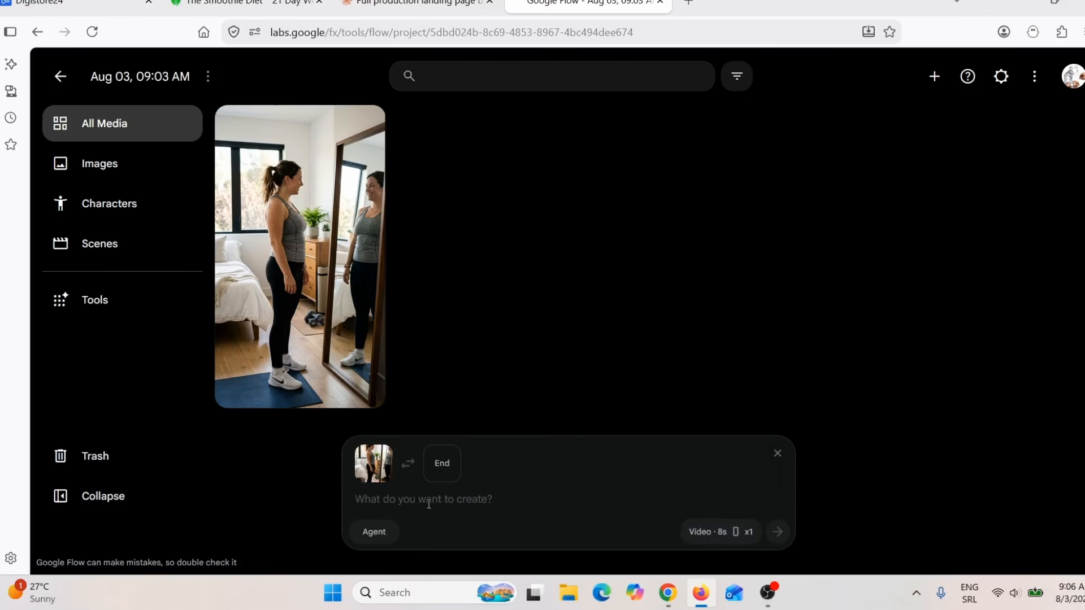
type("Using the Scene 1 image as the first frame, the woman begins her fitness journey.  Short clips rapidly show healthy meals being prepared, water being consumed, steps being taken, and workout movements beginning.  Subtle improvements become visible.  Cinematic lighting, realistic movement, smooth transitions, 5 seconds.")
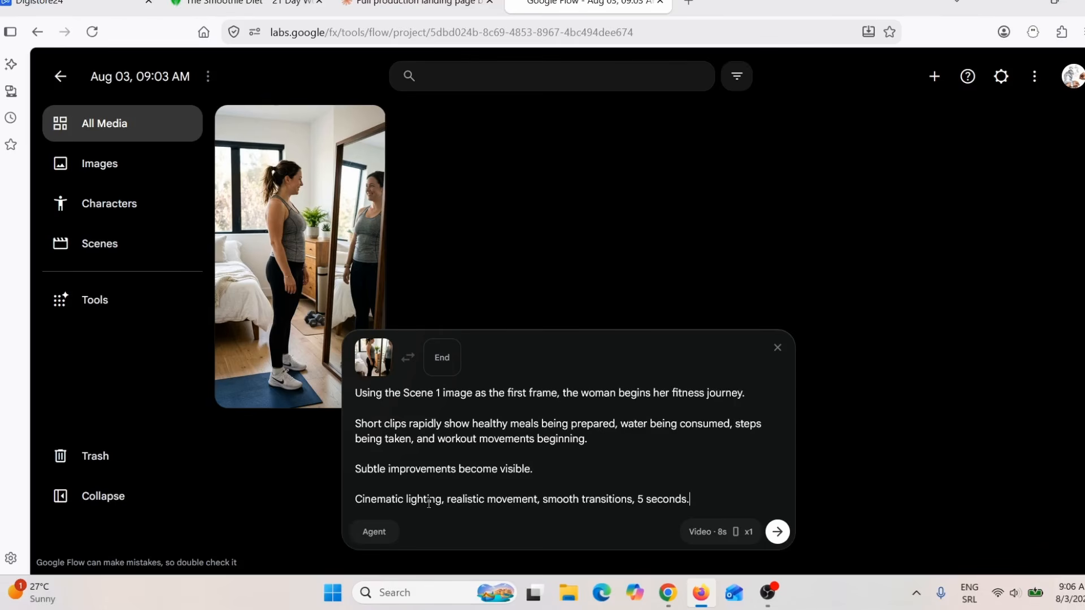
key("Return")
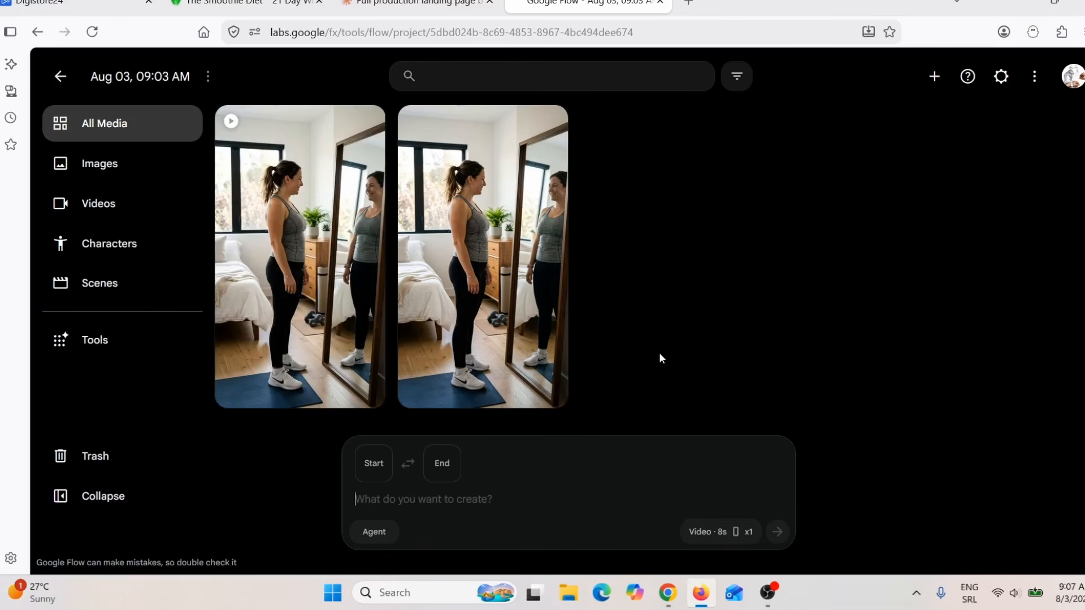
Step: Open the generated Scene 1 video and play it from the beginning
left_click(310, 316)
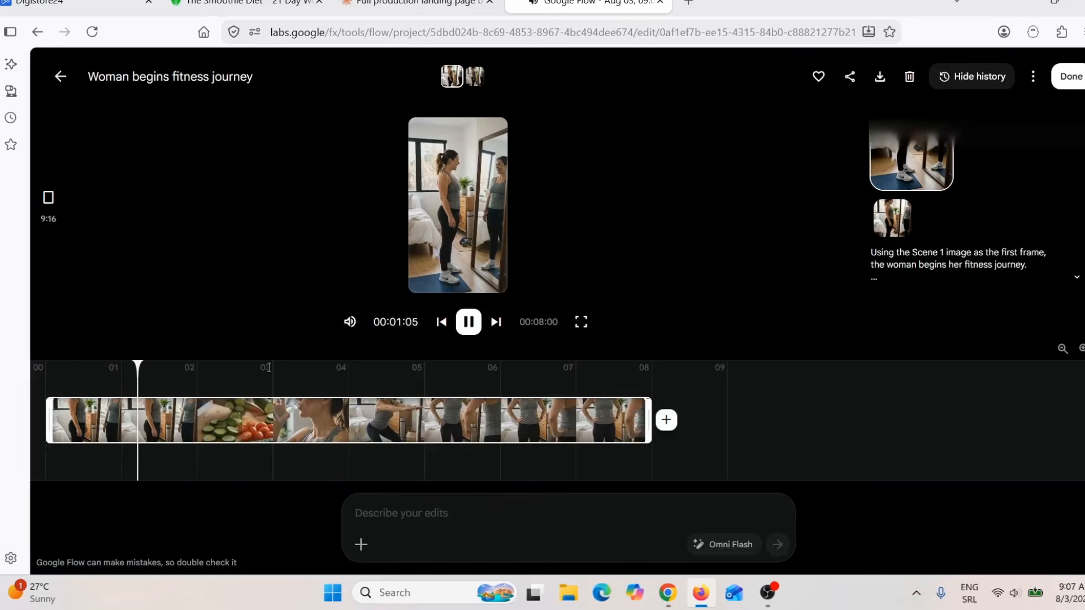
left_click(464, 328)
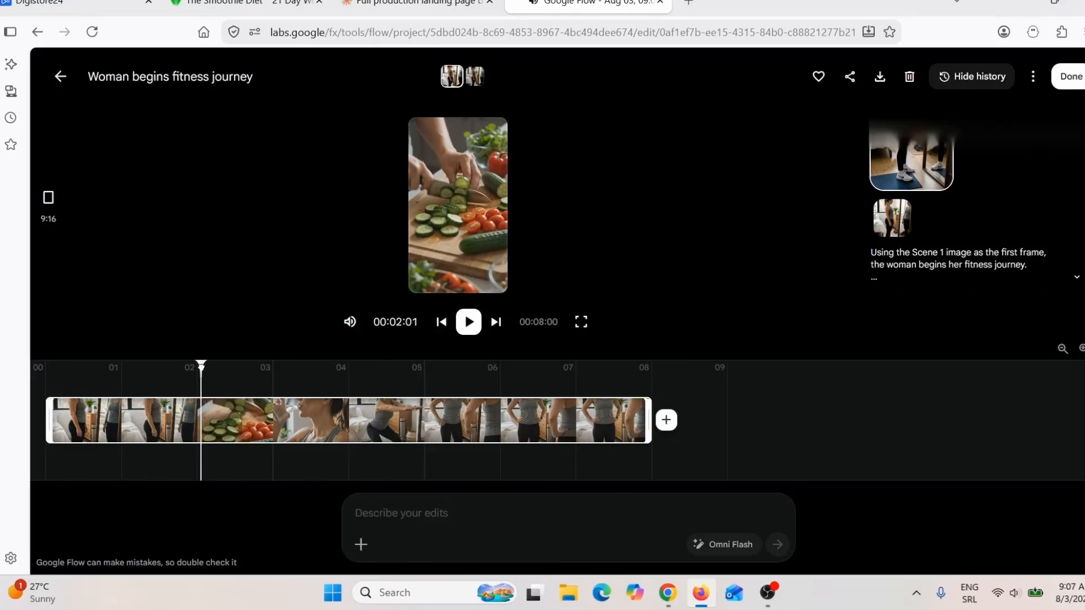
left_click_drag(201, 366, 45, 368)
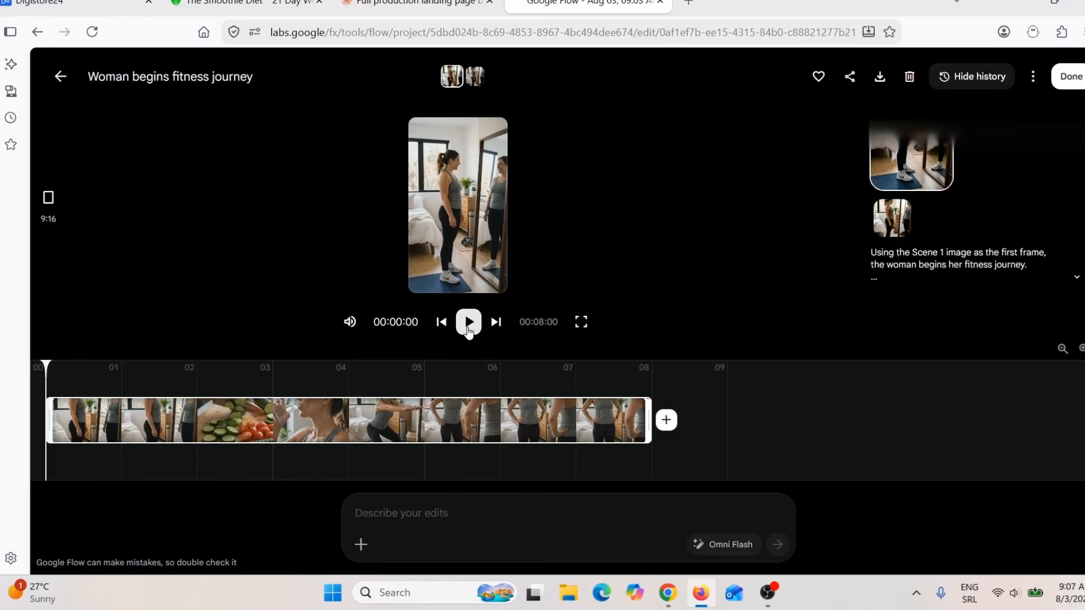
left_click(469, 328)
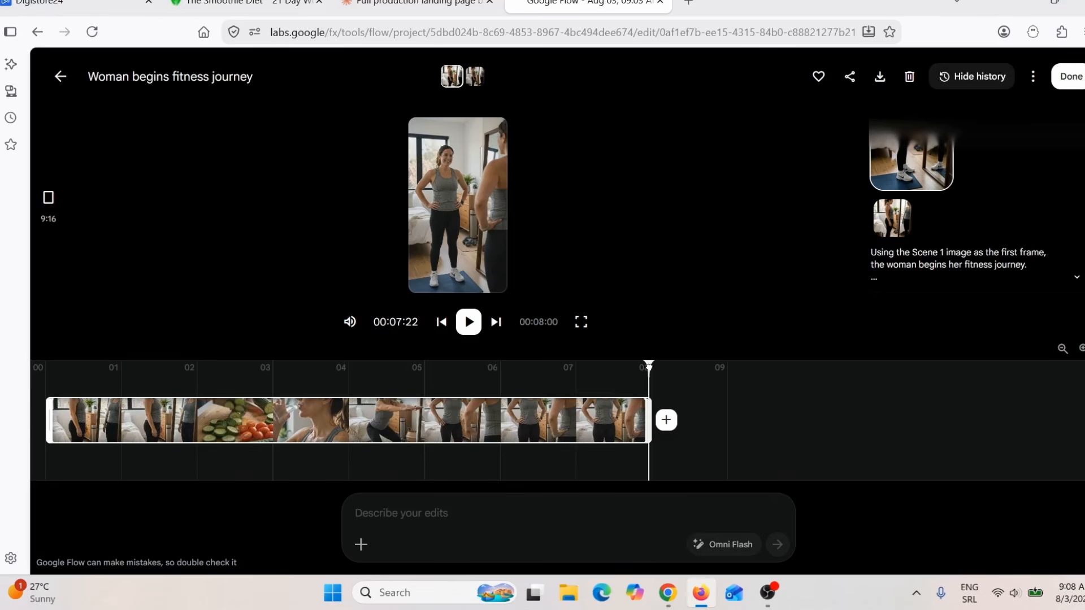
Step: Save the final frame of the Scene 1 video as an image and return to the project's media
left_click_drag(649, 368, 648, 368)
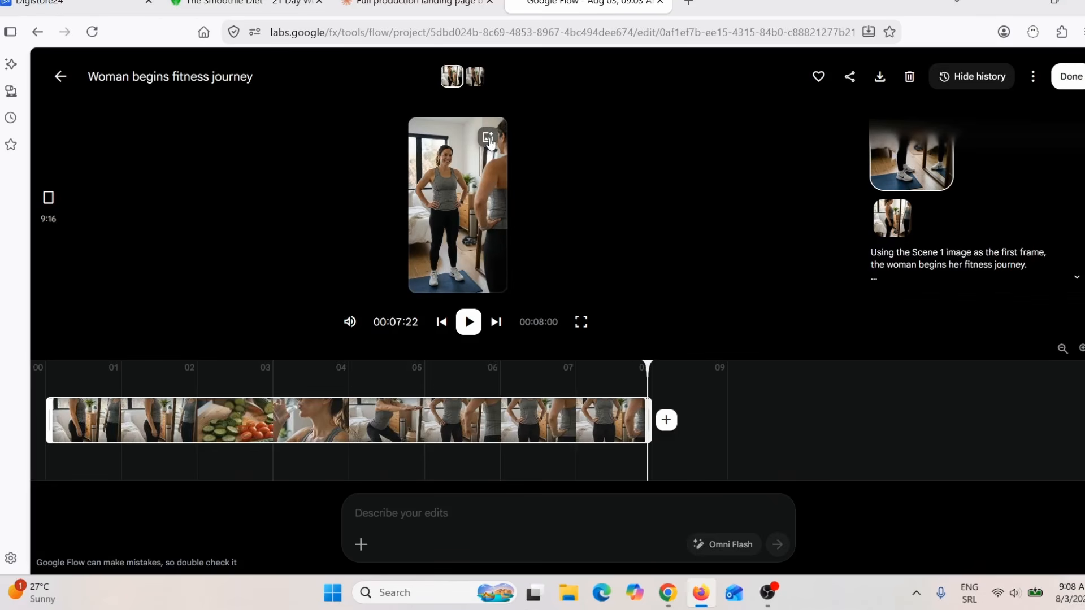
left_click(488, 138)
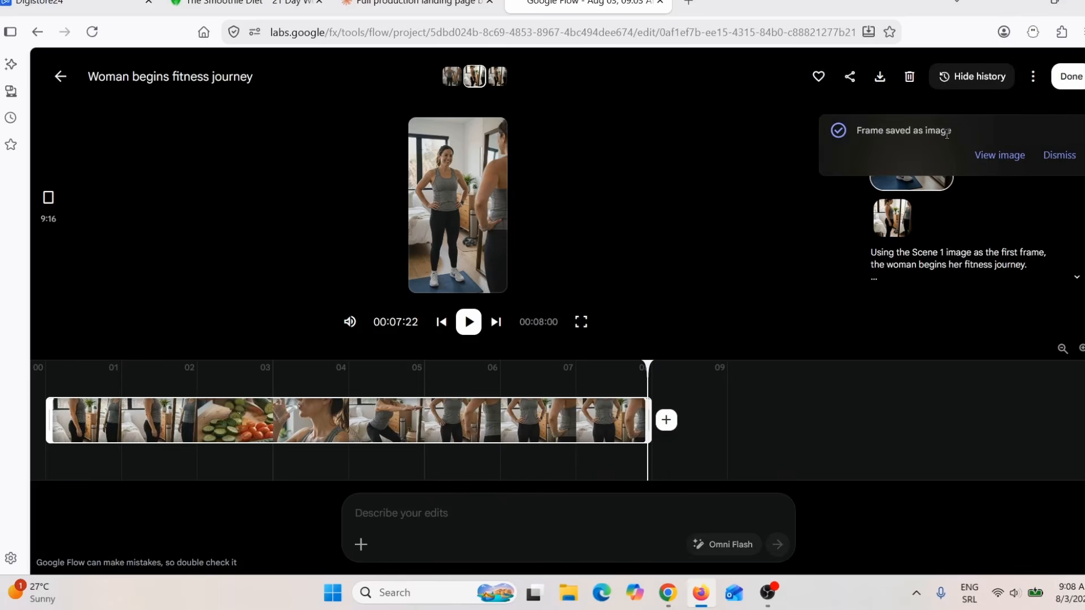
left_click(60, 77)
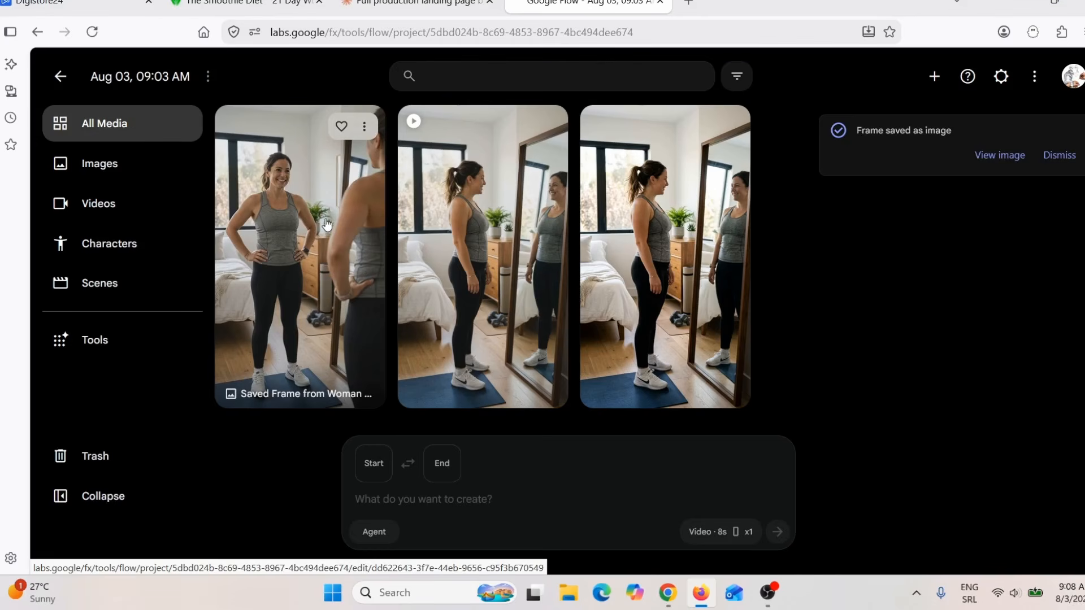
Step: Animate the saved Scene 1 frame with the pasted continuation prompt about a slimmer waist, jogging, exercising and healthy eating, checking the video settings first
left_click(364, 127)
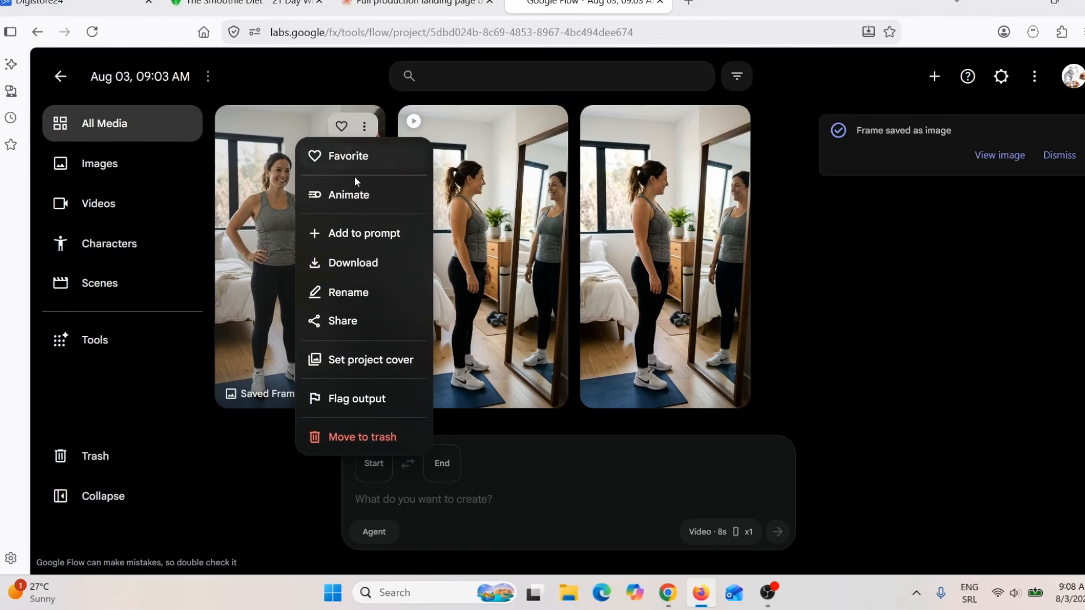
left_click(353, 196)
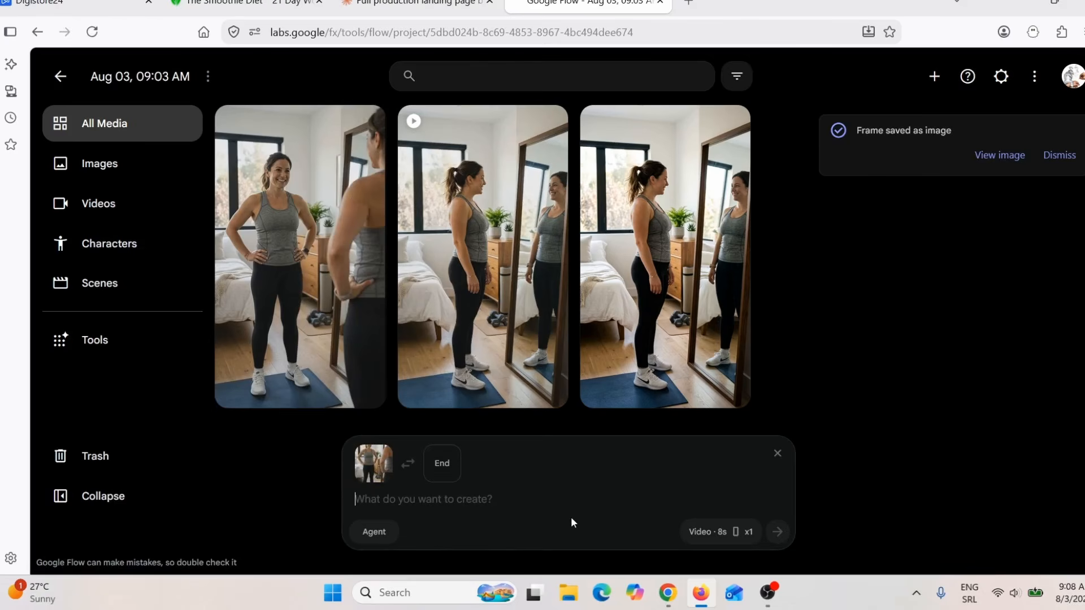
type("Continuation from the final frame of Scene 1.  The camera angle remains unchanged.  The woman's posture improves, her waist becomes slimmer, and her expression becomes more confident.  Quick, realistic sequences of jogging, exercising, stretching, and healthy eating appear while maintaining perfect facial consistency.  Natural lighting, hyper-realistic skin textures, cinematic movement, satisfying transformation effect.")
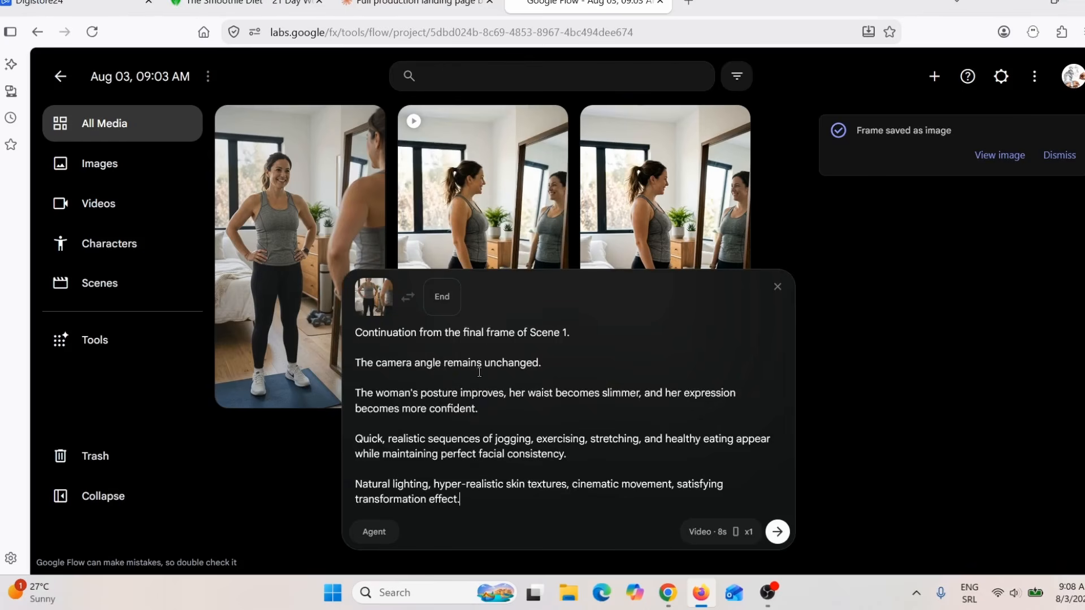
left_click_drag(392, 340, 574, 333)
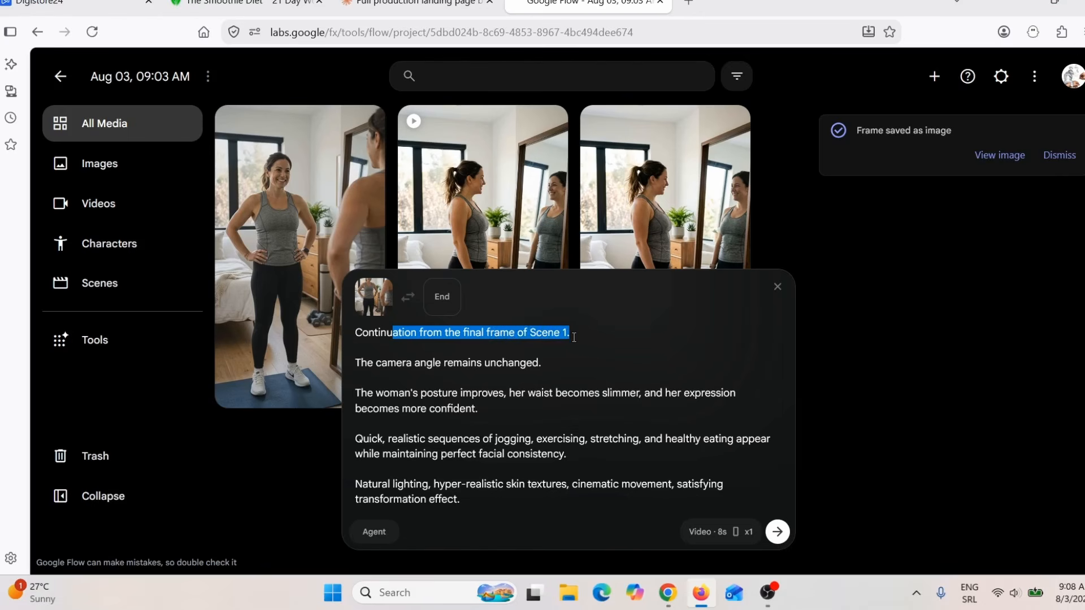
left_click(709, 532)
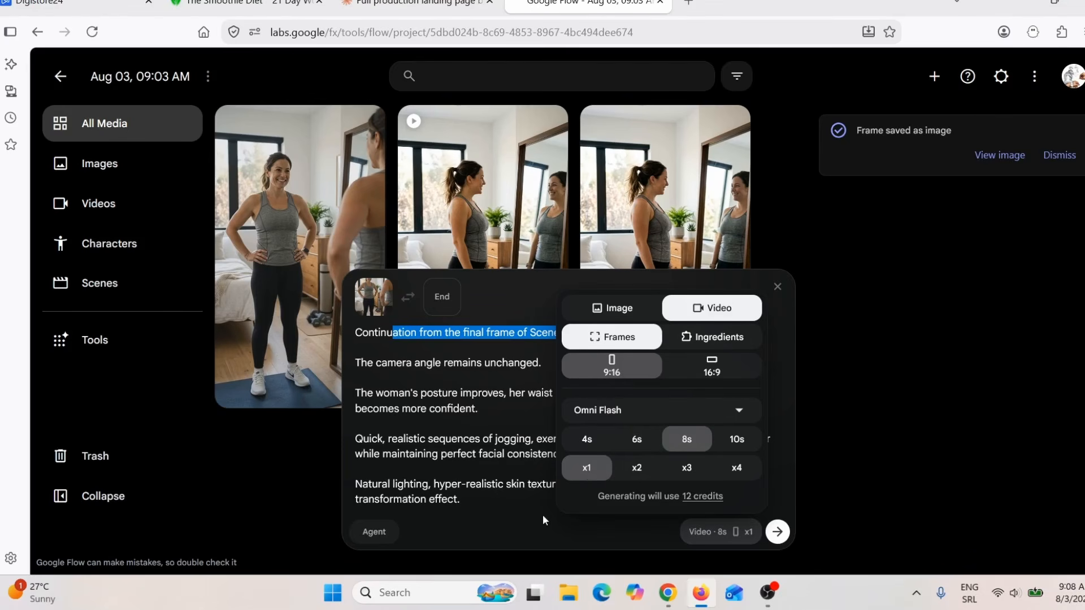
left_click_drag(733, 502, 600, 513)
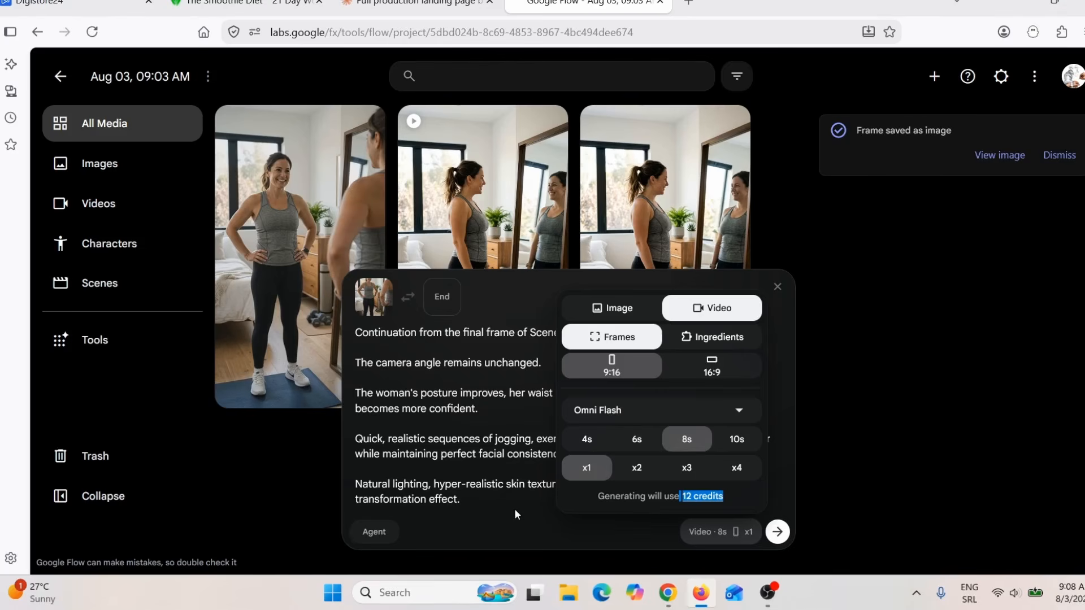
left_click(483, 502)
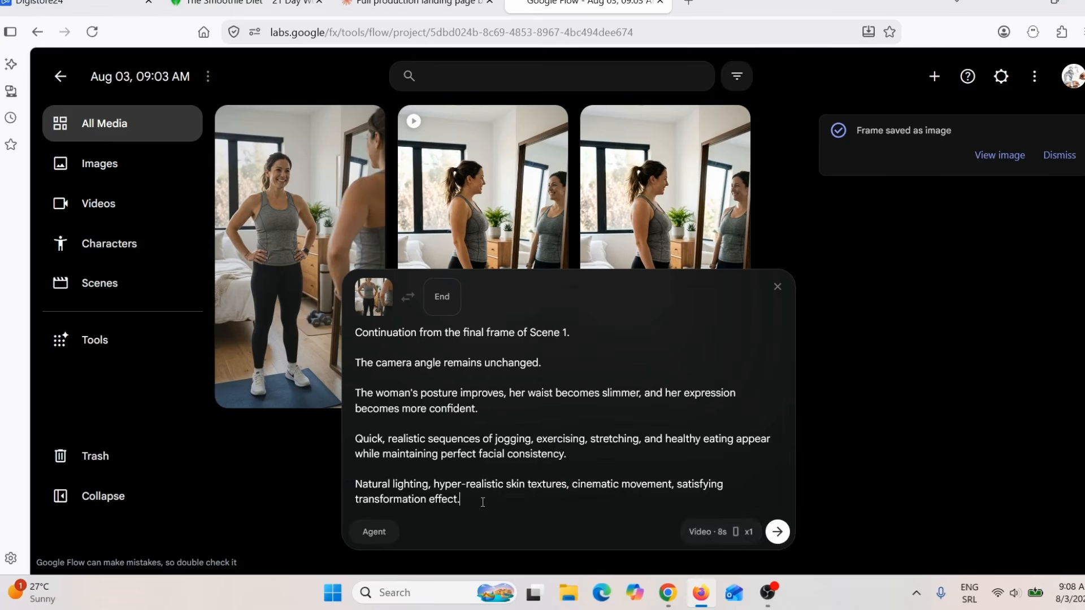
key("Return")
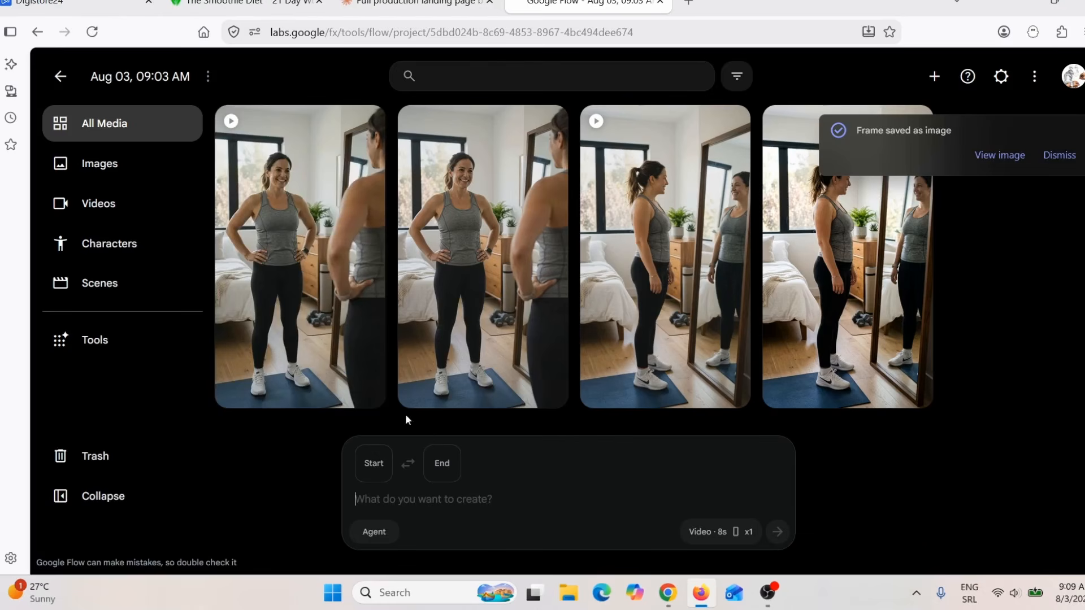
Step: Open the generated Scene 2 video and play it from the beginning
left_click(295, 251)
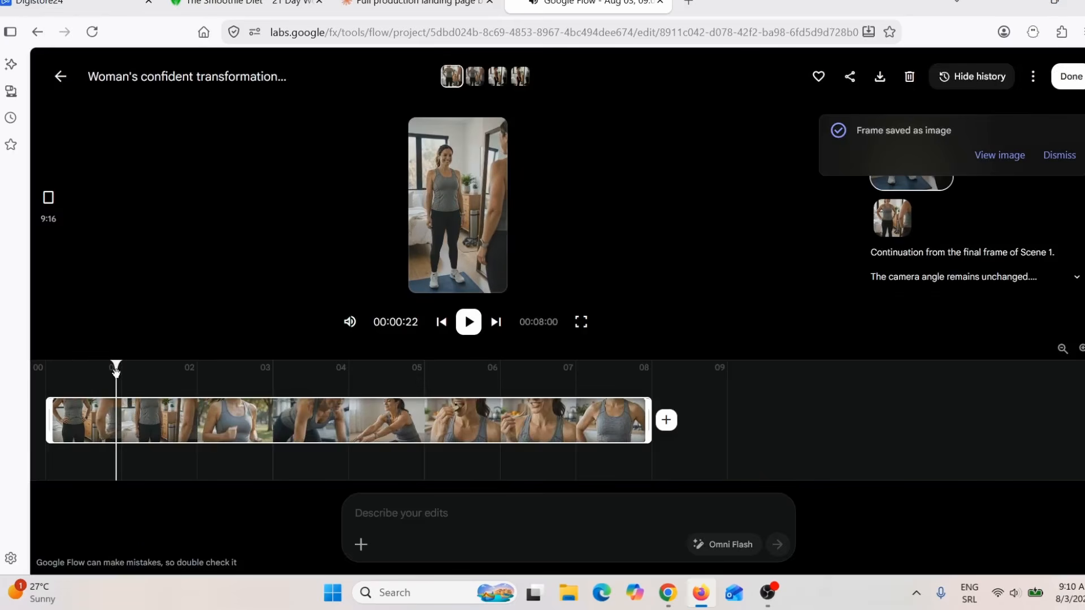
left_click_drag(116, 366, 0, 385)
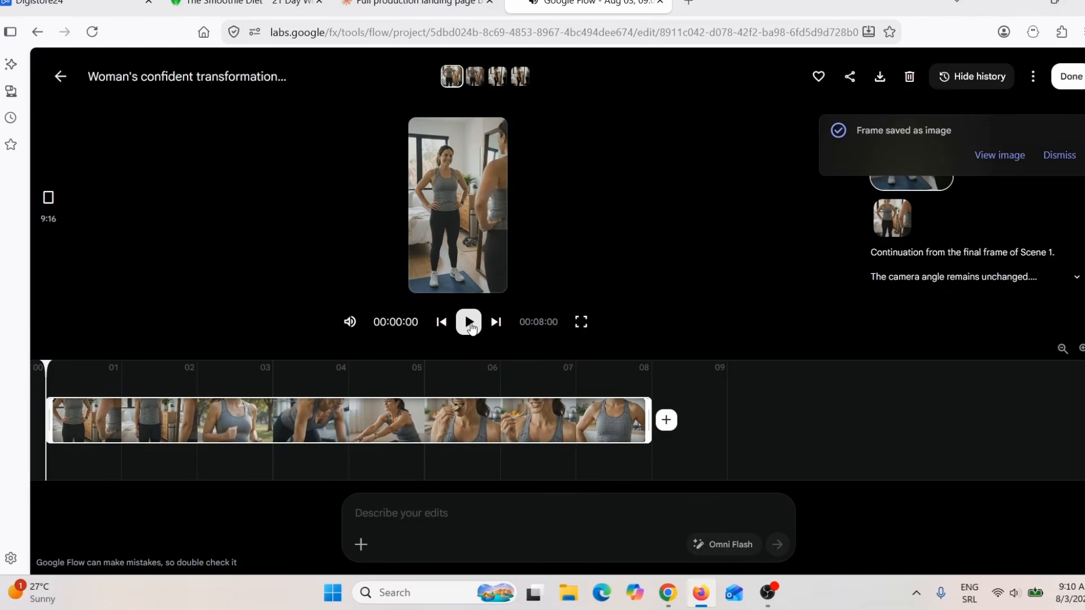
left_click(469, 323)
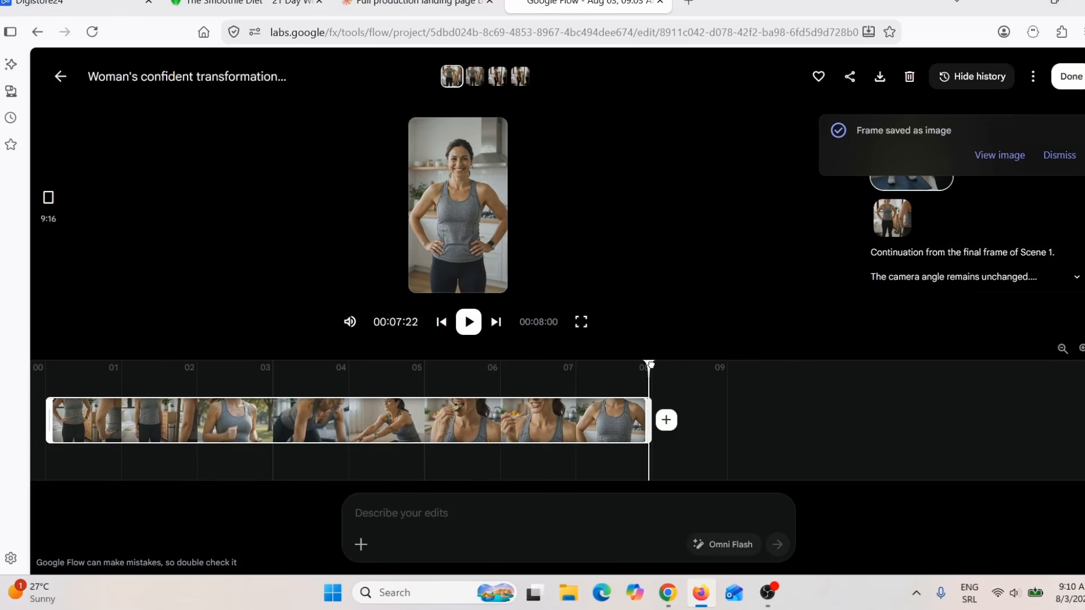
Step: Save the final frame of the Scene 2 video as an image and return to the project's media
left_click_drag(651, 365, 648, 367)
mouse_move(434, 189)
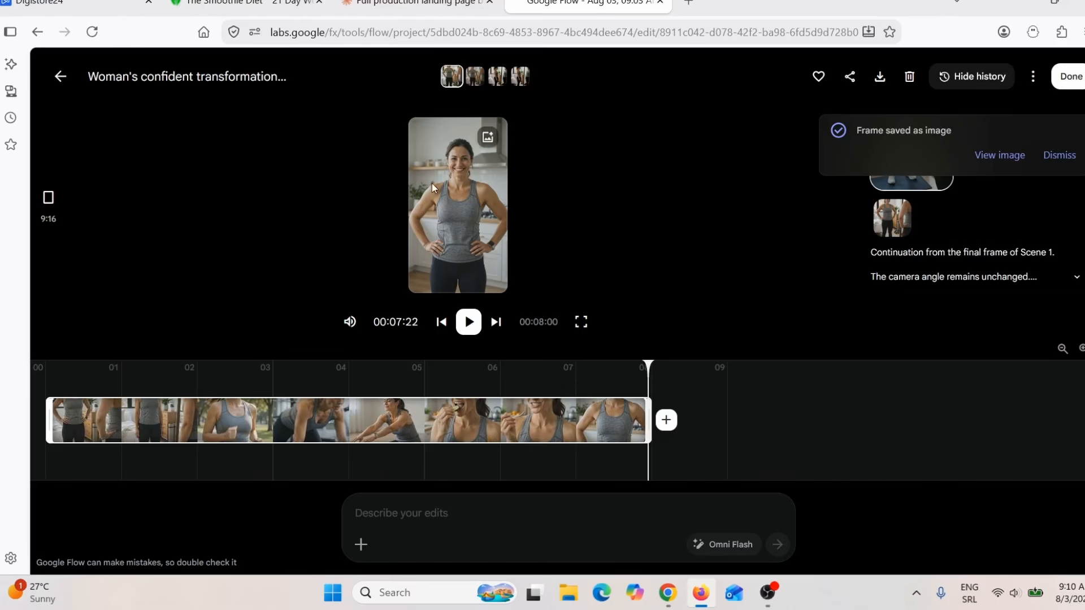
left_click(487, 137)
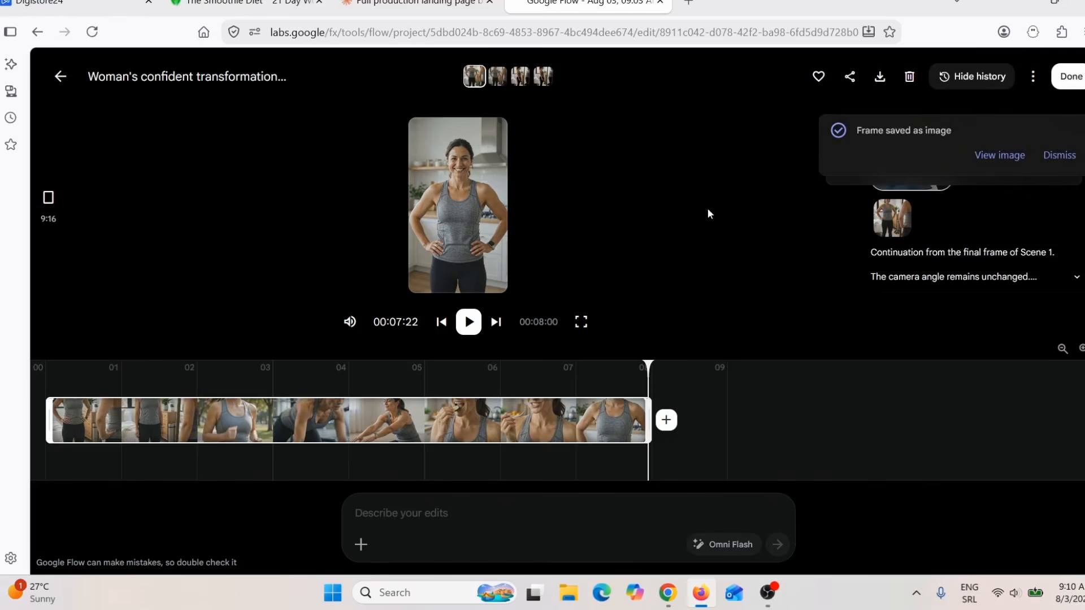
left_click(59, 79)
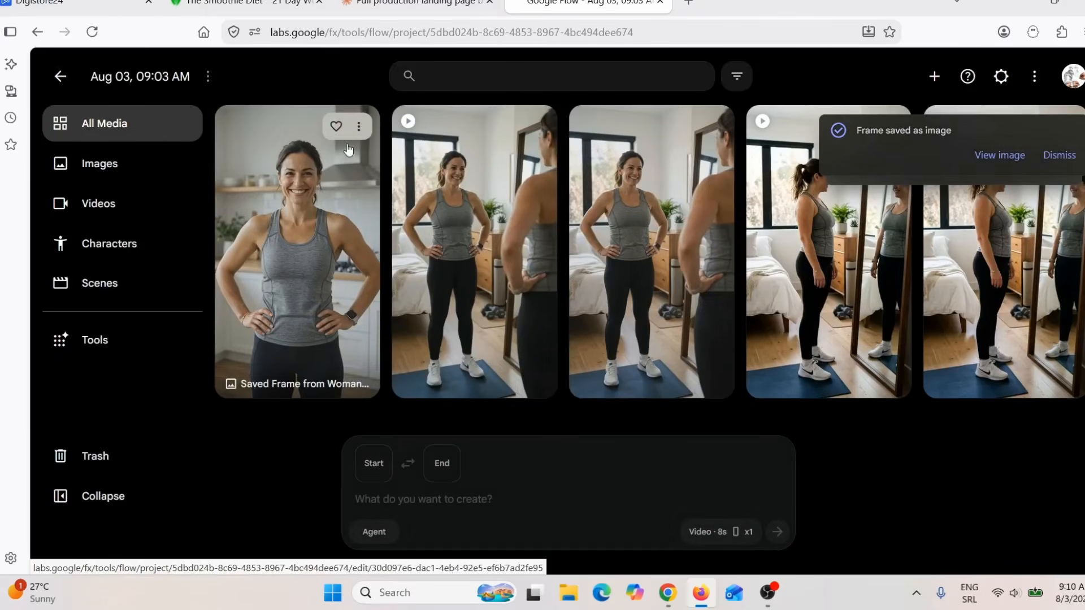
Step: Animate the saved Scene 2 frame with the pasted continuation prompt about the ninety-day challenge and "DAY 1" becoming "DAY 90", and review the video settings
left_click(359, 126)
left_click(355, 213)
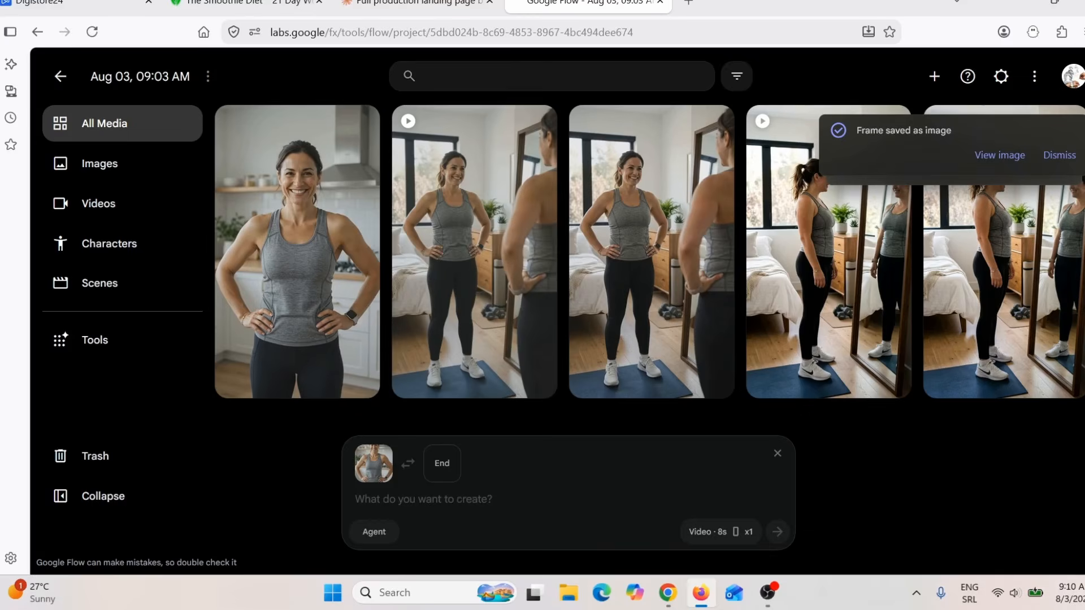
type("Continuation from the final frame of Scene 2.  The woman reaches the final stage of her ninety-day challenge.  She now appears healthy, energetic, and confident while maintaining exactly the same facial features and hairstyle.  During the final two seconds, she smiles while standing in front of the mirror.  The words \"DAY 1\" gradually transition into \"DAY 90.\"  Cinematic lighting, ultra-realistic details, natural body proportions, documentary-style atmosphere")
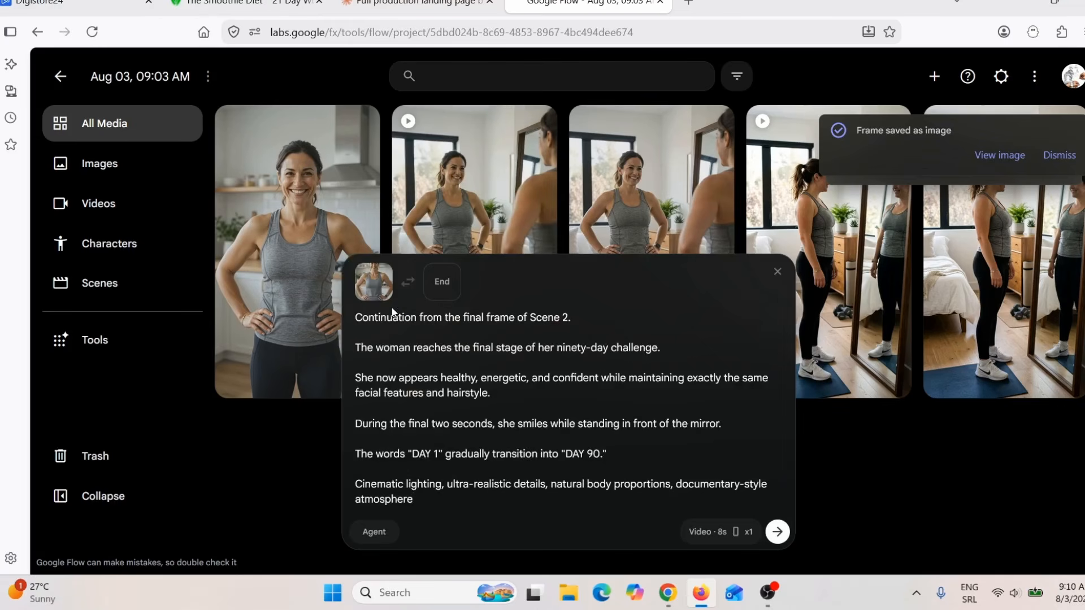
left_click_drag(359, 318, 486, 324)
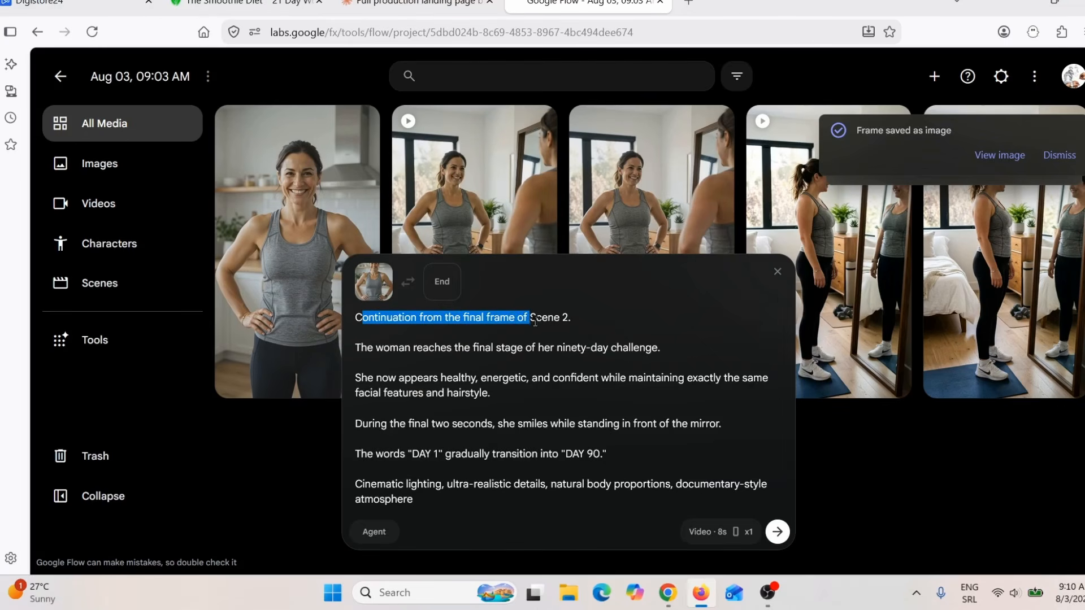
left_click(535, 505)
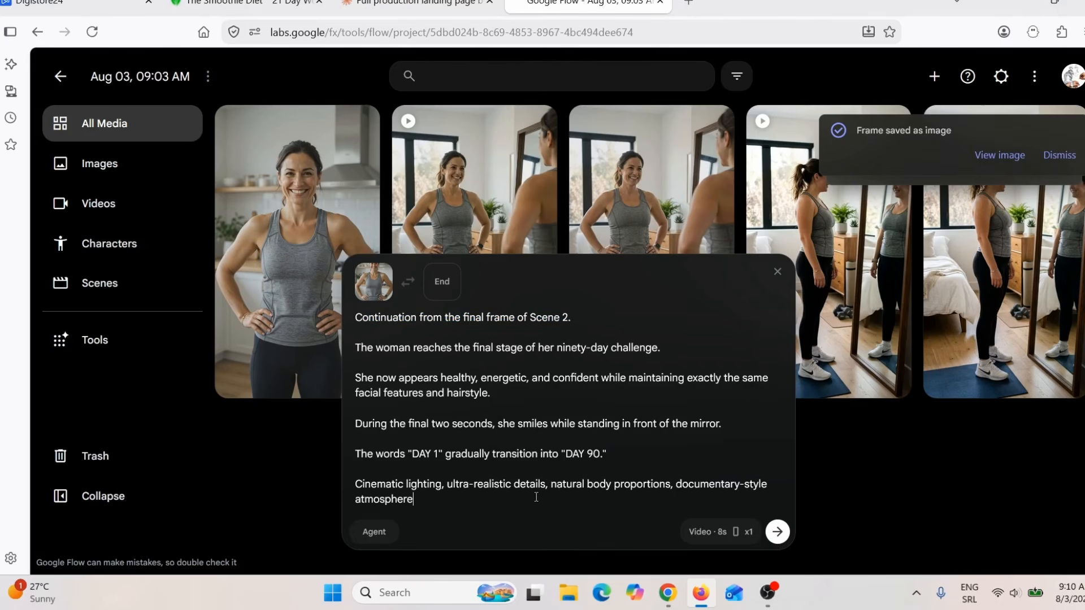
left_click(777, 532)
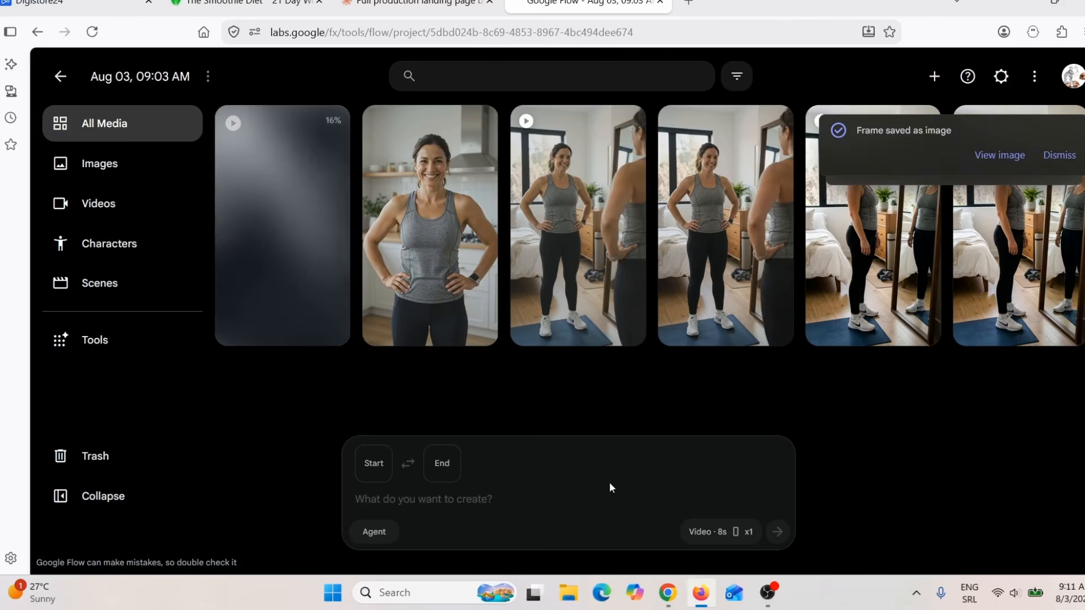
left_click(700, 529)
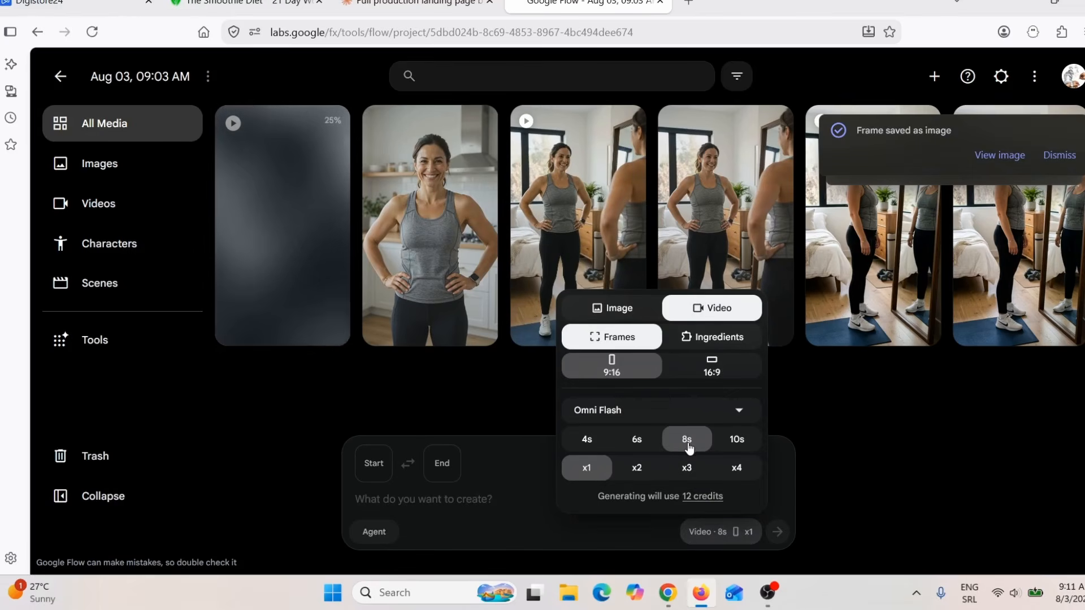
left_click(473, 502)
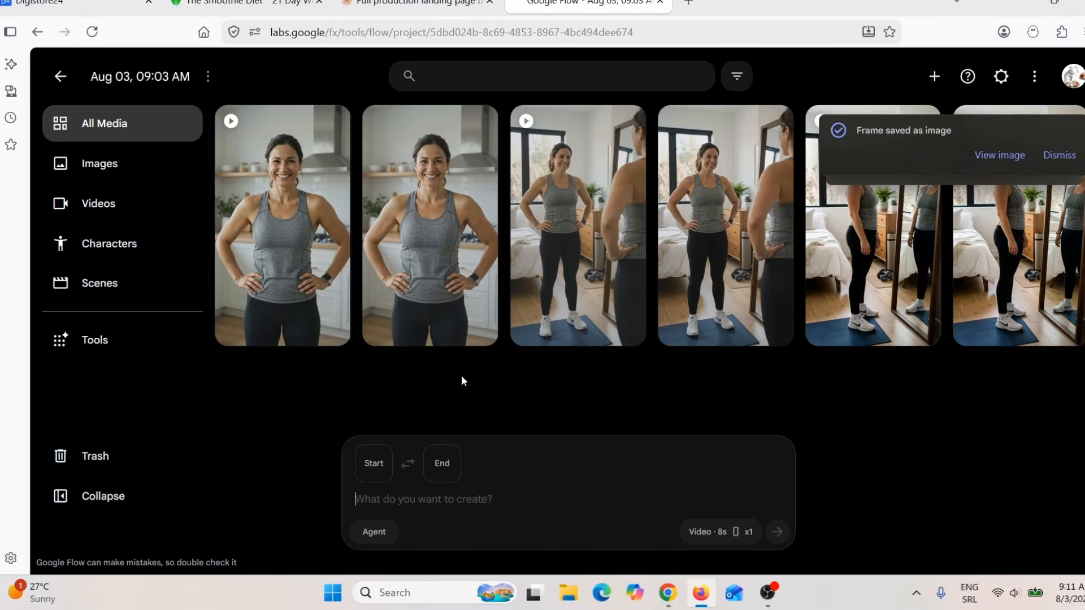
Step: Open the generated Scene 3 video, play it from the beginning and return to the project's media, dismissing the saved-frame notification
left_click(291, 254)
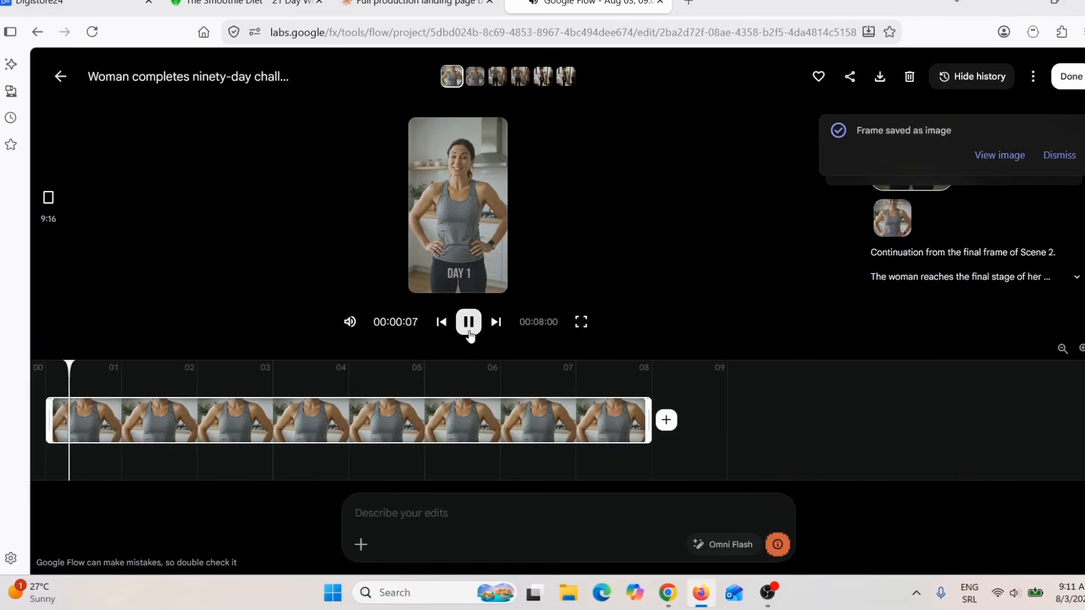
left_click_drag(78, 370, 46, 369)
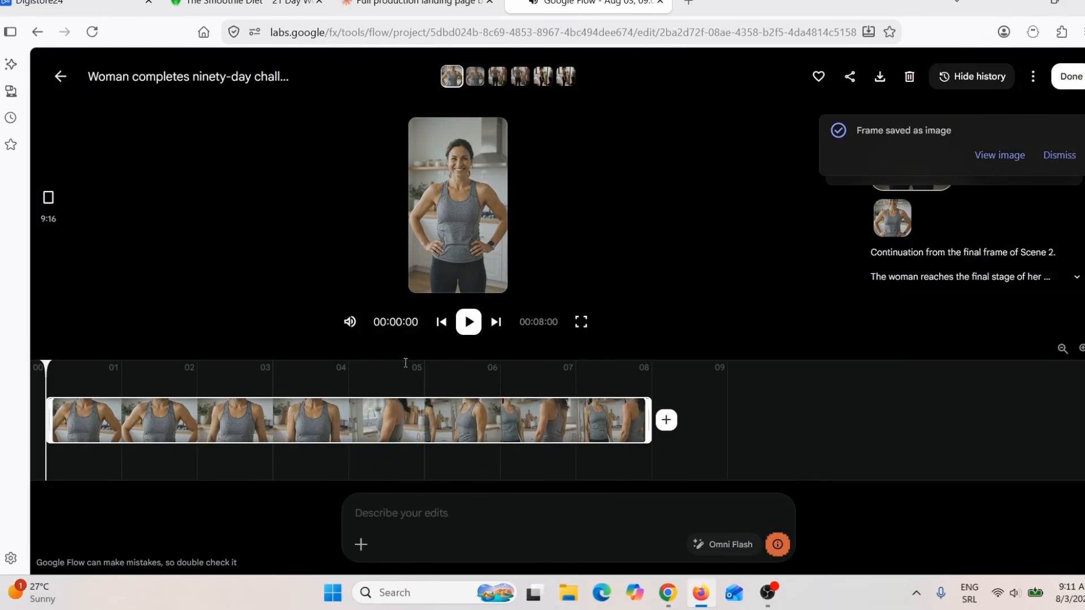
left_click(475, 327)
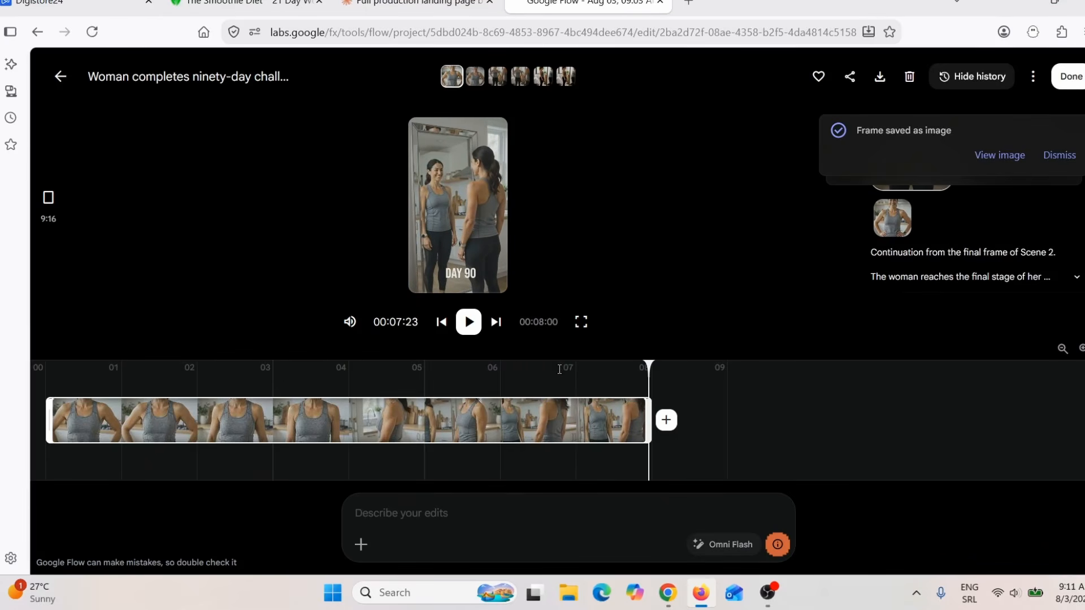
left_click(62, 81)
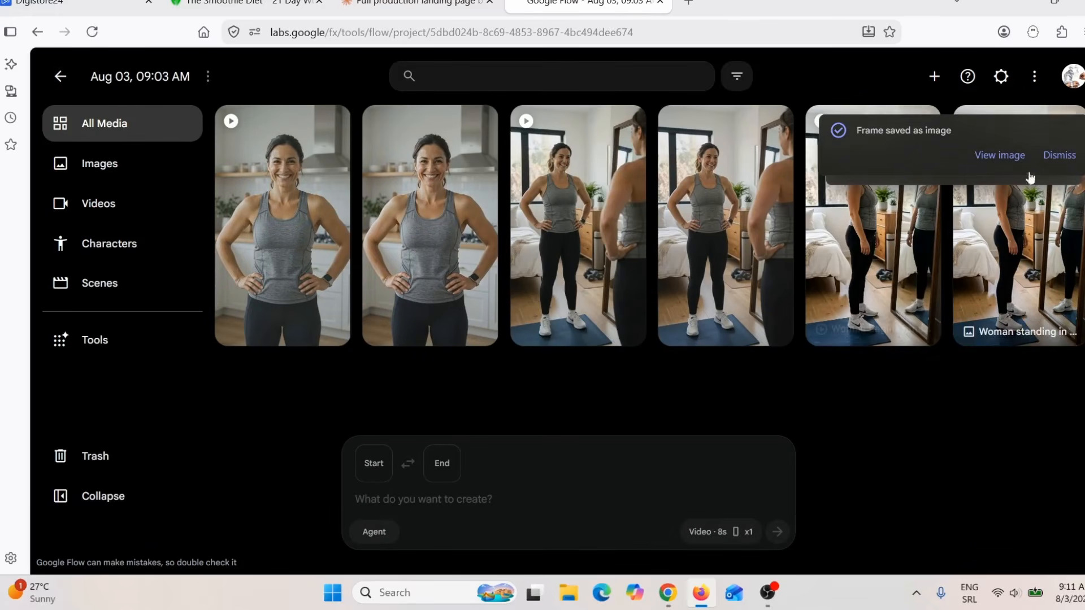
left_click(1059, 156)
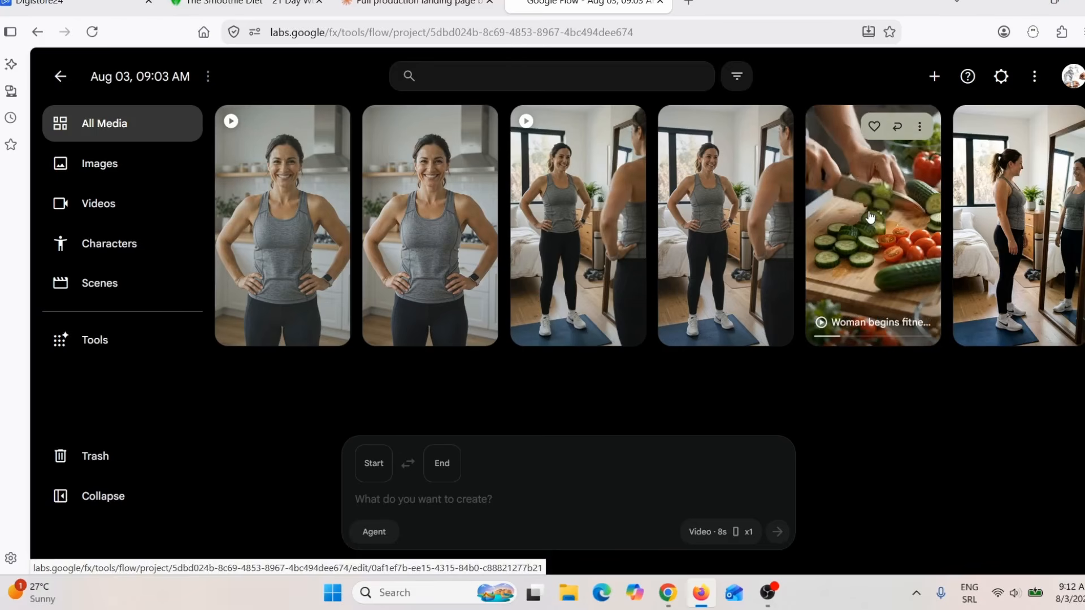
Step: Open the "Woman begins fitness journey" video and add the "Woman's confident trans..." clip after it to build a scene
left_click(869, 218)
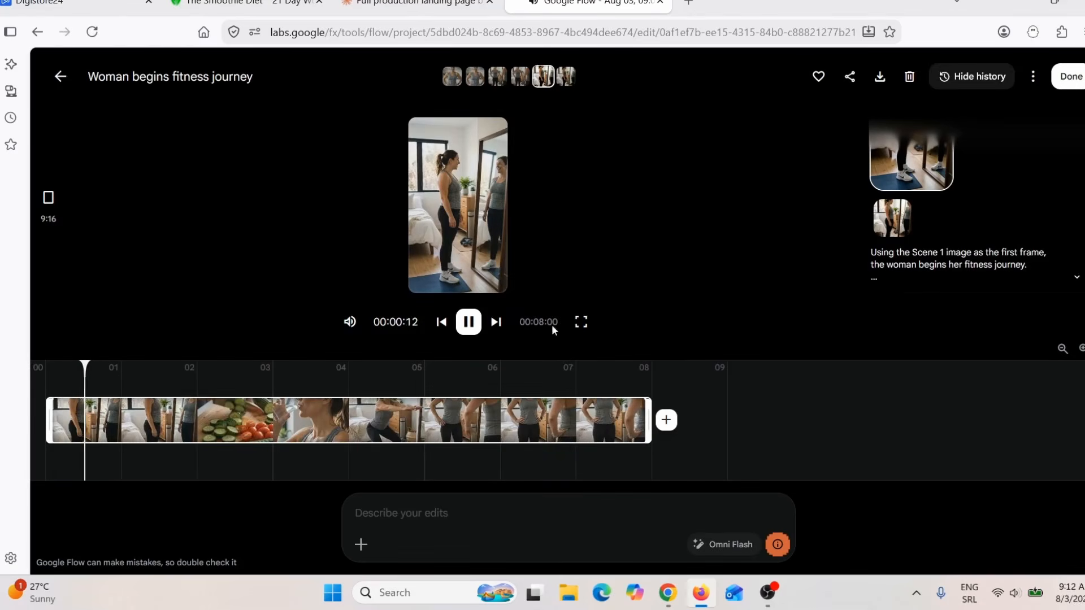
left_click(470, 326)
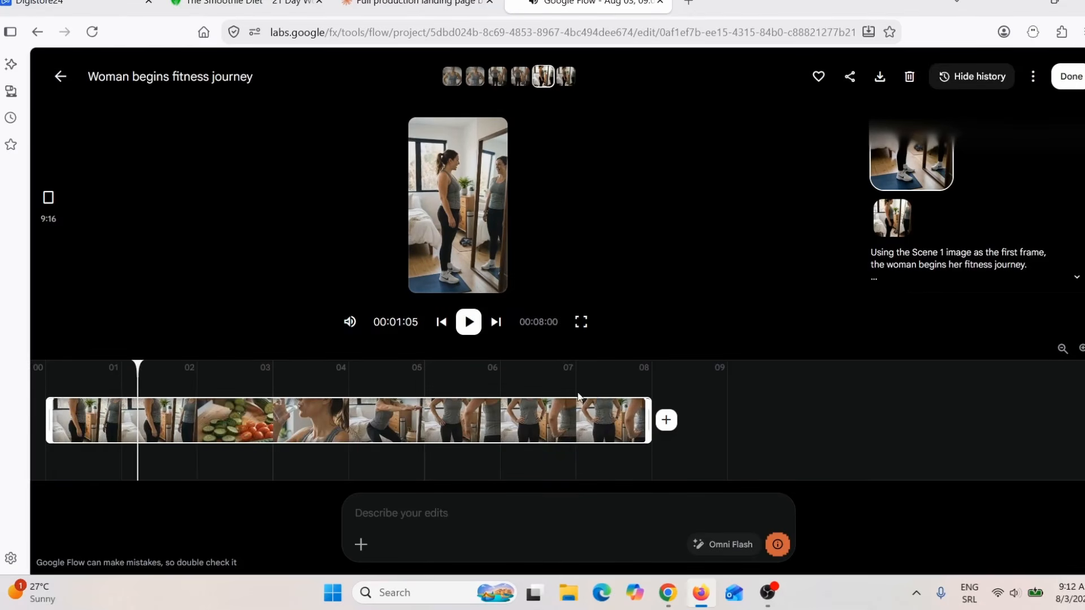
left_click(666, 421)
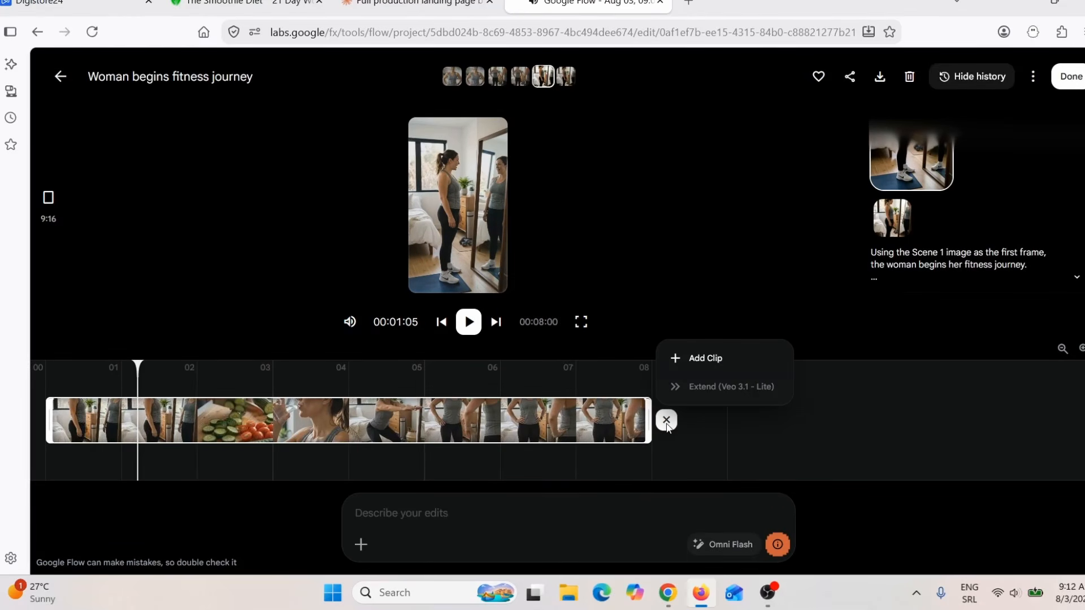
left_click(706, 358)
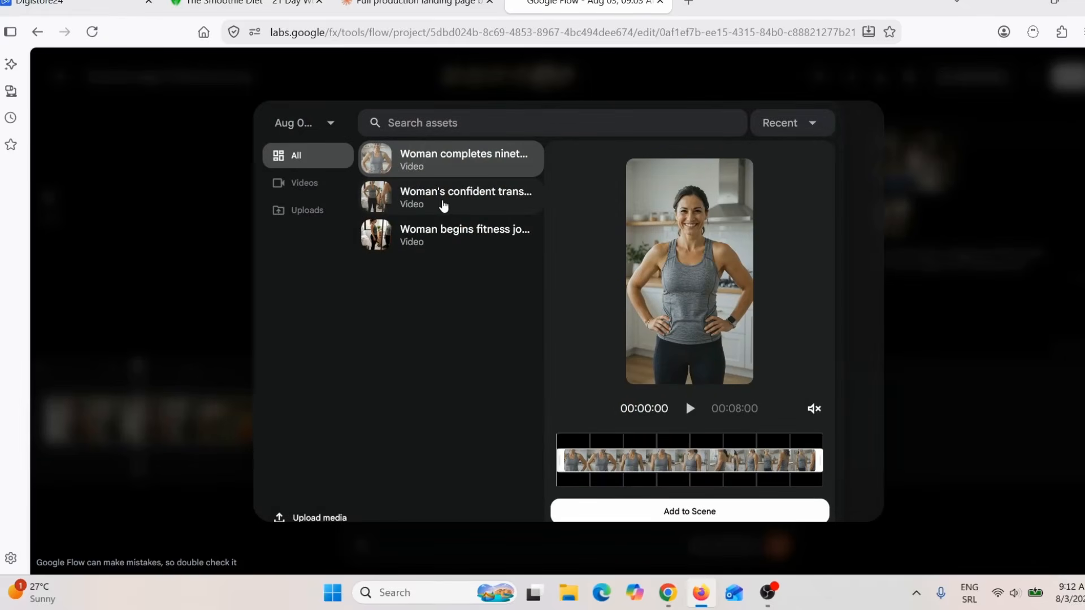
left_click(443, 206)
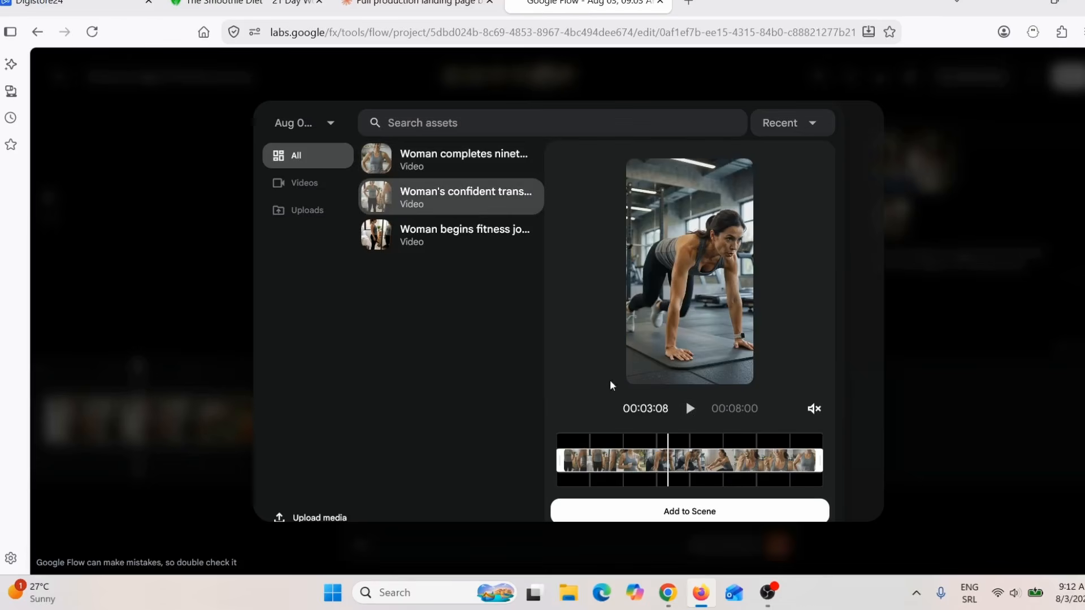
left_click(687, 516)
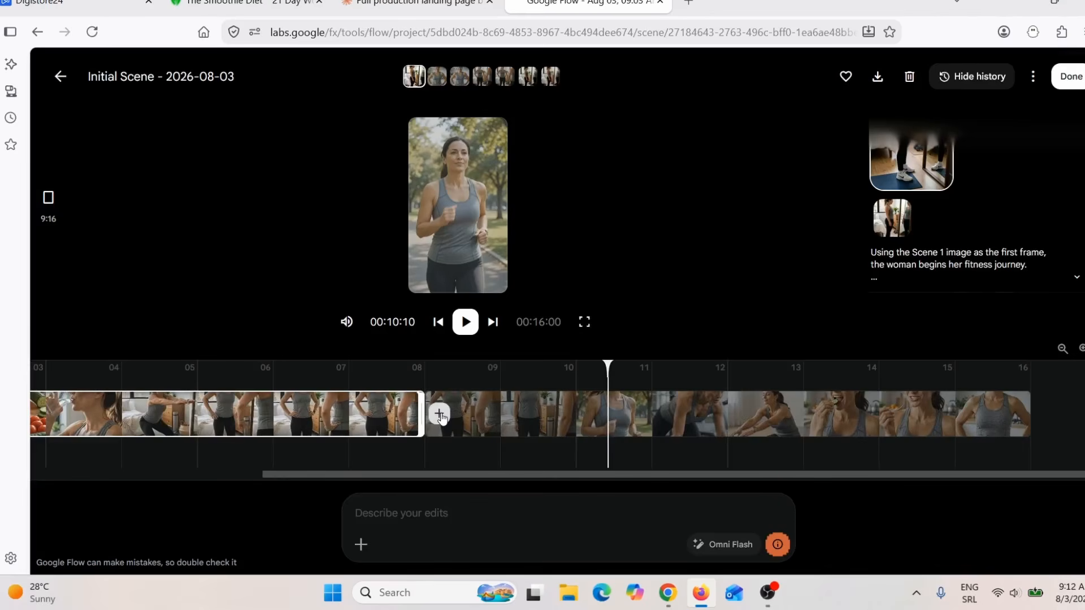
Step: Add the "Woman completes ninet..." clip to the scene directly after the first clip
left_click(441, 416)
left_click(483, 354)
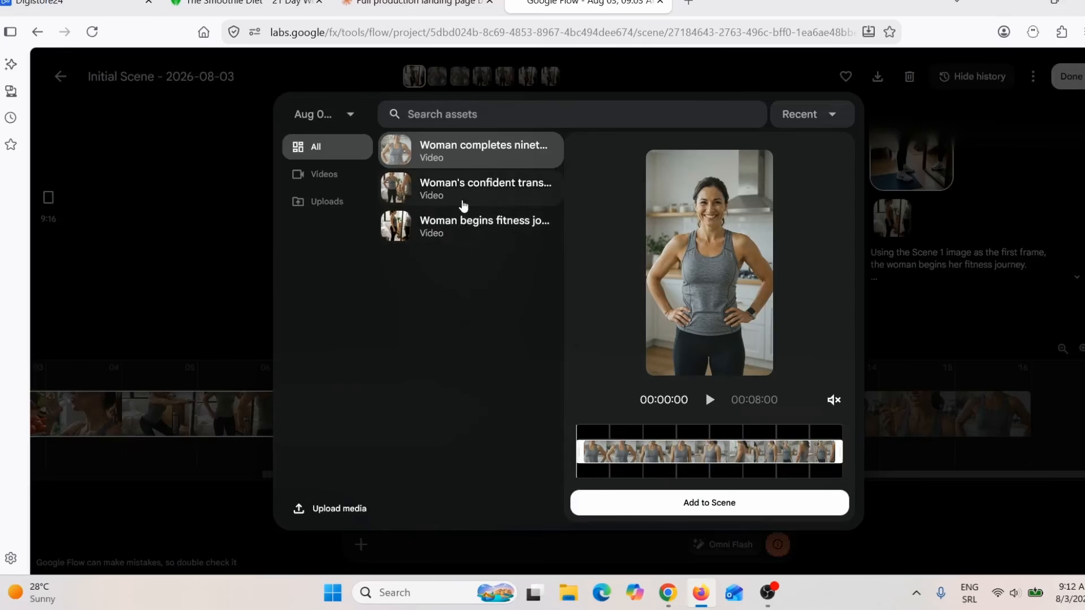
left_click(468, 232)
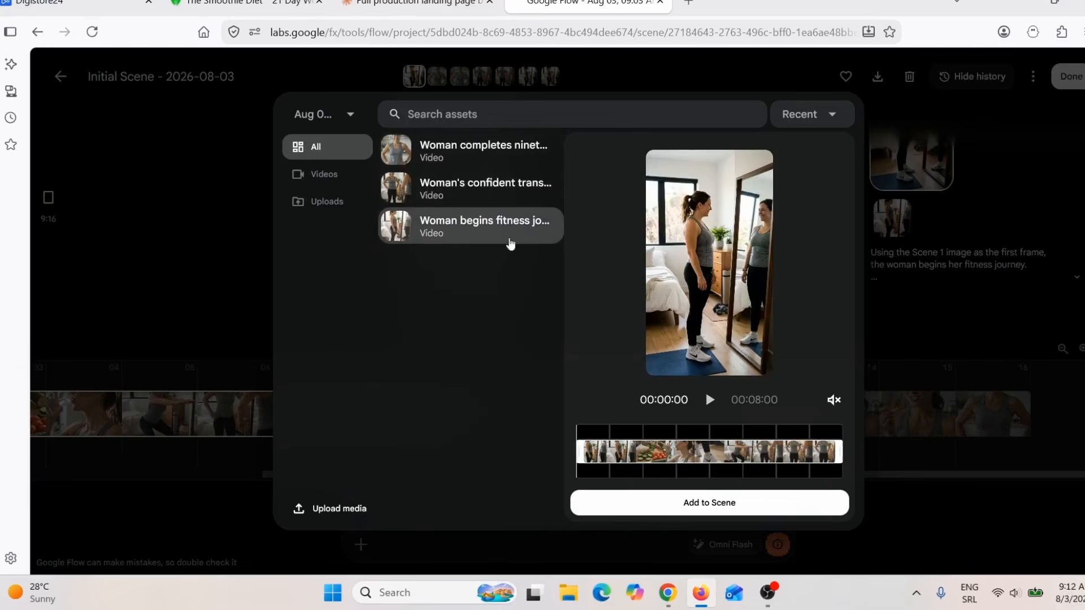
left_click(456, 151)
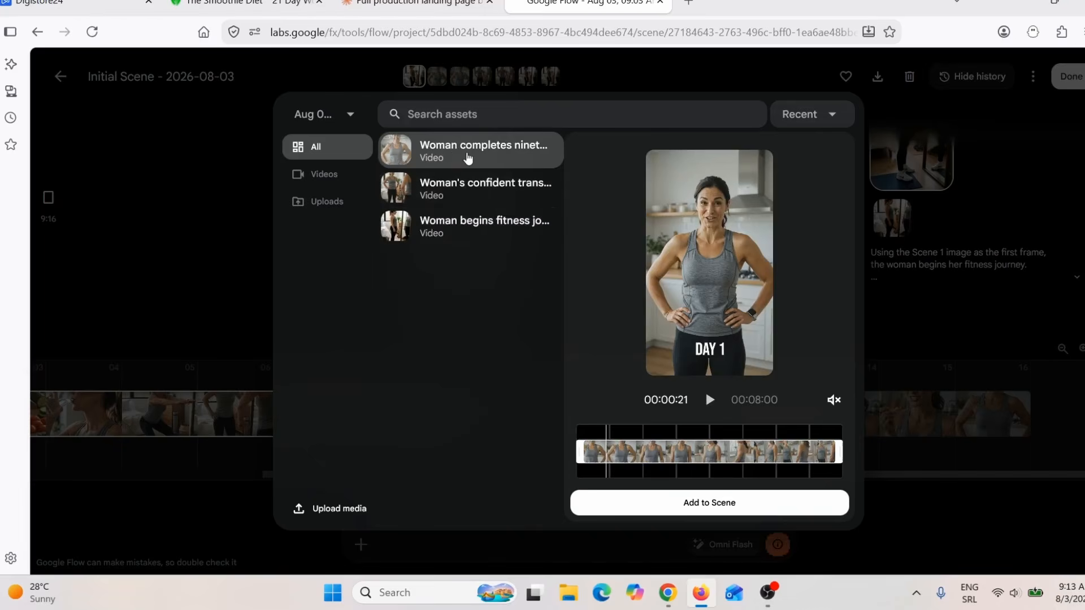
left_click(467, 155)
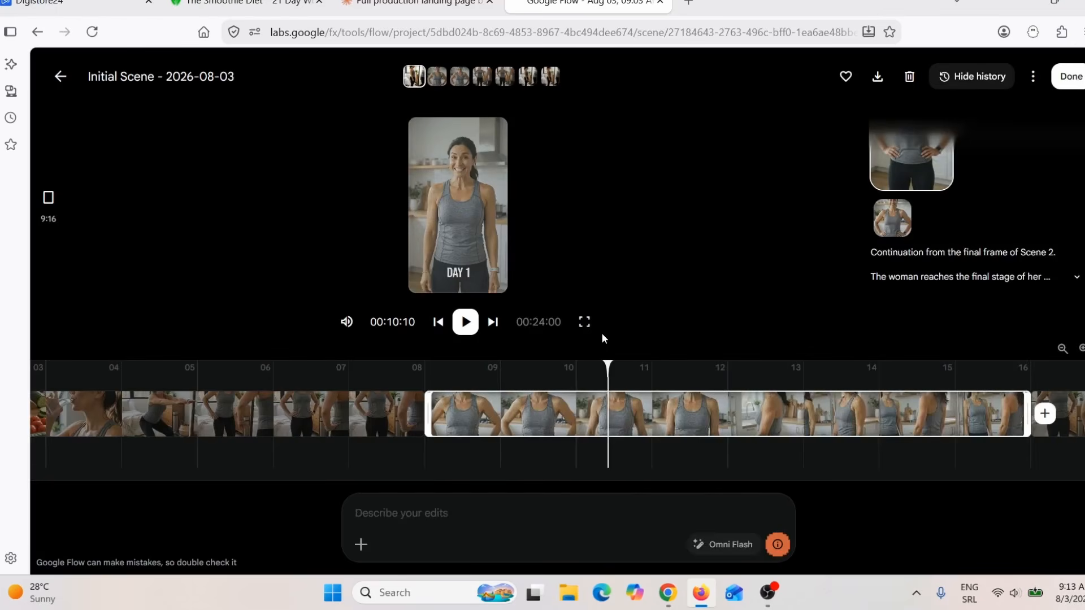
Step: Move the ninety-day challenge clip to the end of the scene's timeline, after the second clip
left_click_drag(403, 476, 211, 475)
left_click_drag(284, 491, 514, 504)
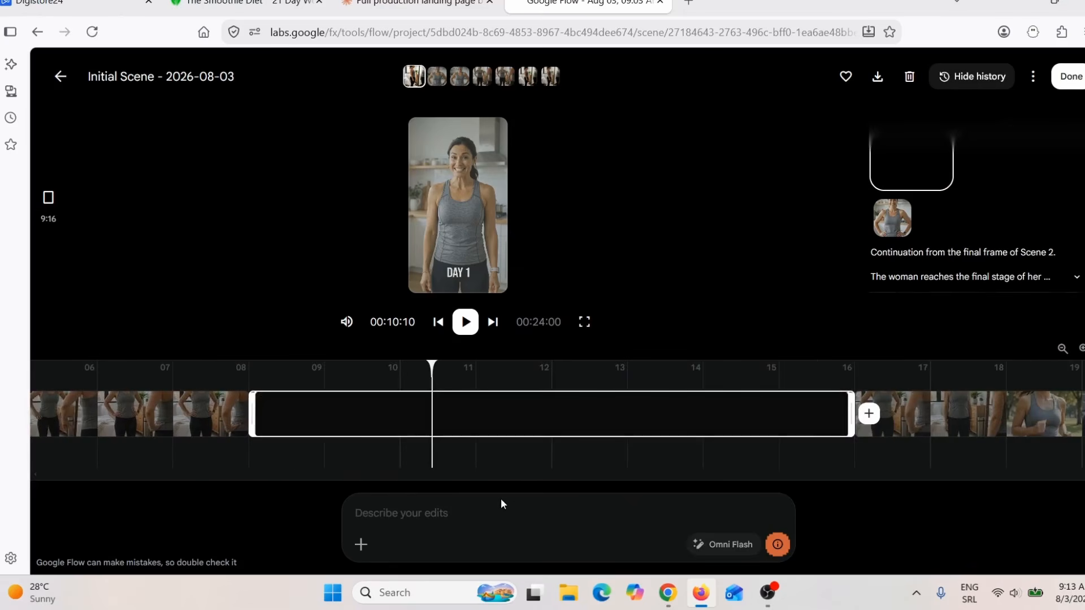
left_click_drag(495, 407, 797, 429)
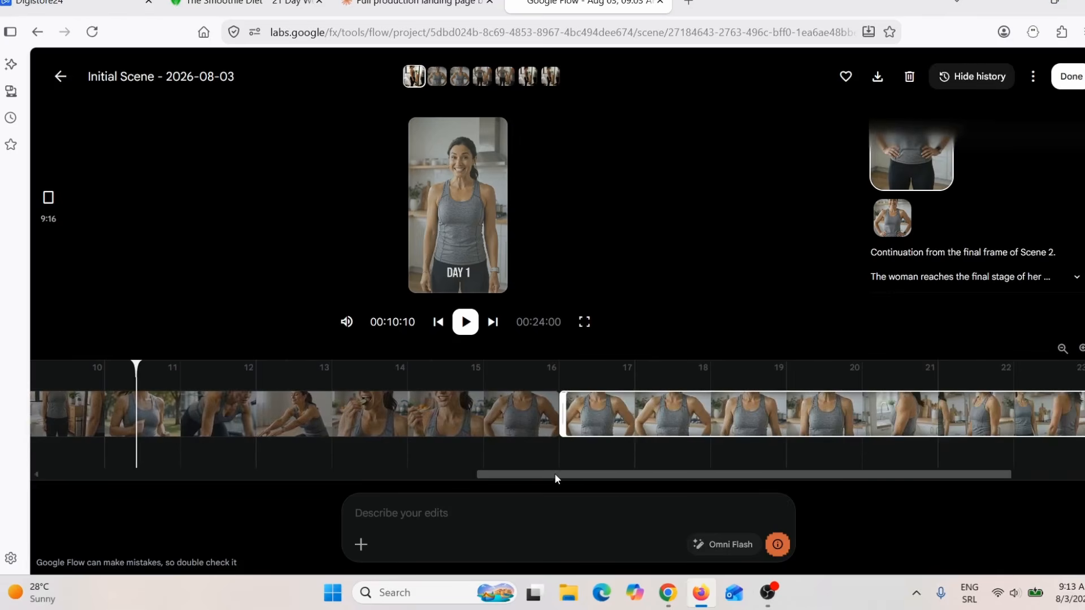
Step: Play the assembled three-clip scene from the beginning
left_click_drag(555, 473, 83, 465)
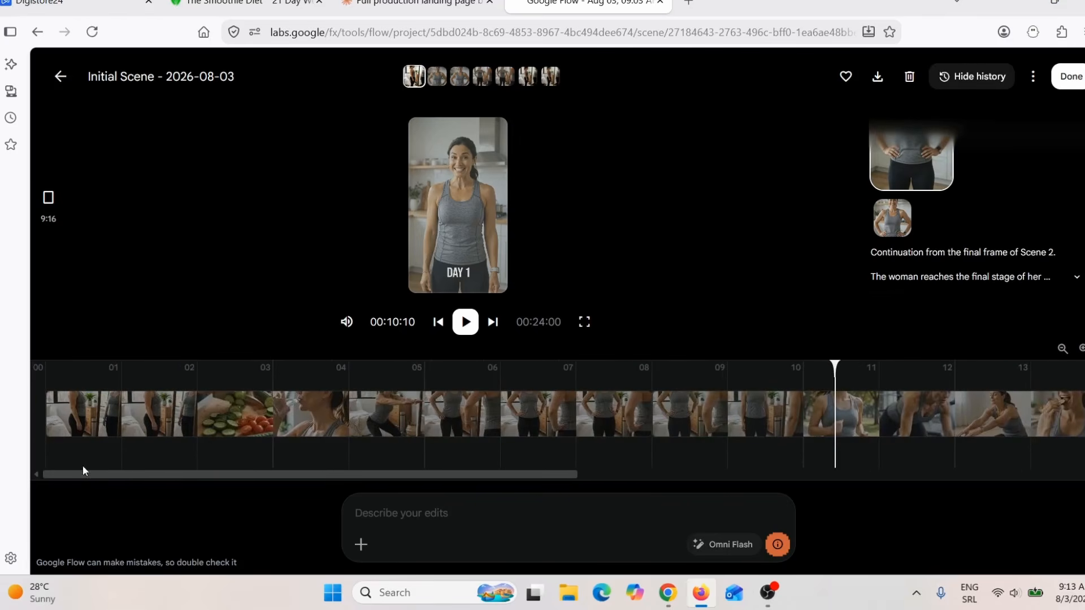
left_click(48, 370)
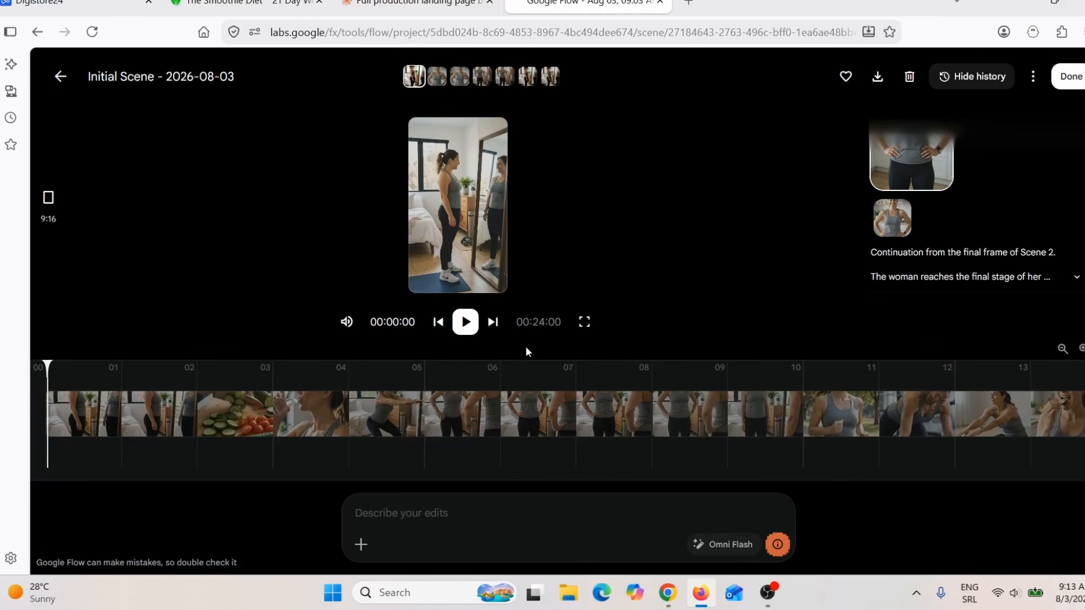
left_click(466, 323)
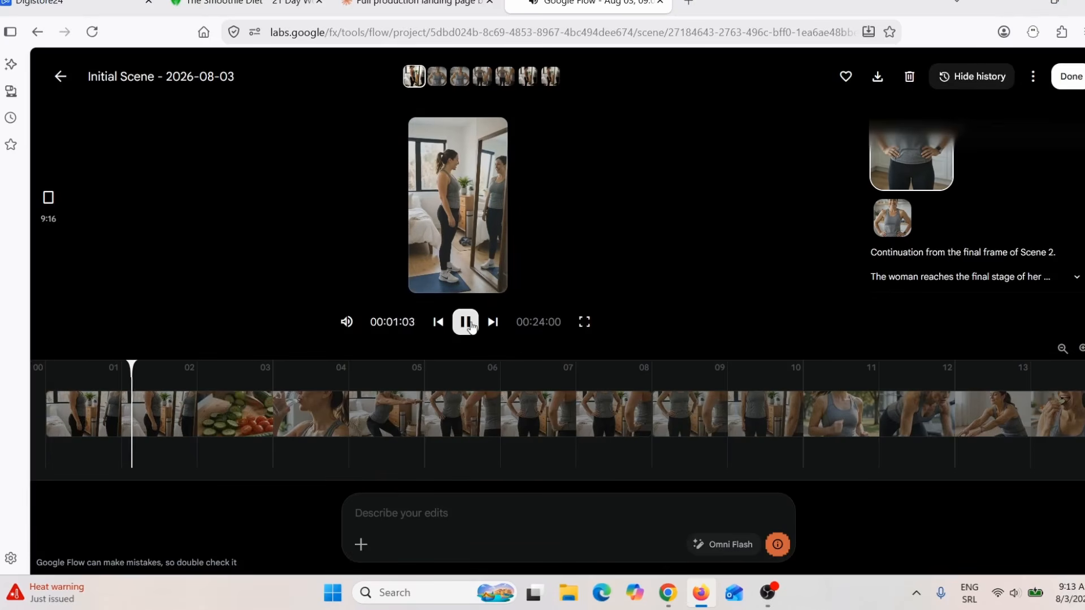
Step: Check the join between the first two clips on the timeline and download the assembled scene
left_click(514, 409)
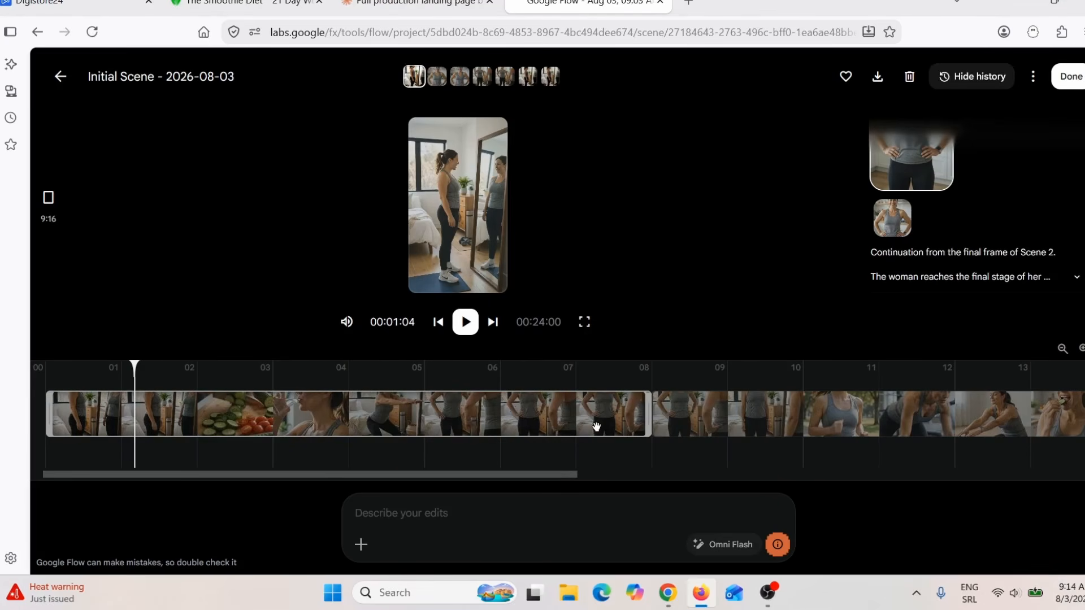
left_click(666, 420)
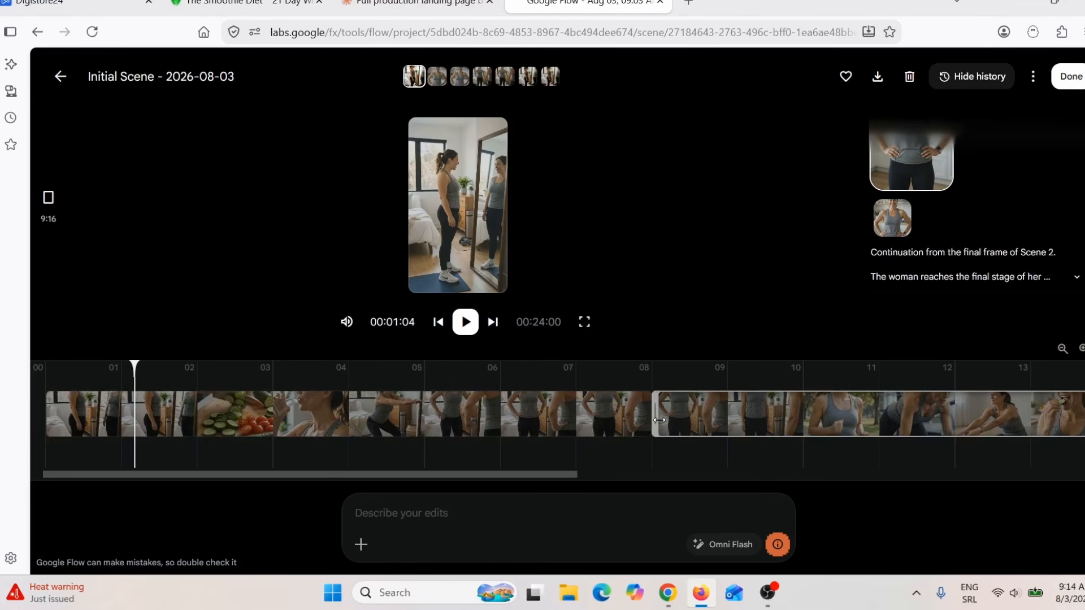
left_click(651, 418)
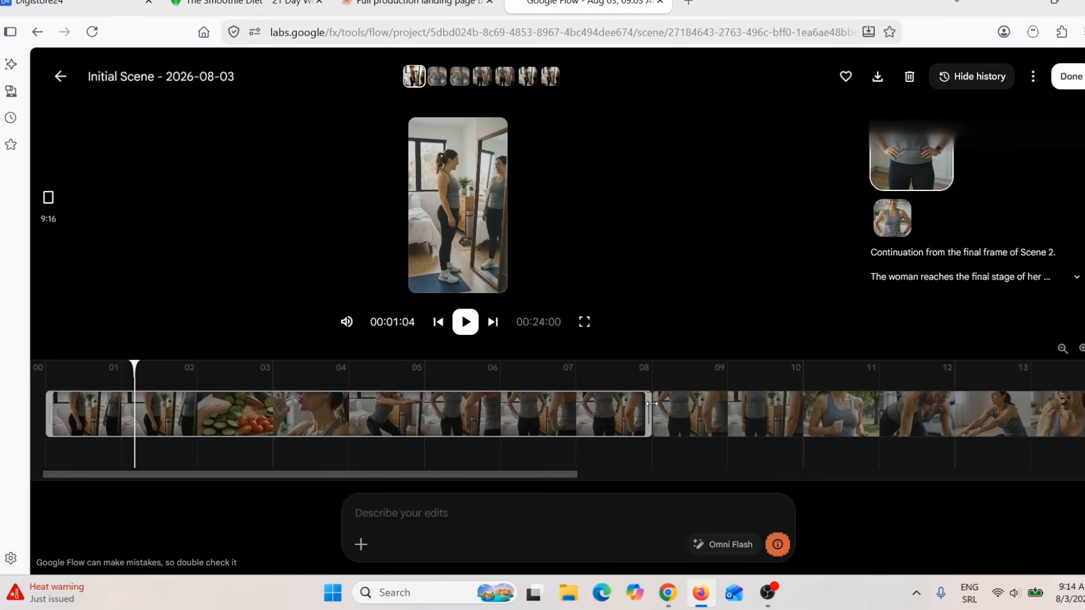
left_click(877, 79)
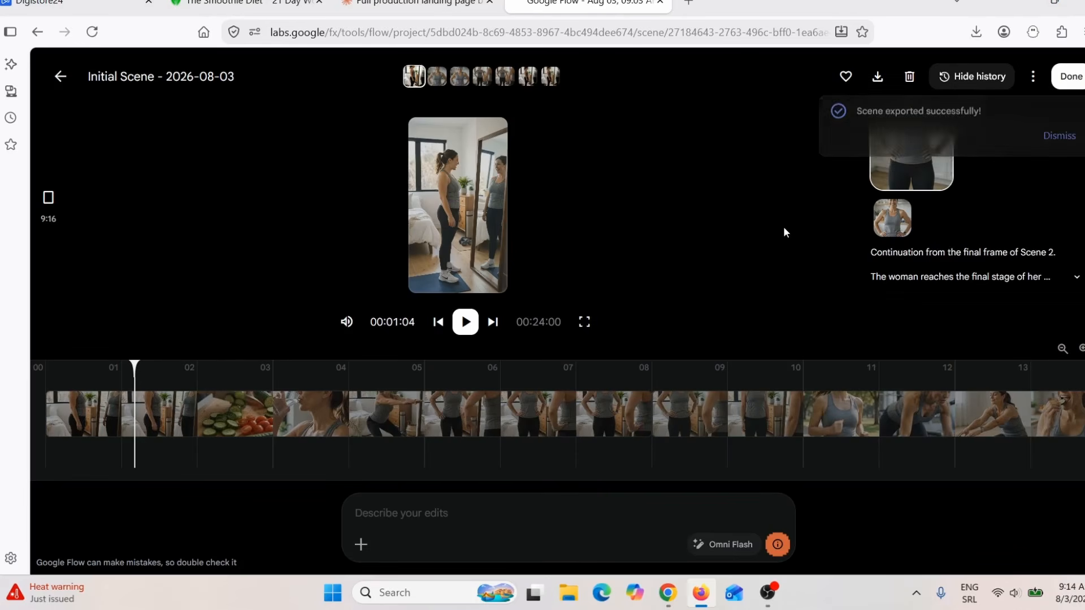
Step: Switch to Pinterest in Chrome and start creating a new Pin
left_click(668, 594)
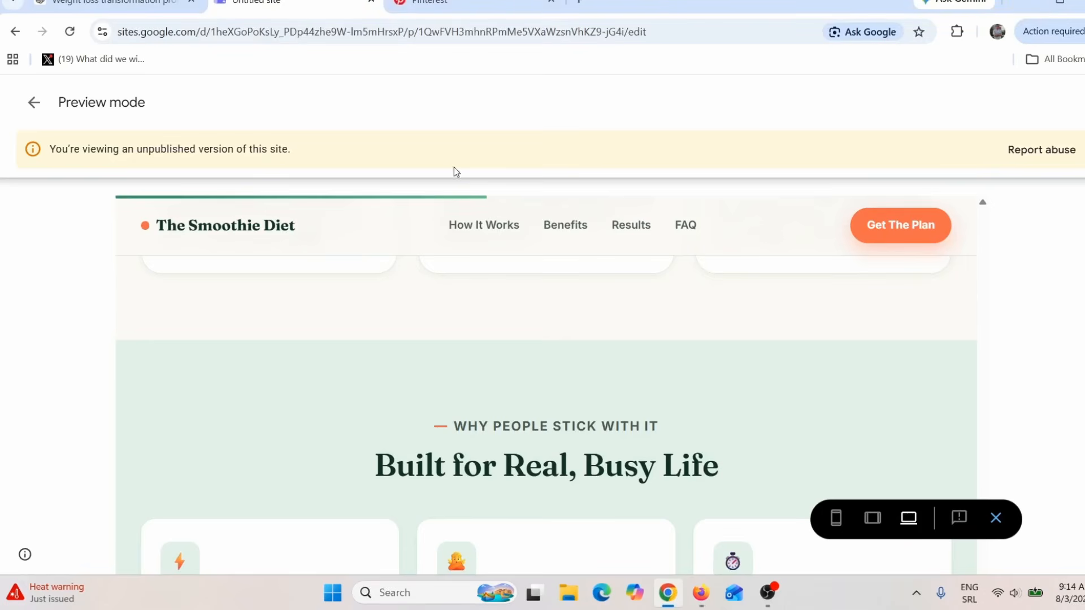
left_click(457, 4)
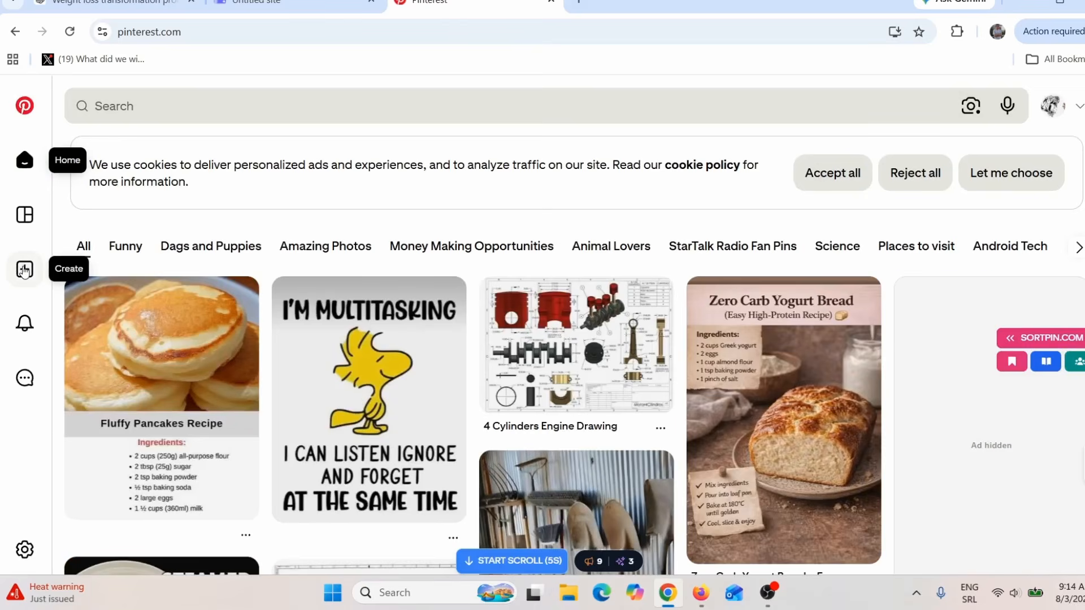
left_click(24, 269)
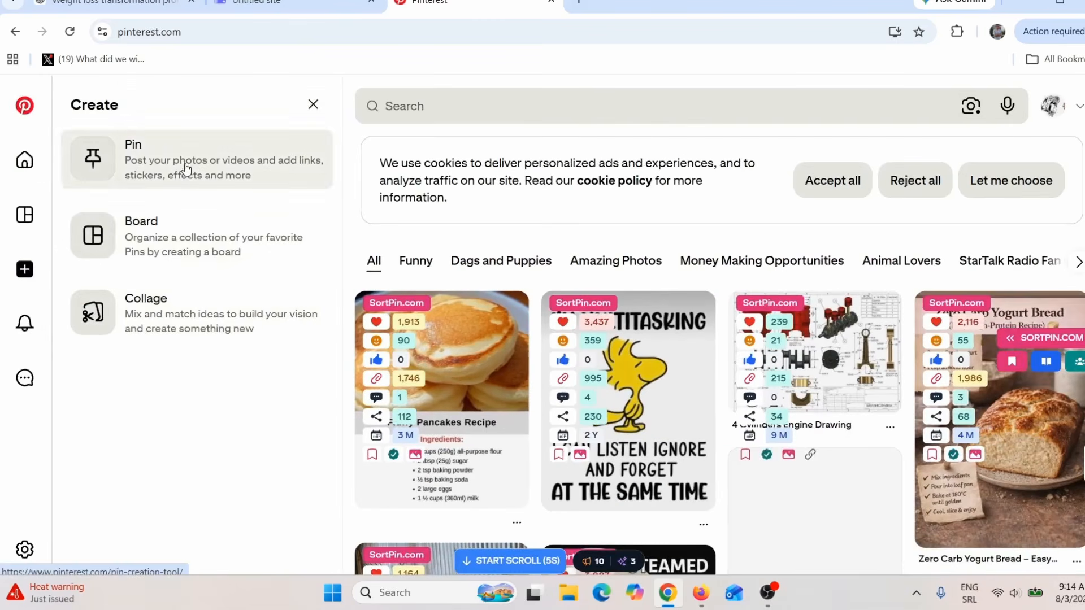
left_click(185, 164)
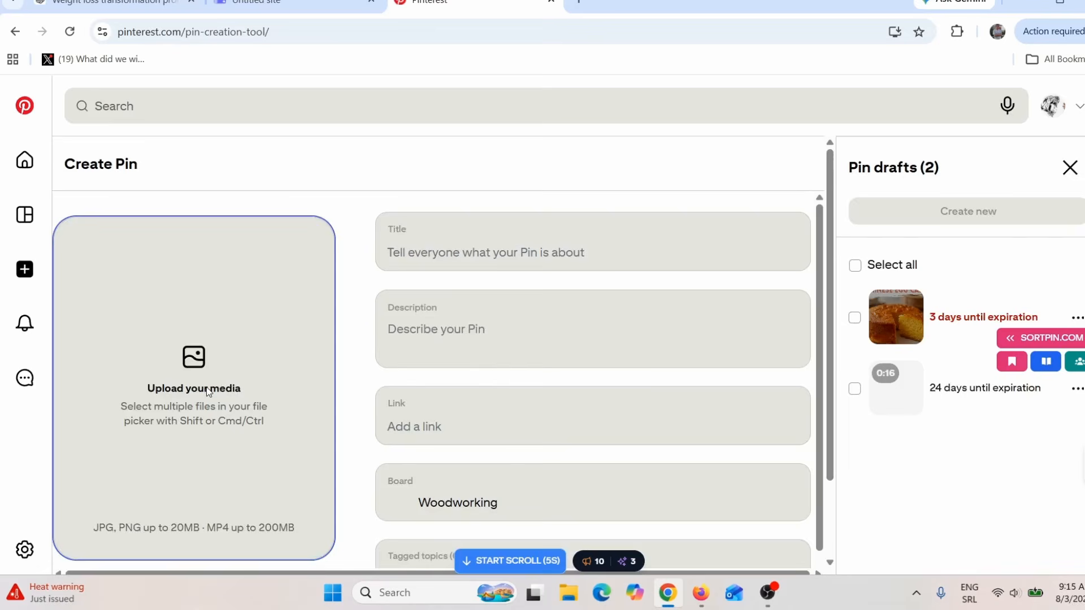
Step: Upload the assembled transformation video from the Desktop folder as the new Pin's media
left_click(208, 391)
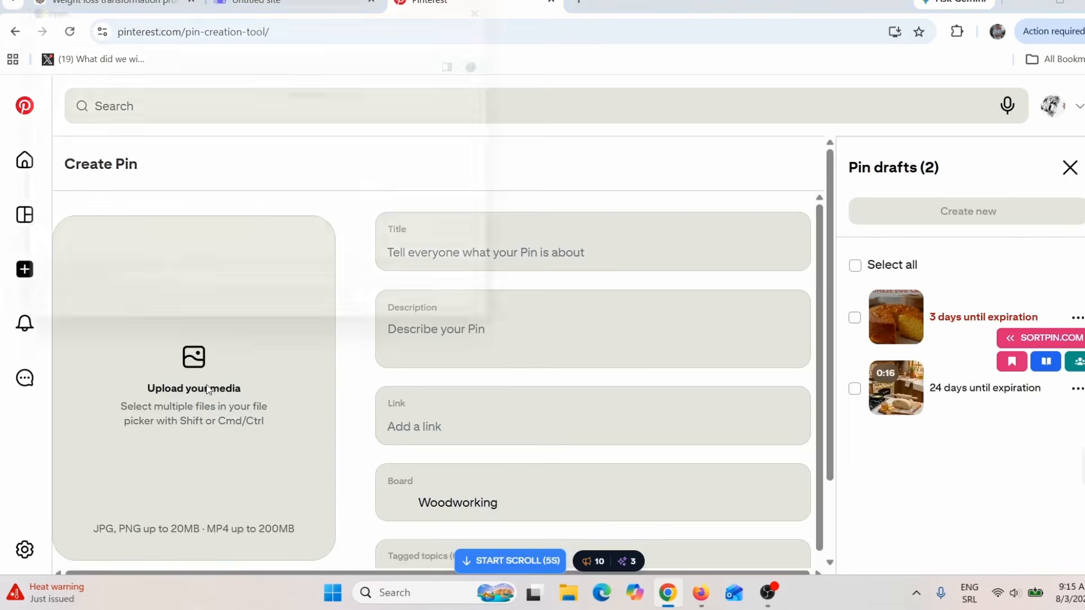
left_click(78, 135)
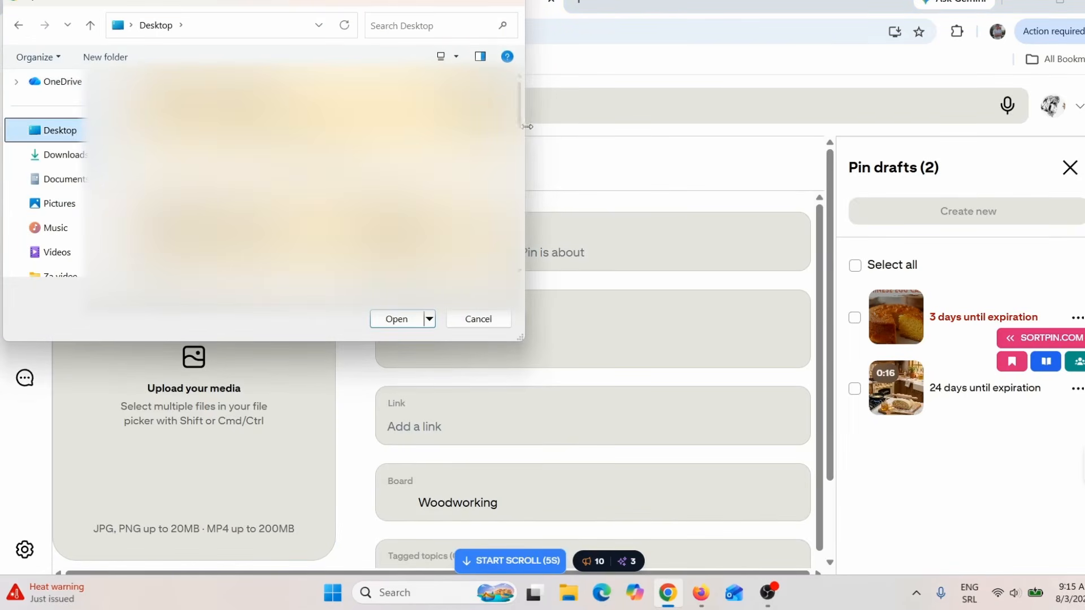
scroll(338, 178, "down", 3)
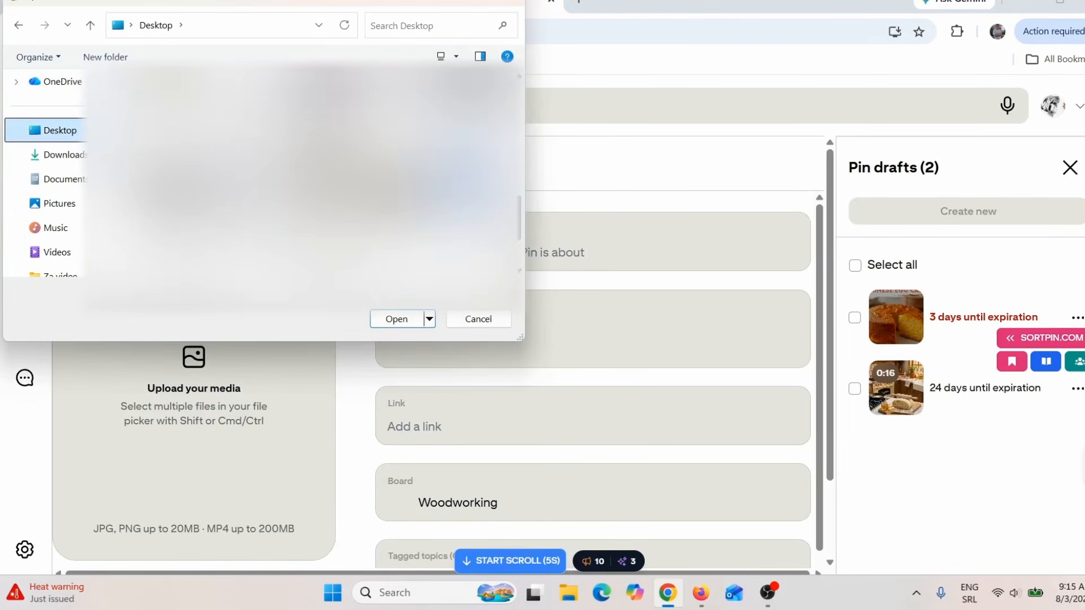
double_click(338, 177)
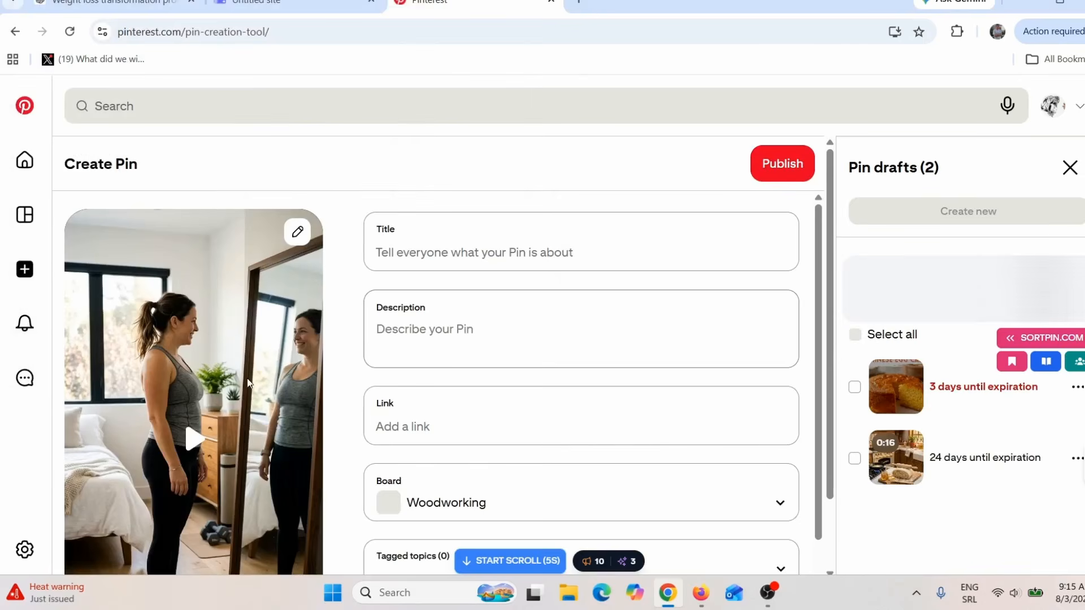
Step: Look over the new Pin's title, description and link fields without filling them in
scroll(323, 400, "down", 3)
scroll(323, 399, "up", 3)
left_click(462, 246)
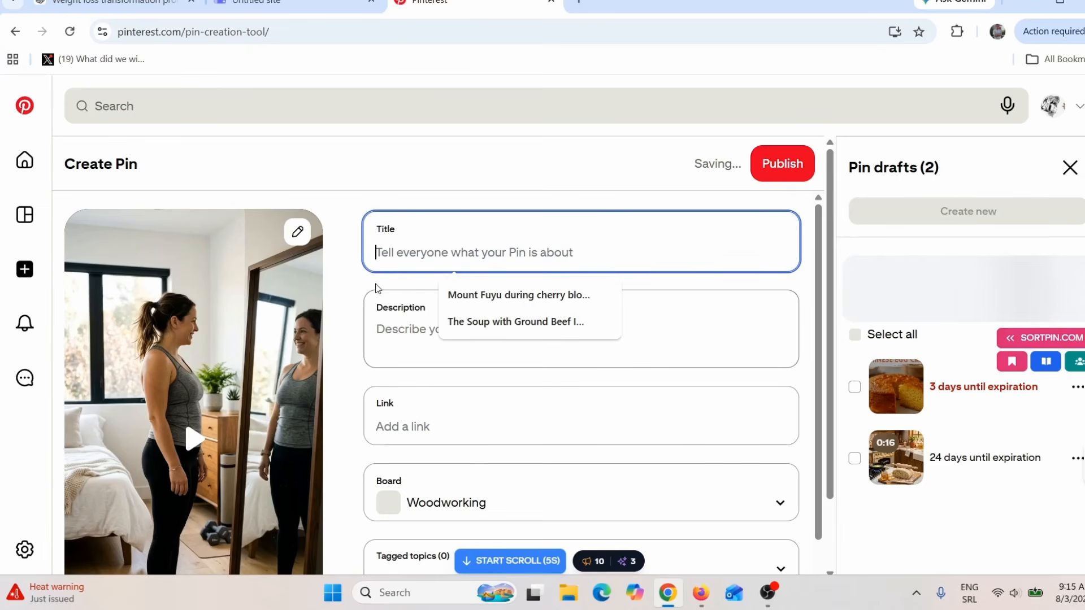
left_click(395, 341)
scroll(438, 343, "down", 3)
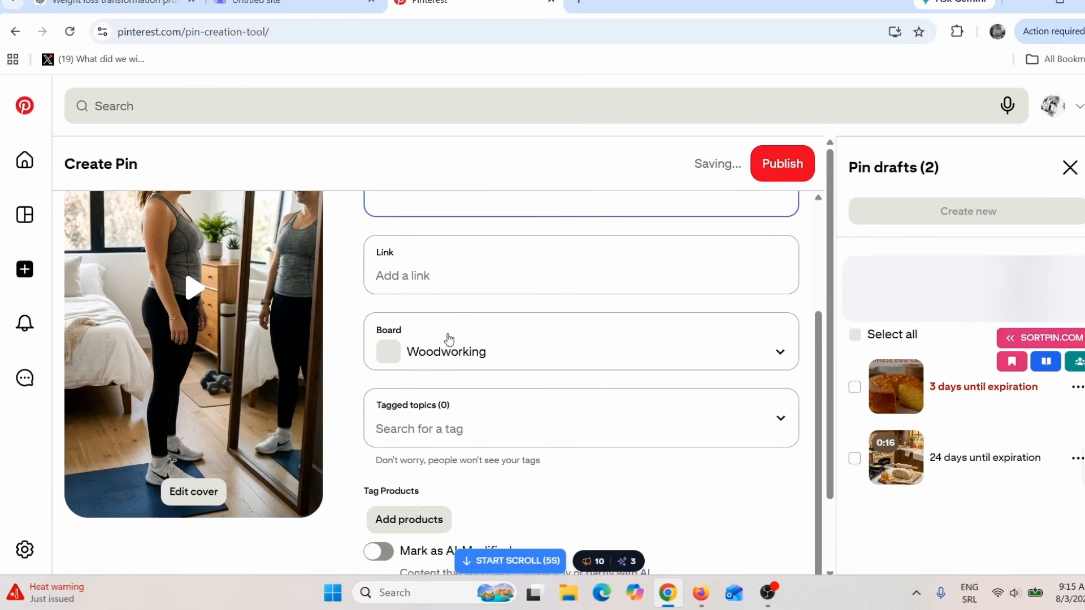
scroll(463, 322, "up", 2)
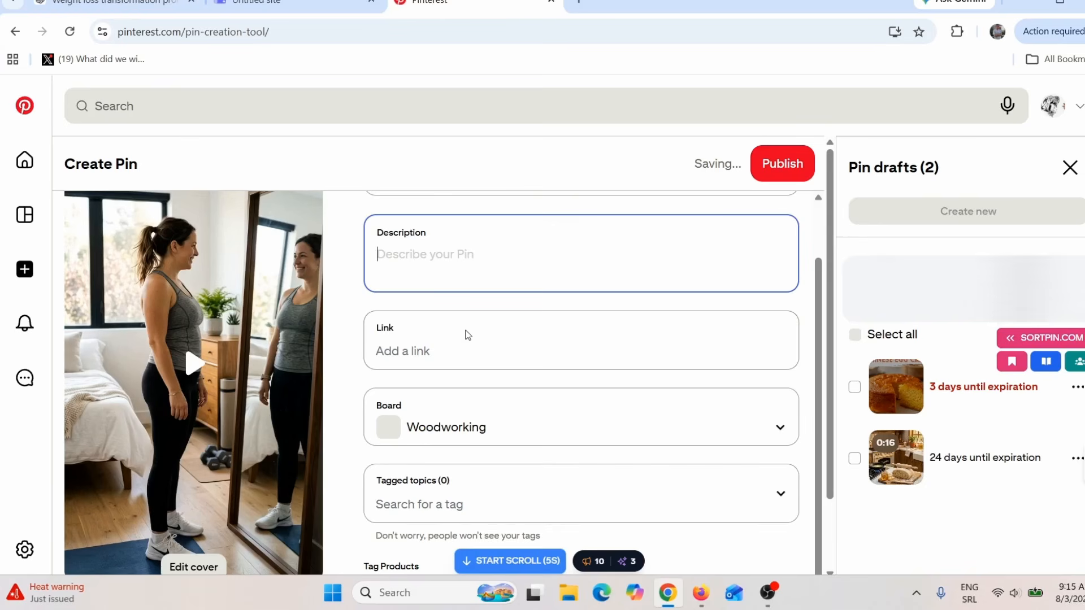
left_click(448, 352)
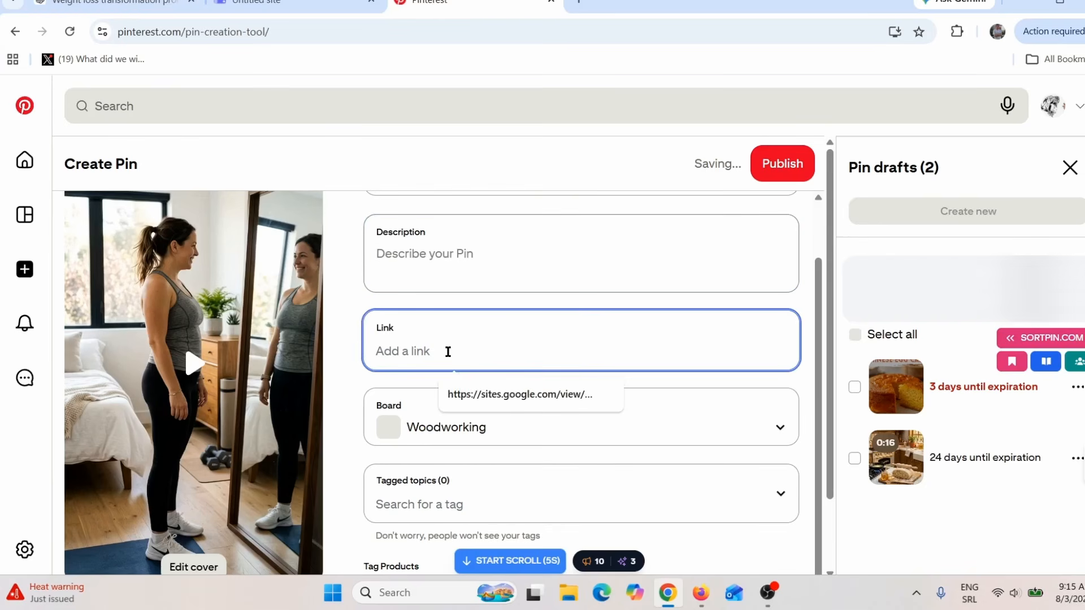
Step: Switch to the Google Sites preview, look through the landing page's benefits and What You Get sections, and return to Pinterest
left_click(287, 6)
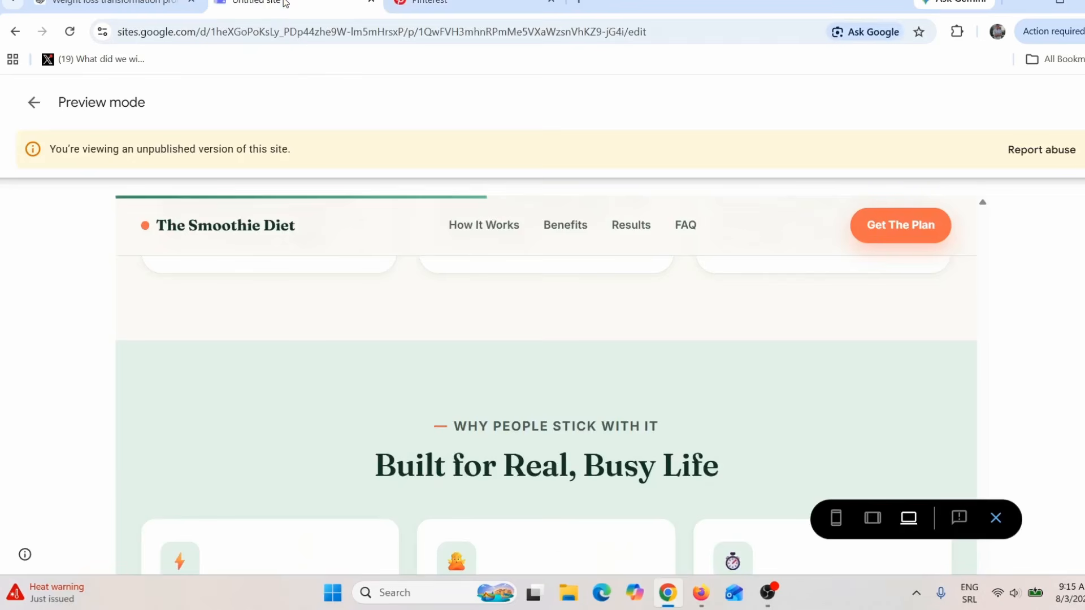
scroll(493, 379, "down", 15)
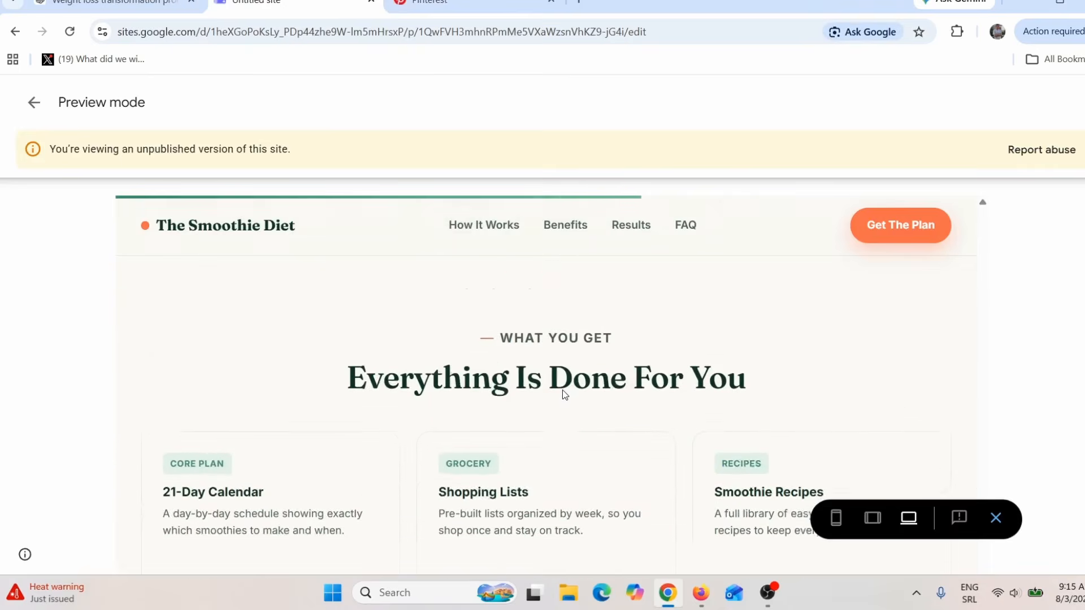
scroll(563, 388, "down", 6)
scroll(563, 388, "up", 7)
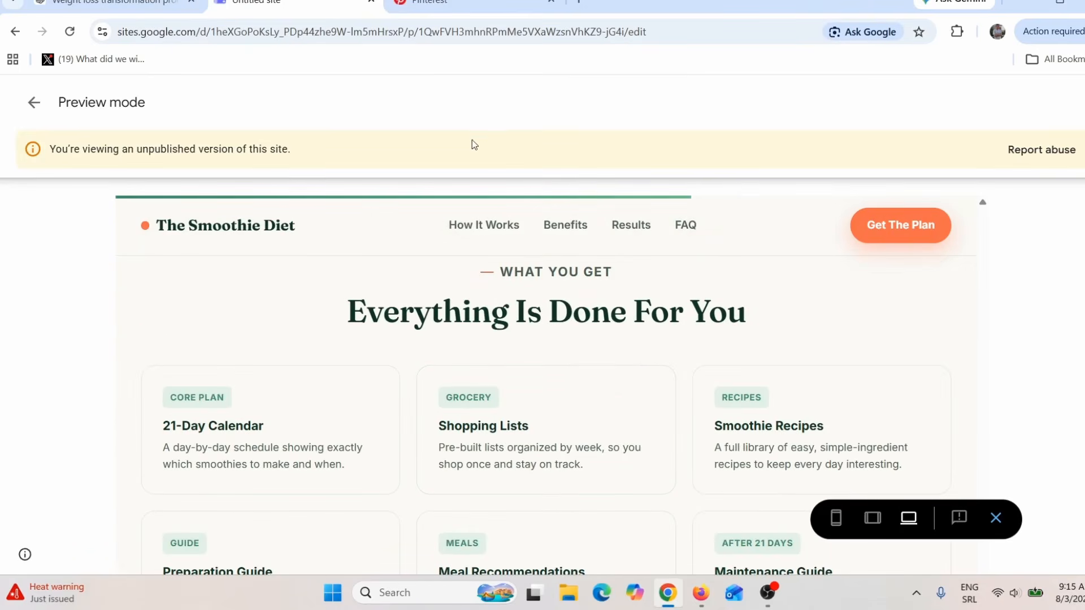
scroll(538, 436, "up", 1)
scroll(542, 439, "up", 1)
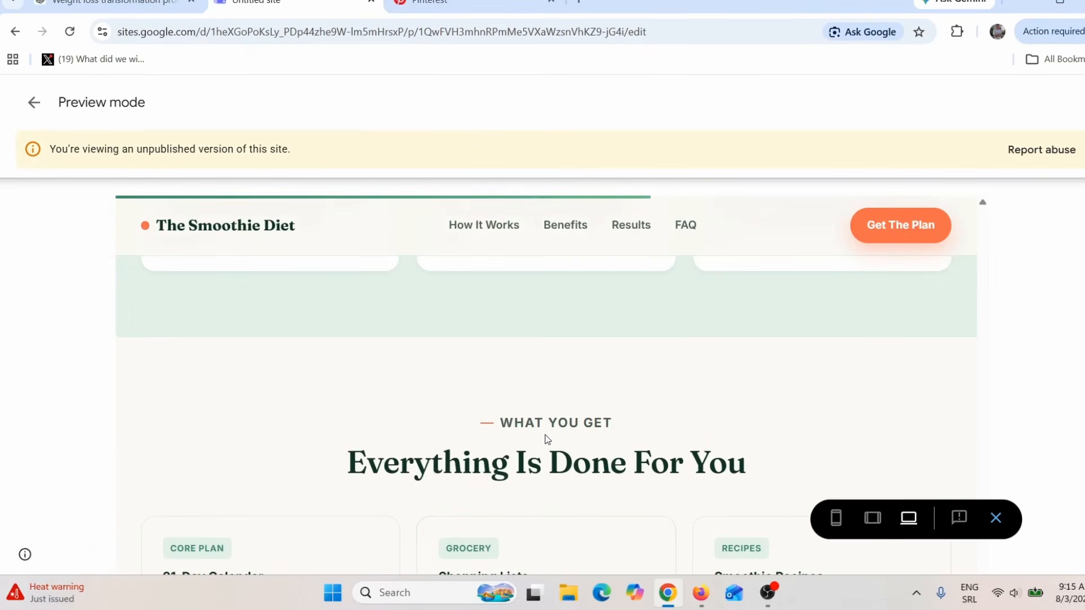
scroll(547, 439, "up", 3)
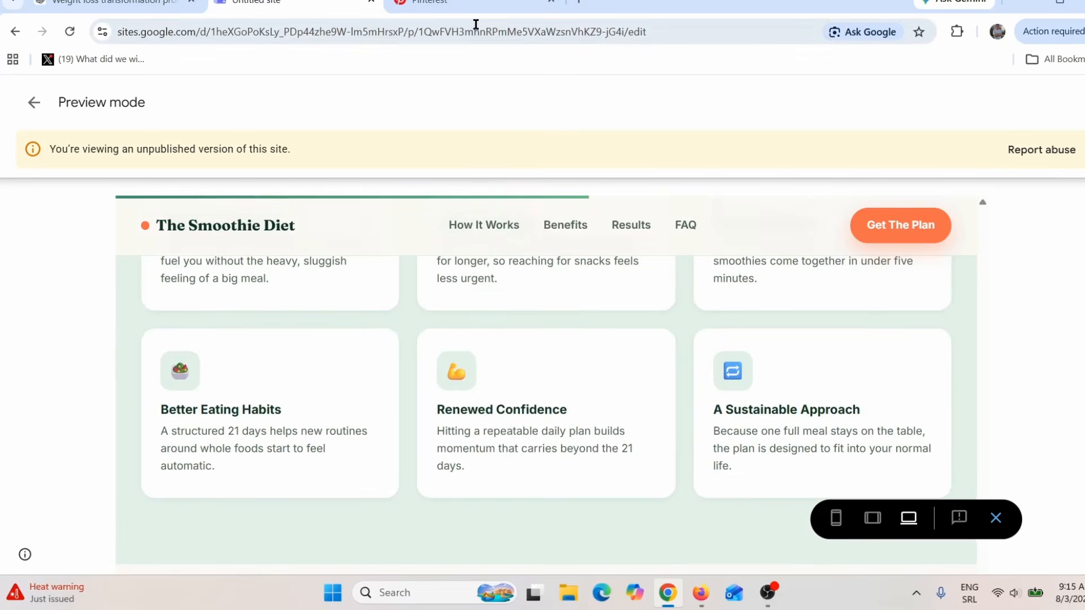
left_click(475, 4)
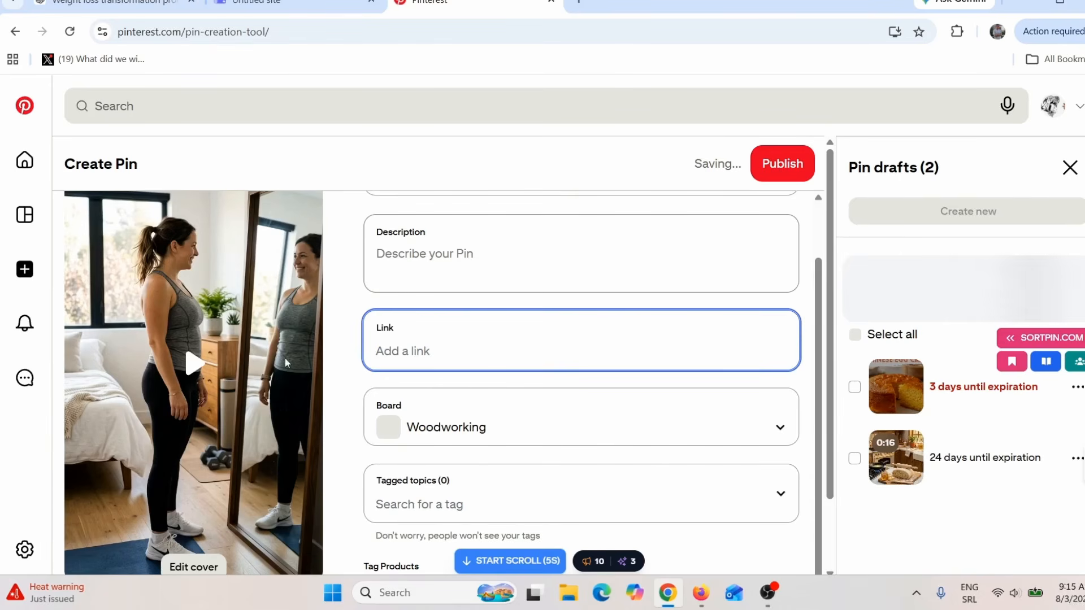
Step: Switch to Firefox, view the 21-day program details on The Smoothie Diet sales page, and return to Pinterest
left_click(699, 592)
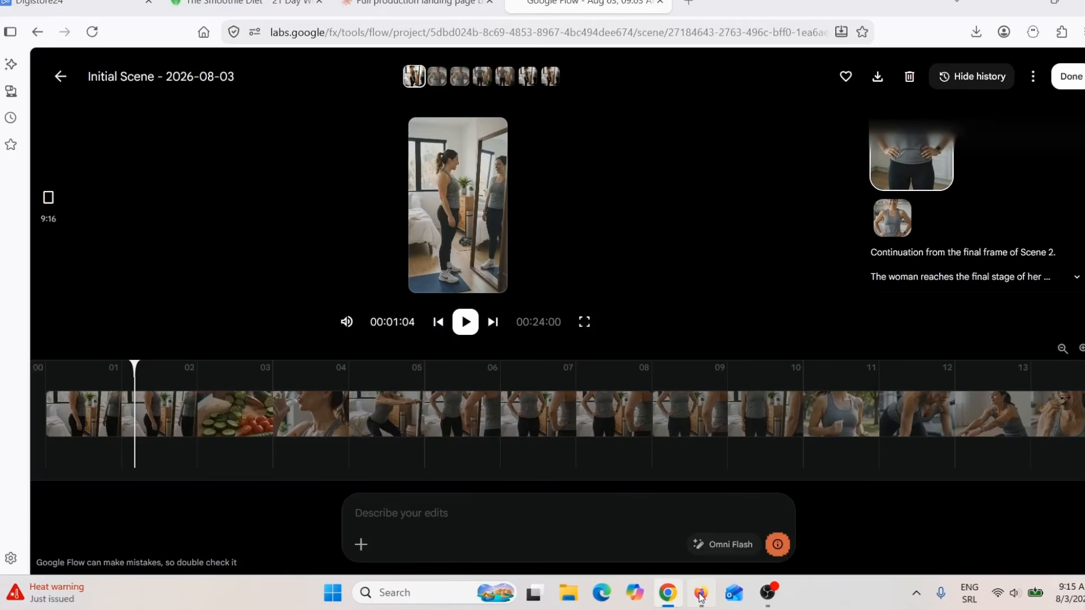
left_click(243, 3)
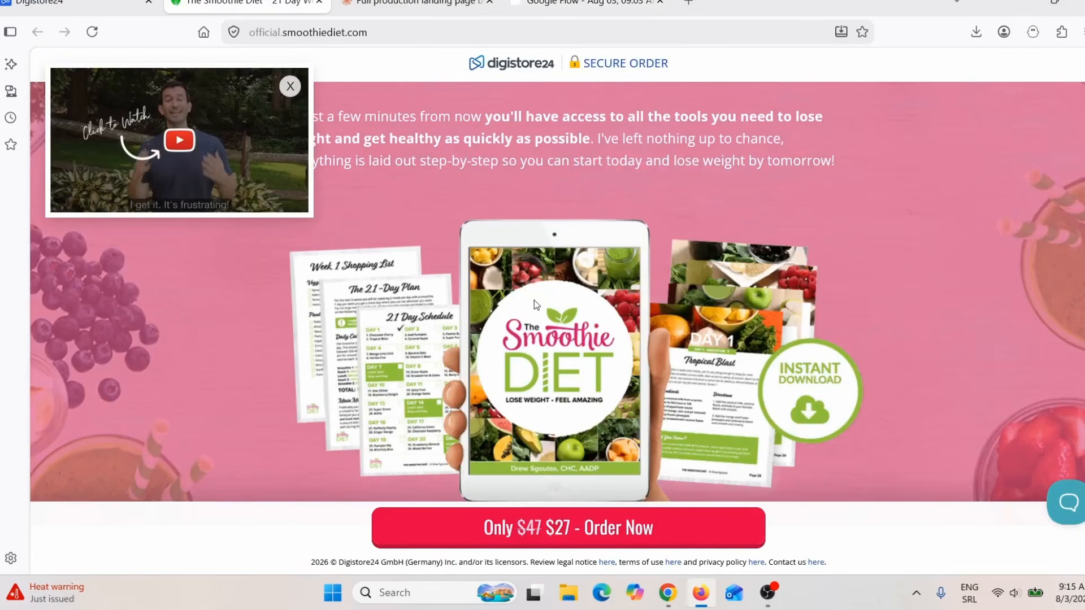
scroll(534, 300, "down", 5)
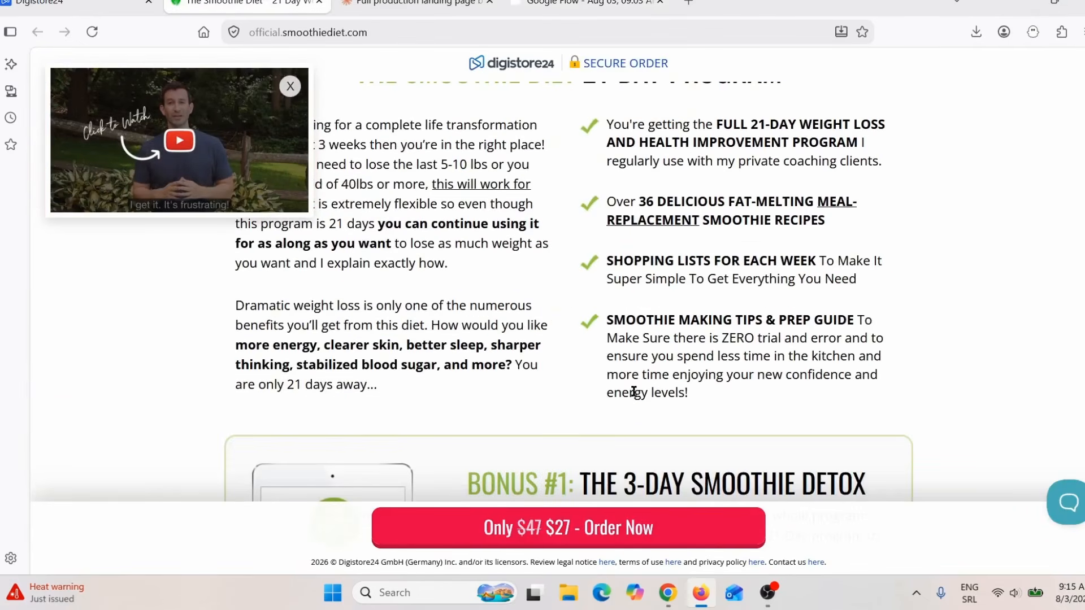
left_click(668, 593)
Step: Search the Pin's tagged topics for "weight" and add the Weight Loss Smoothie topic
scroll(444, 405, "down", 1)
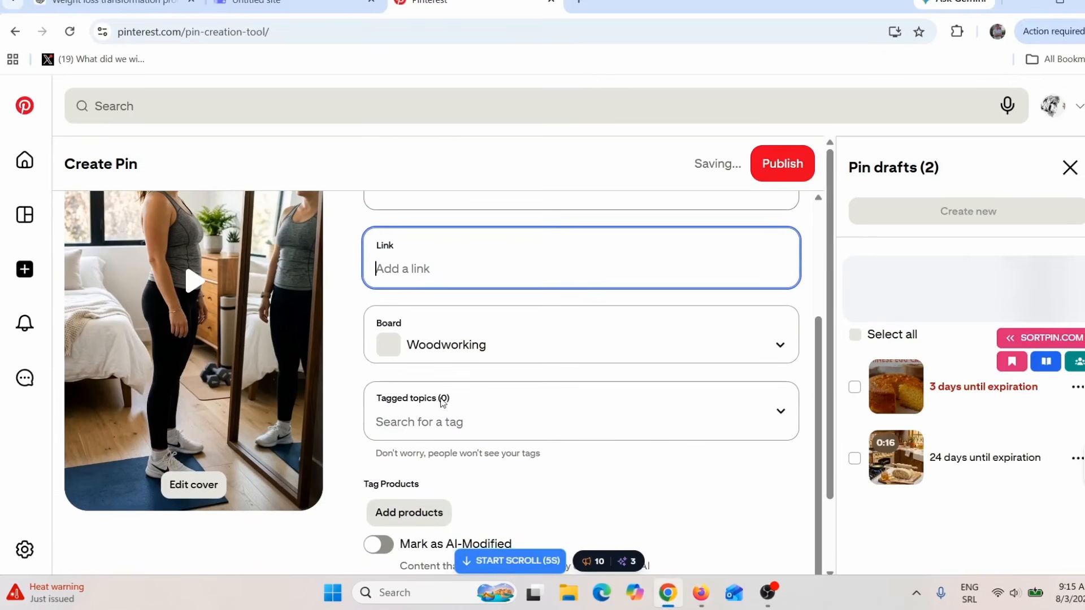
scroll(445, 354, "down", 1)
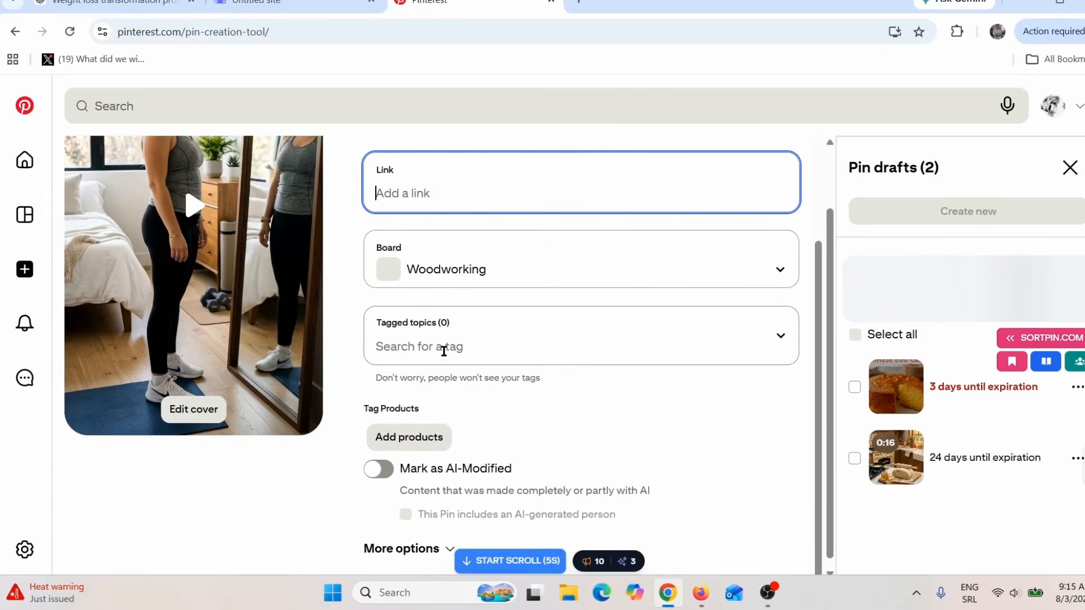
left_click(443, 349)
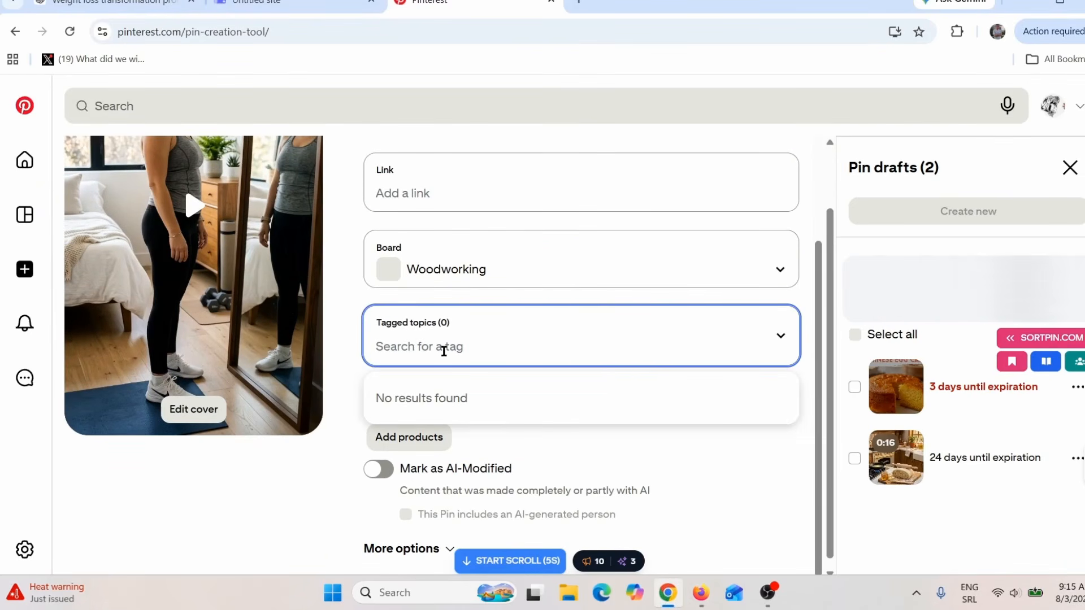
type("weight")
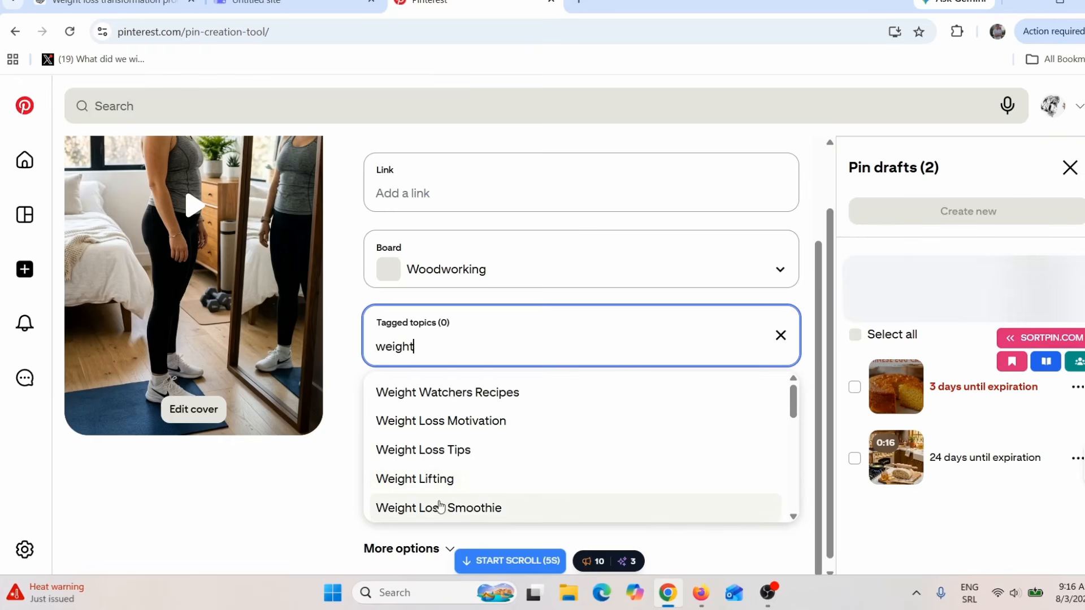
left_click(457, 509)
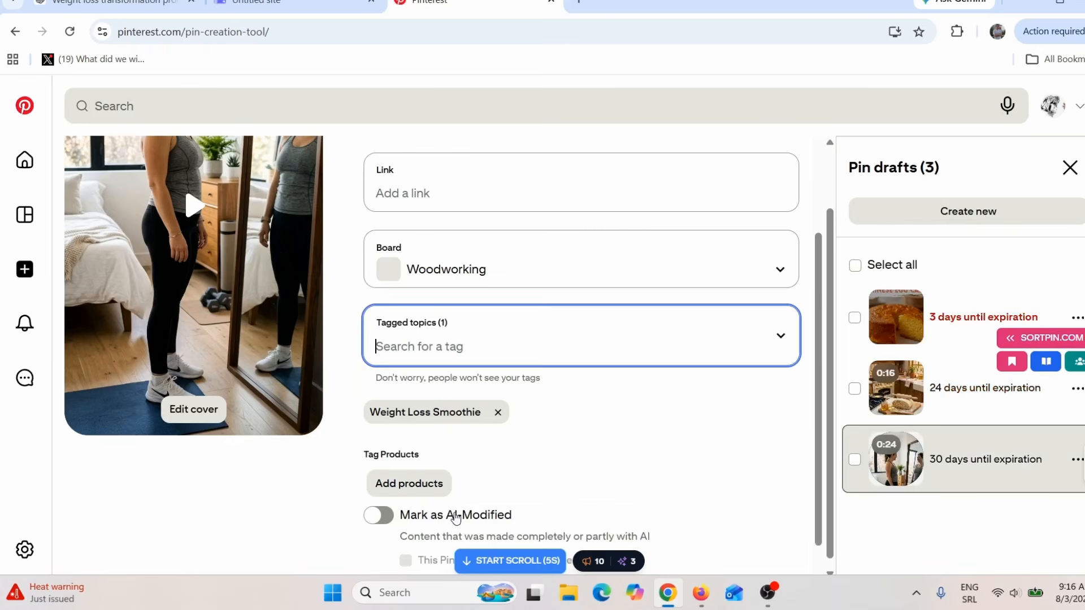
Step: Review the introduction and customer results on The Smoothie Diet sales page in Firefox, and return to Pinterest
left_click(701, 593)
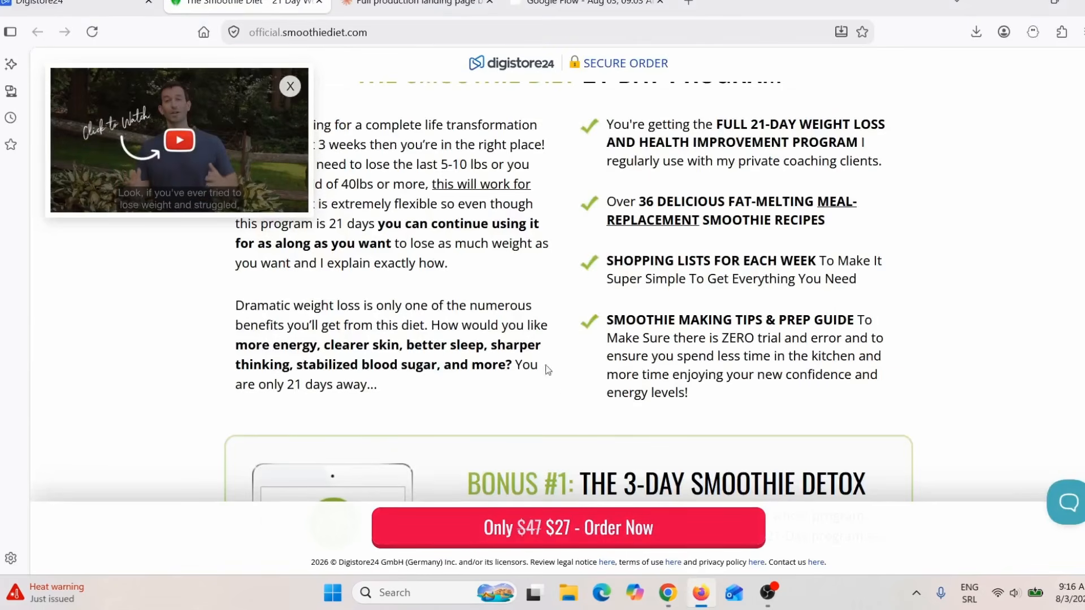
scroll(547, 371, "up", 10)
scroll(561, 292, "down", 5)
scroll(572, 314, "up", 15)
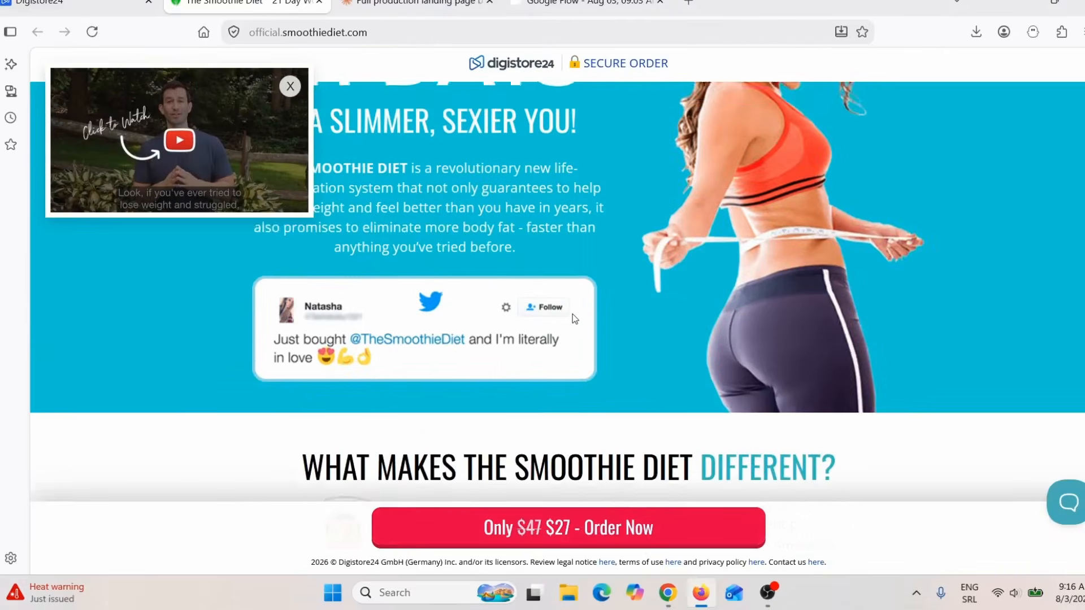
scroll(572, 314, "up", 5)
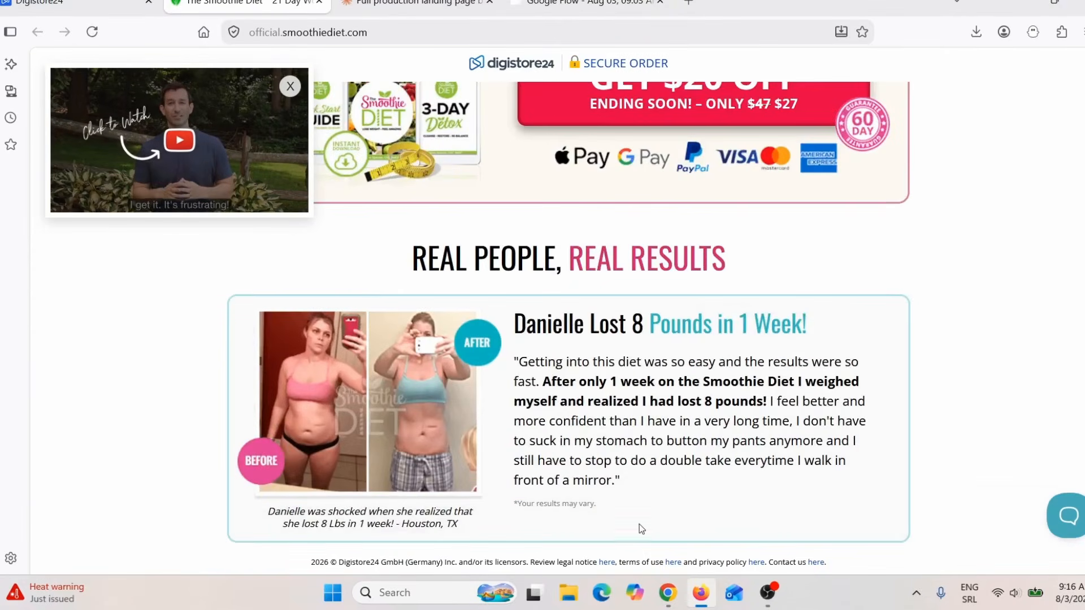
left_click(668, 592)
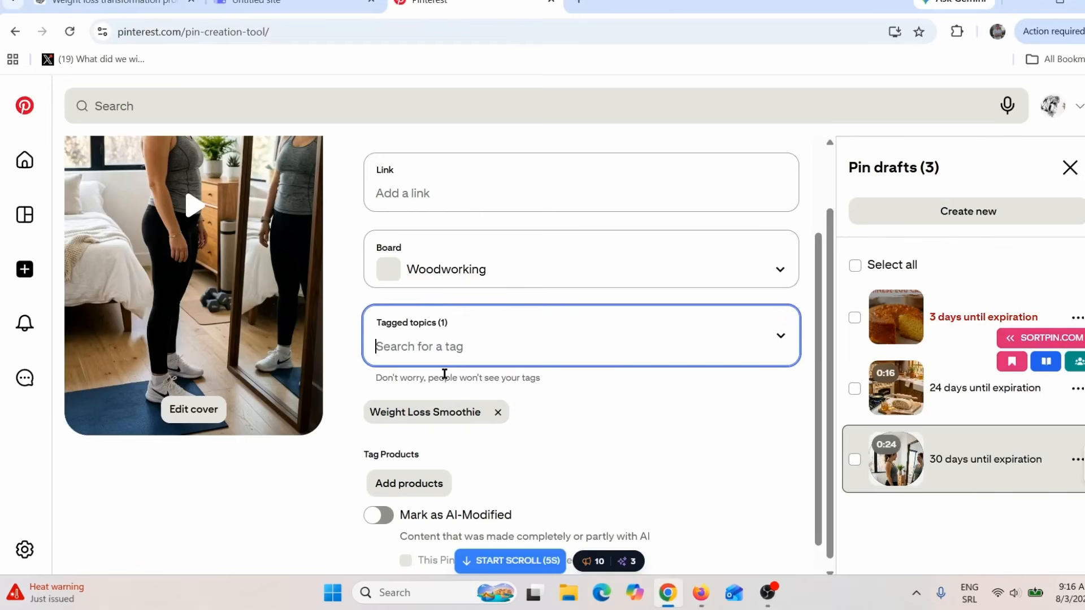
Step: Review the Pin form from the topic tags and product tagging options back up to the title
left_click(435, 353)
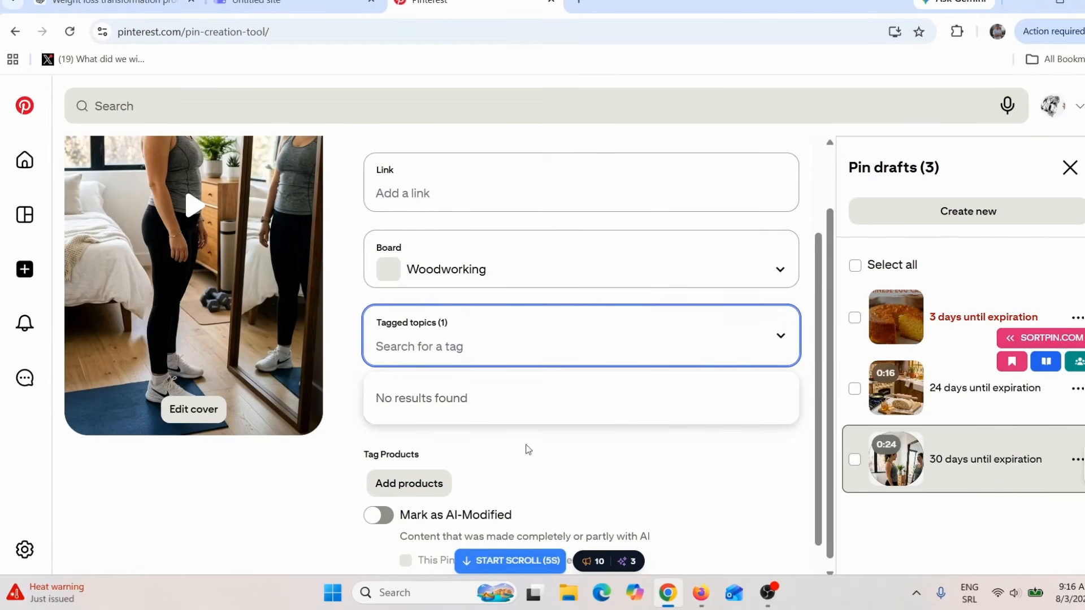
left_click(548, 447)
scroll(565, 452, "down", 1)
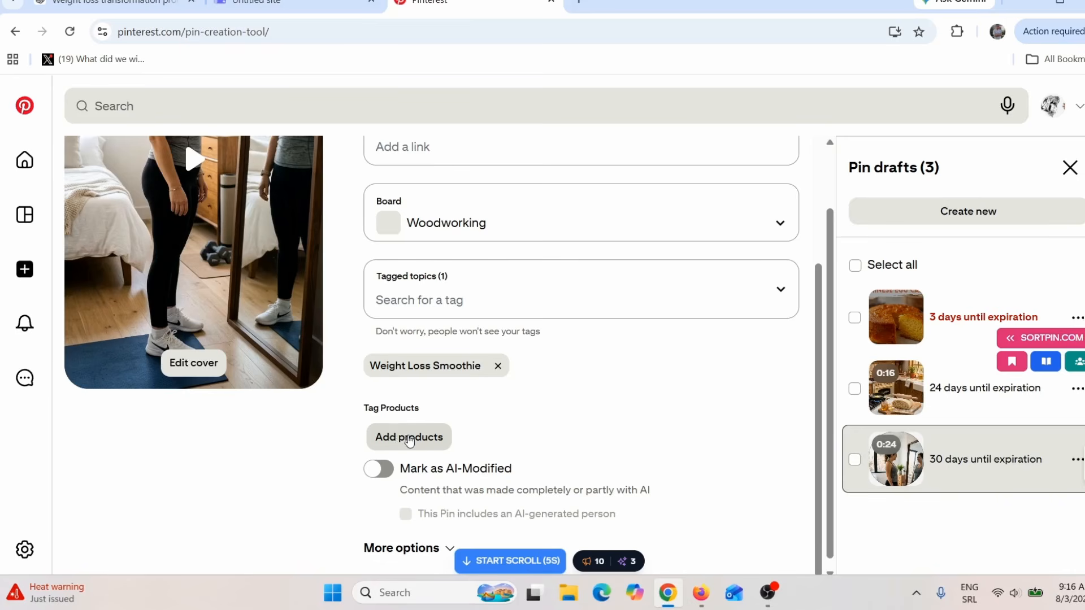
scroll(735, 477, "up", 5)
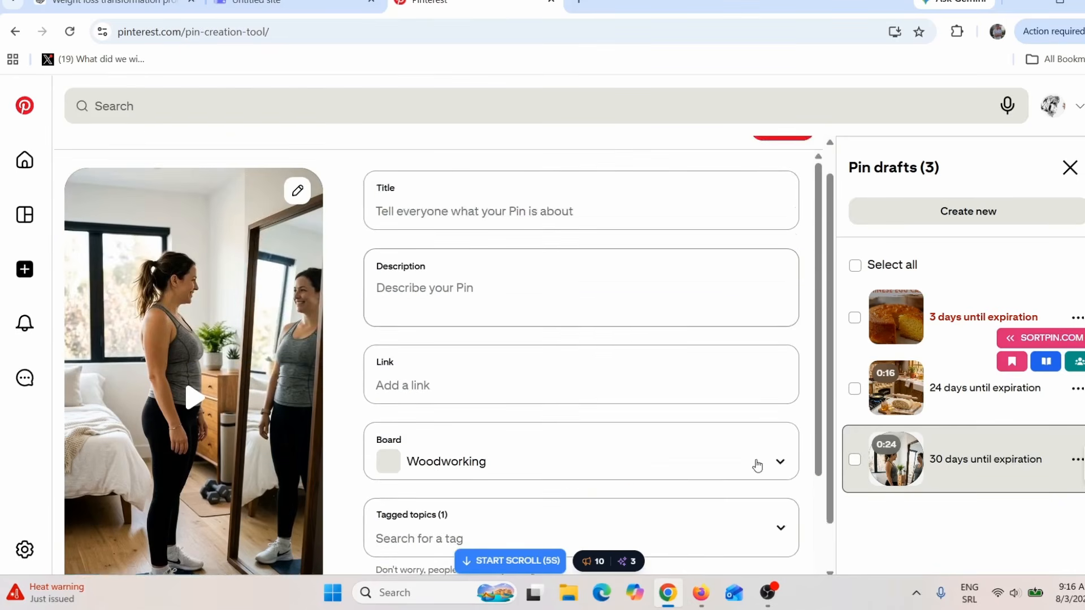
scroll(757, 465, "up", 1)
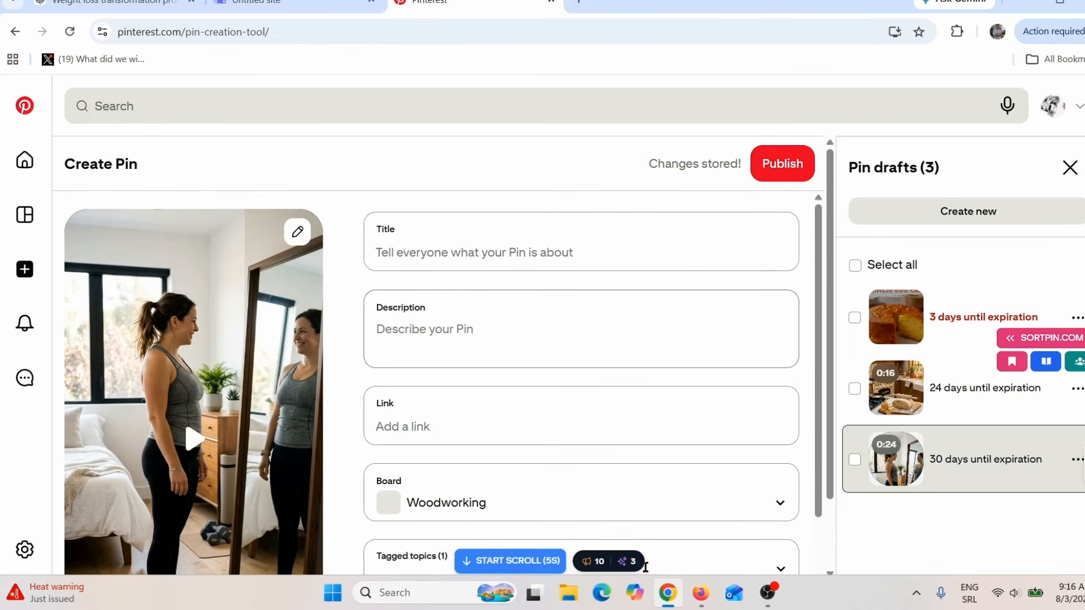
Step: Switch to Google Flow in Firefox to view the assembled scene, and return to the Pin draft in Chrome
left_click(695, 600)
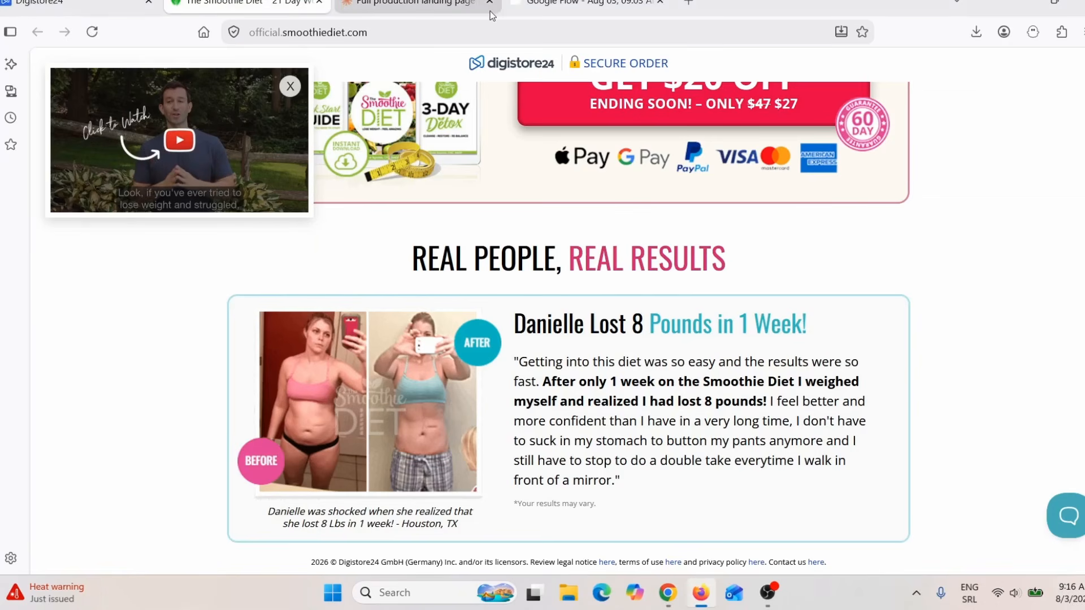
left_click(569, 3)
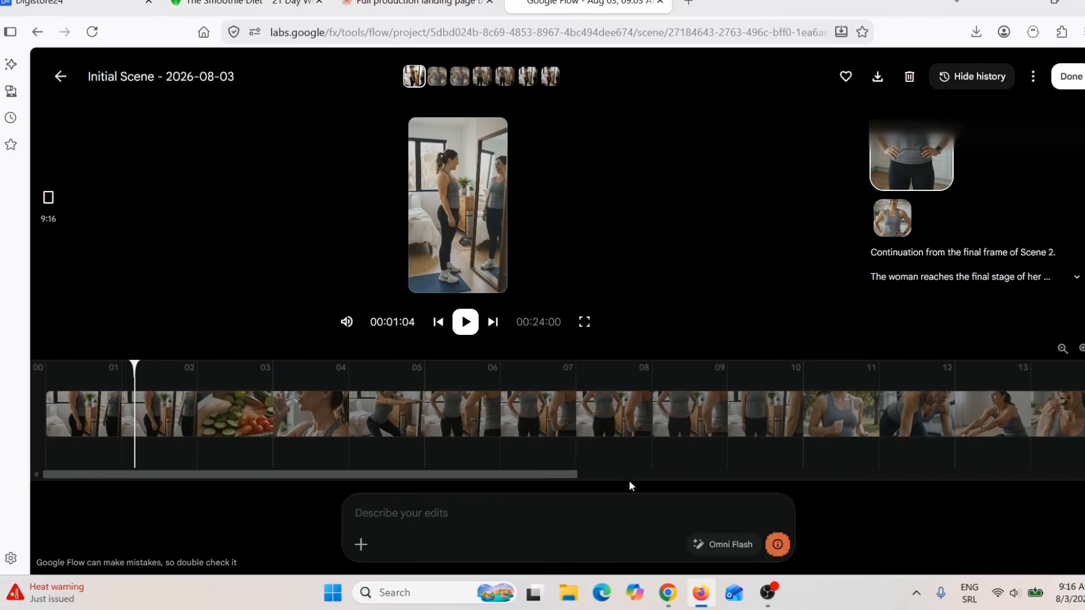
left_click(663, 596)
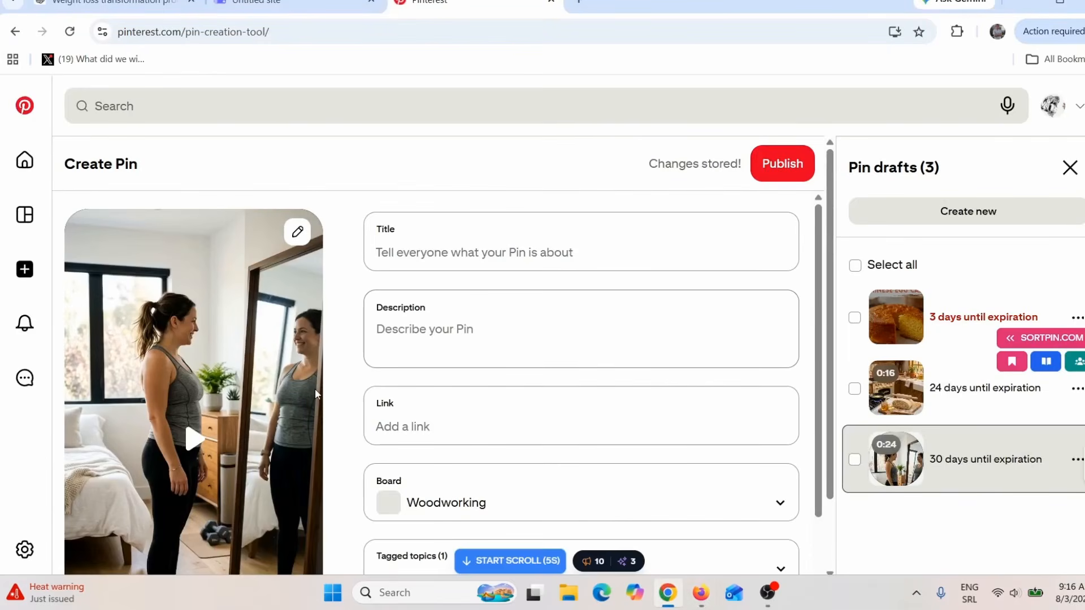